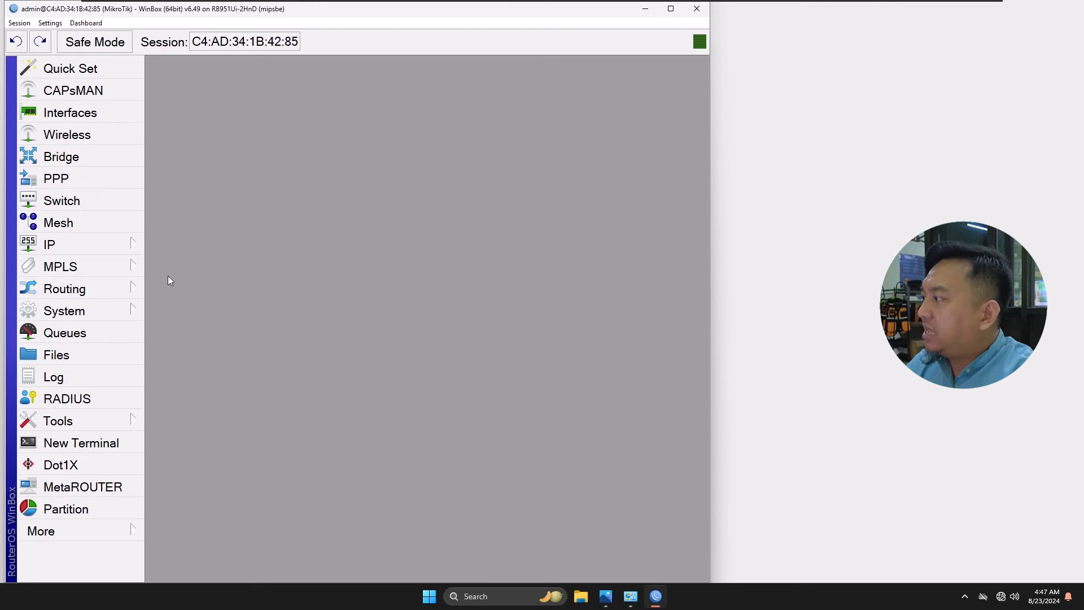
Enter AP-SMKTKJ as the router's system identity in place of the default name
left_click(116, 310)
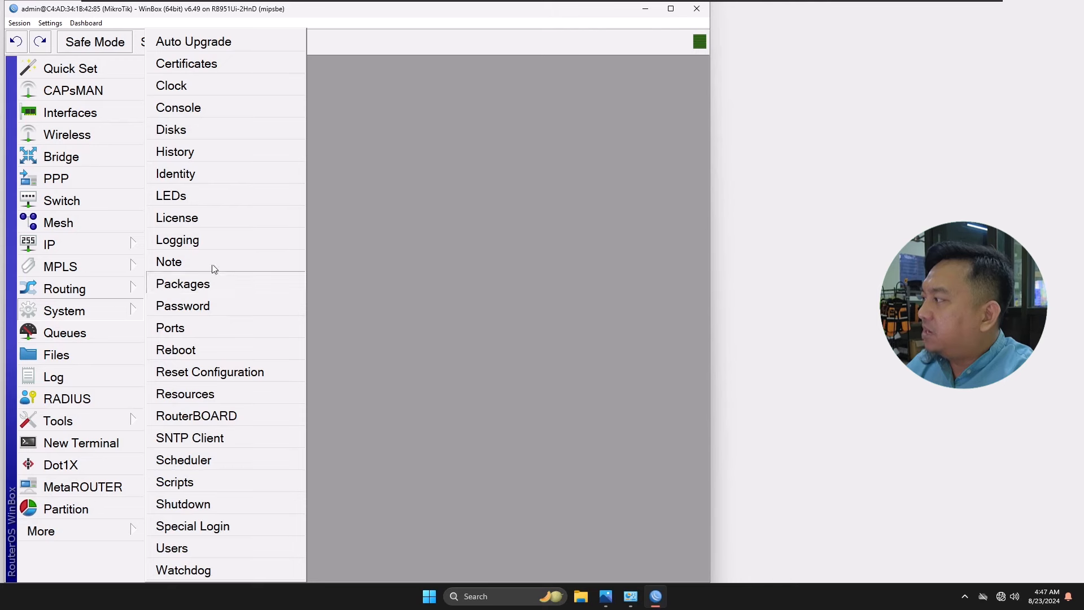
left_click(213, 175)
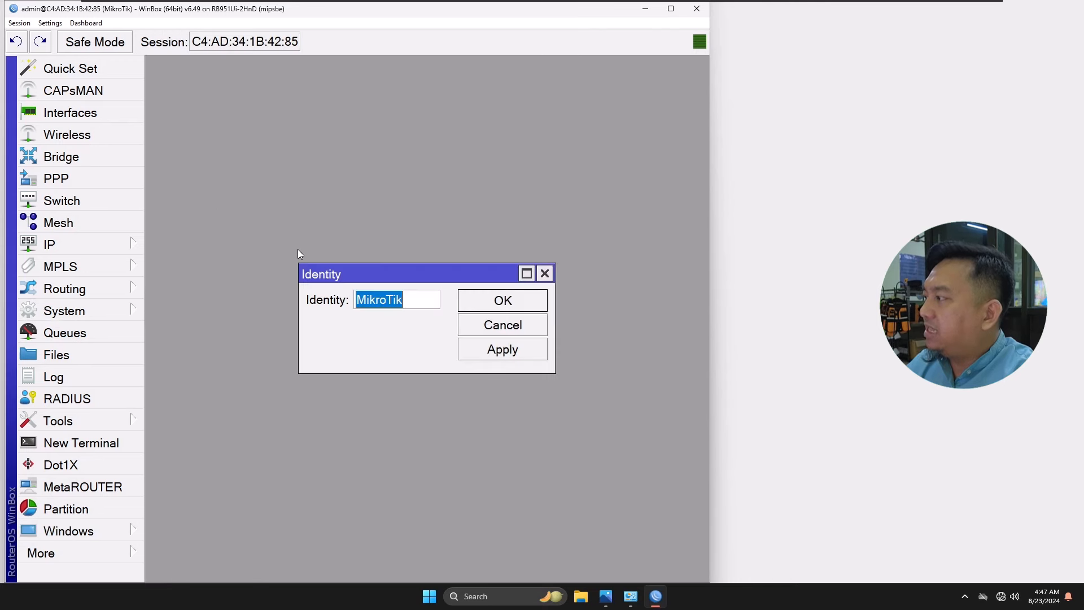
left_click(414, 300)
left_click_drag(414, 300, 354, 301)
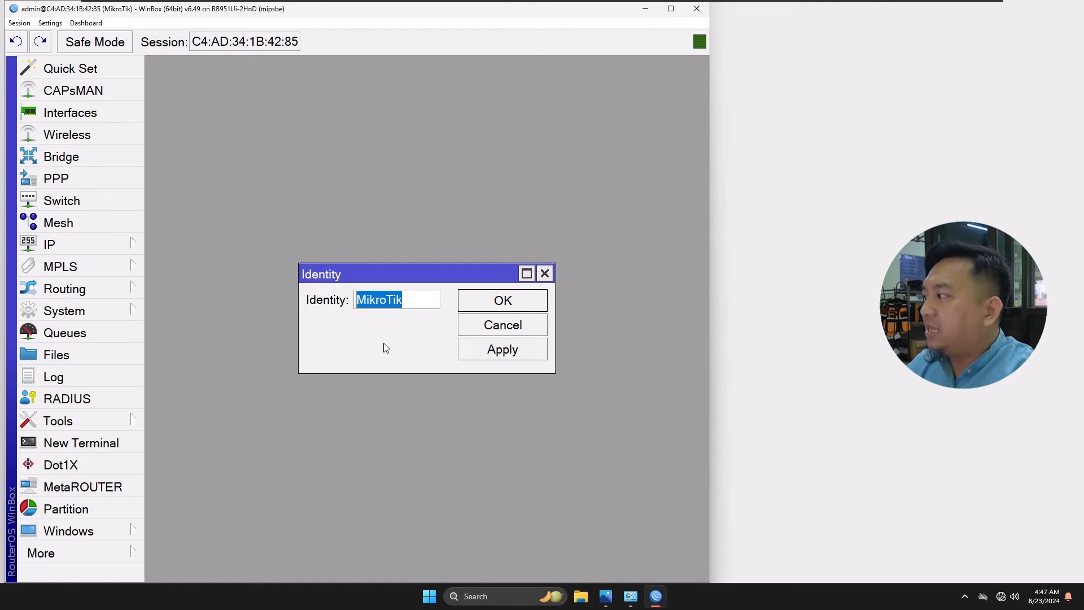
left_click_drag(405, 299, 343, 299)
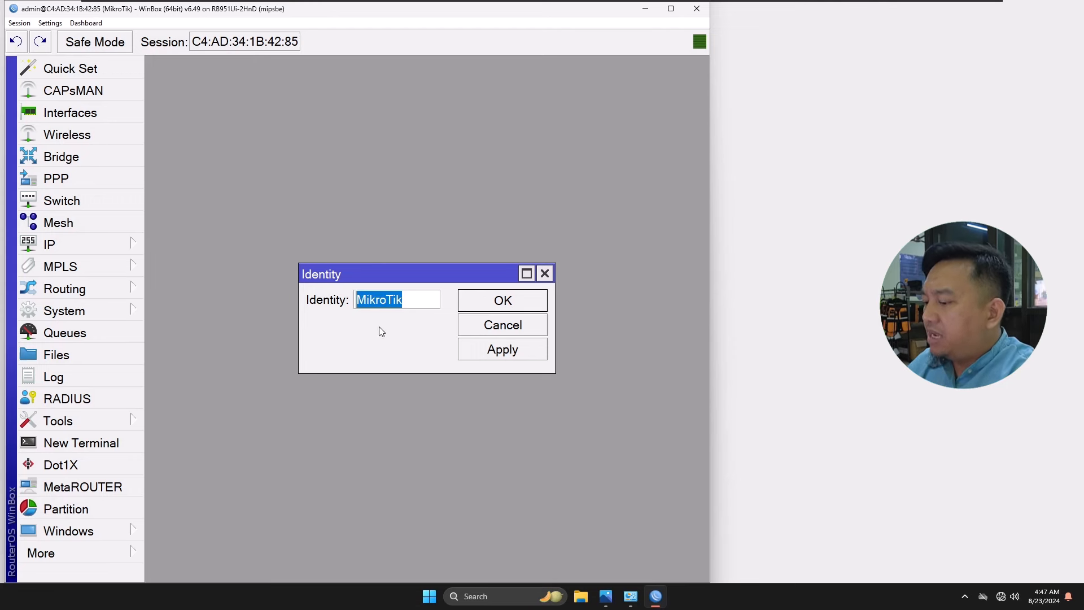
type("AP")
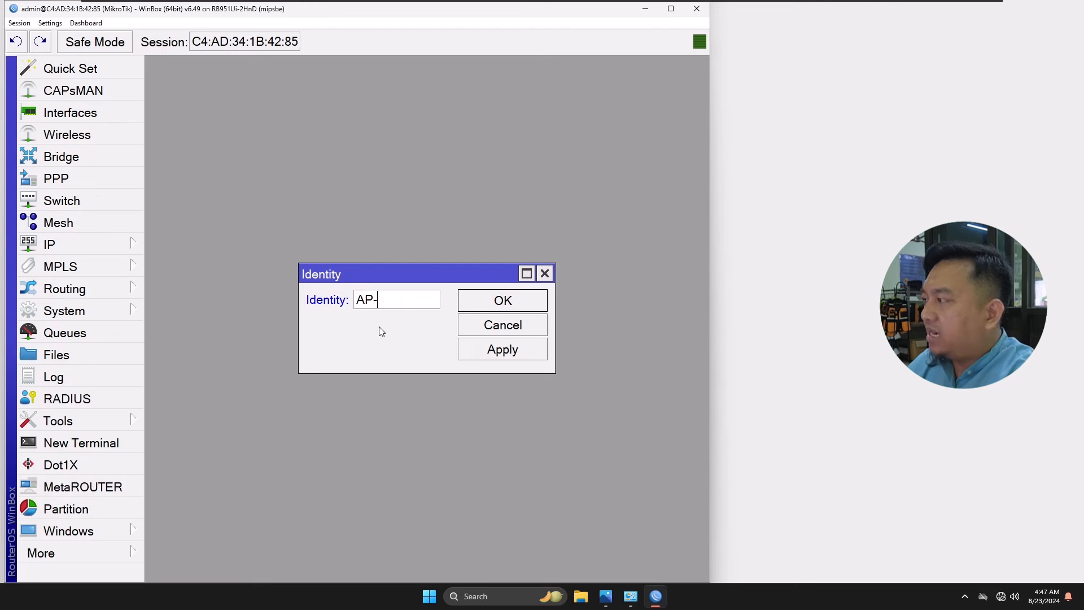
type("-SMKTKJ")
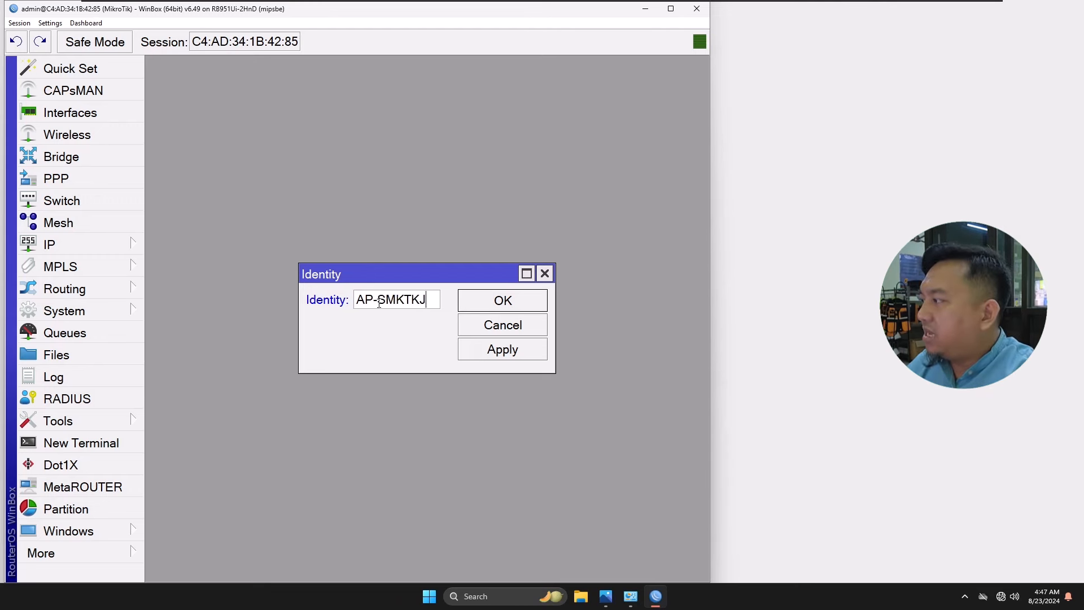
Remove the AP- prefix so the router identity reads SMKTKJ, and save the identity
left_click_drag(377, 299, 355, 299)
key("BackSpace")
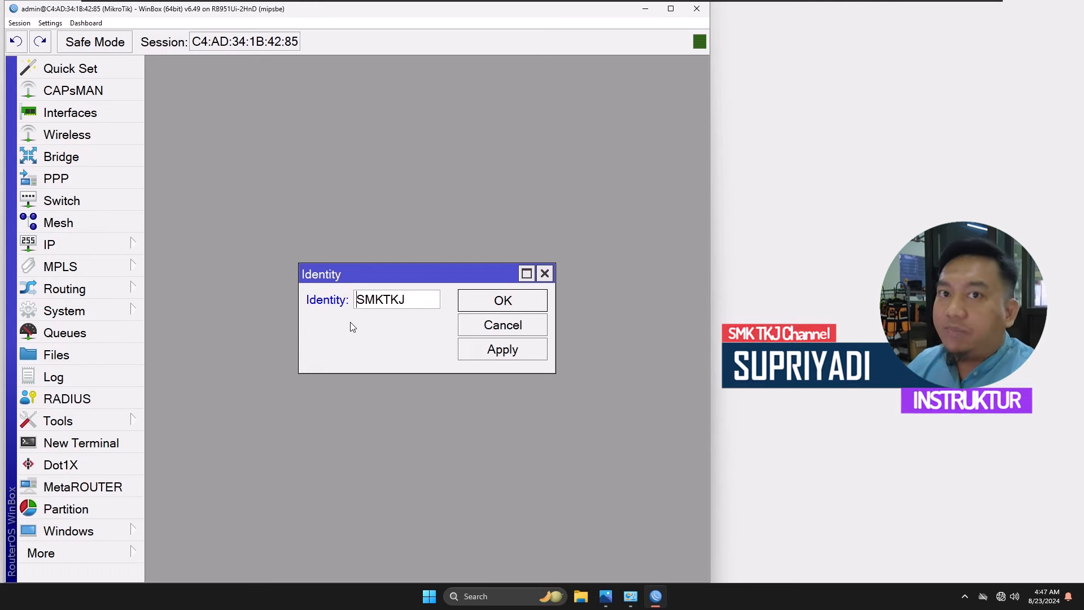
left_click(487, 352)
left_click(497, 303)
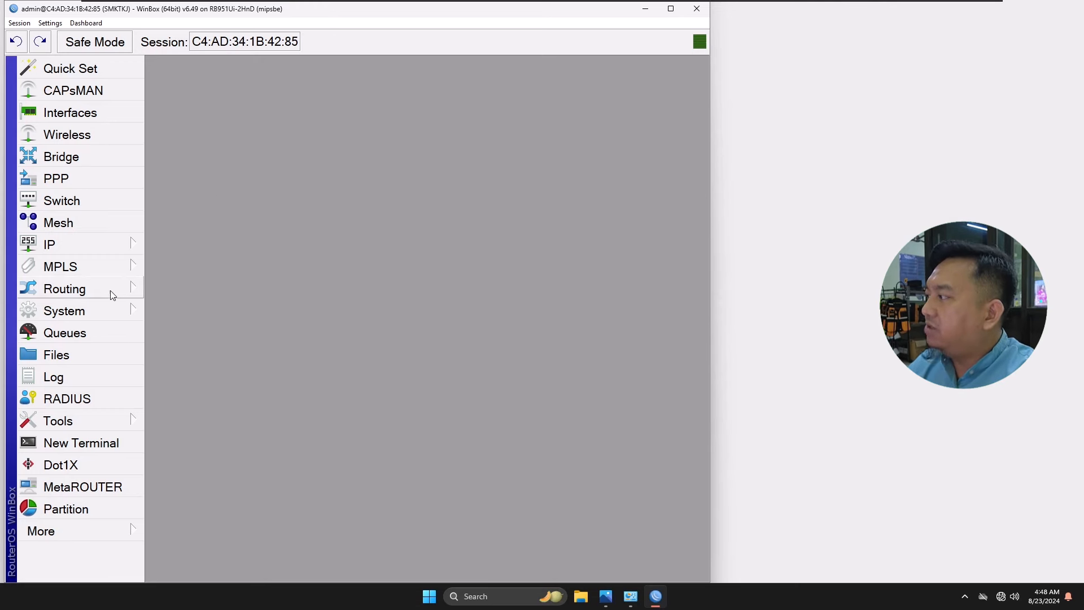
Start a new router user account named smktkj and assign it to the full group
left_click(100, 314)
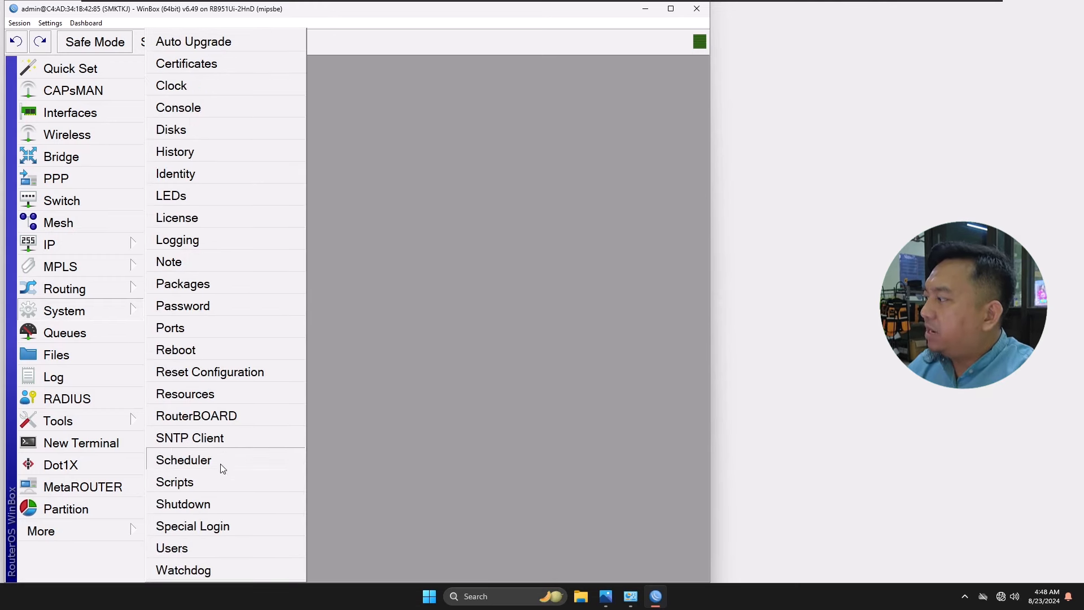
left_click(203, 548)
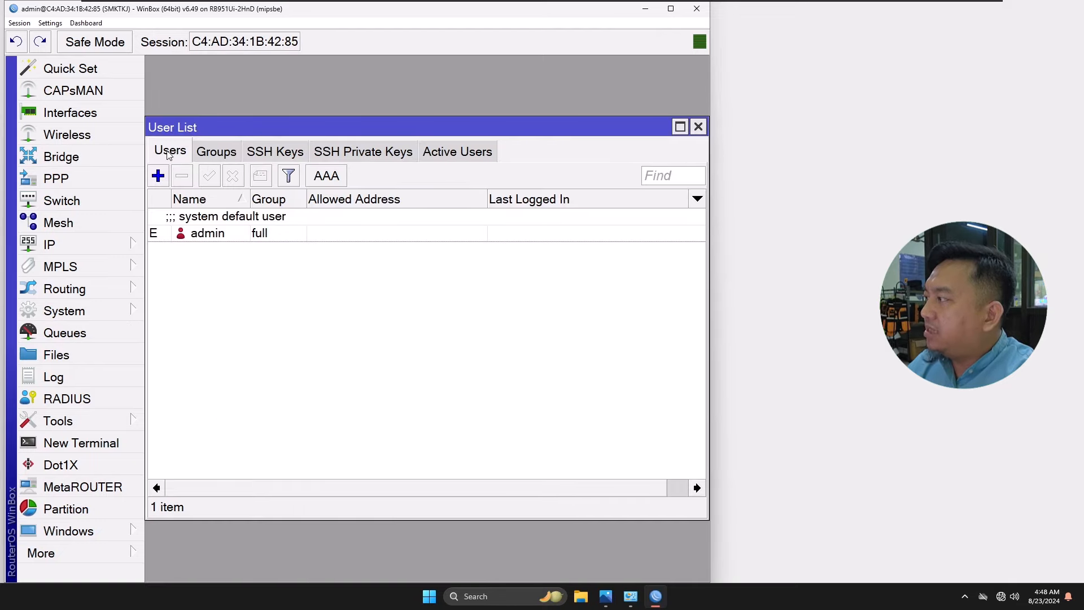
left_click(158, 176)
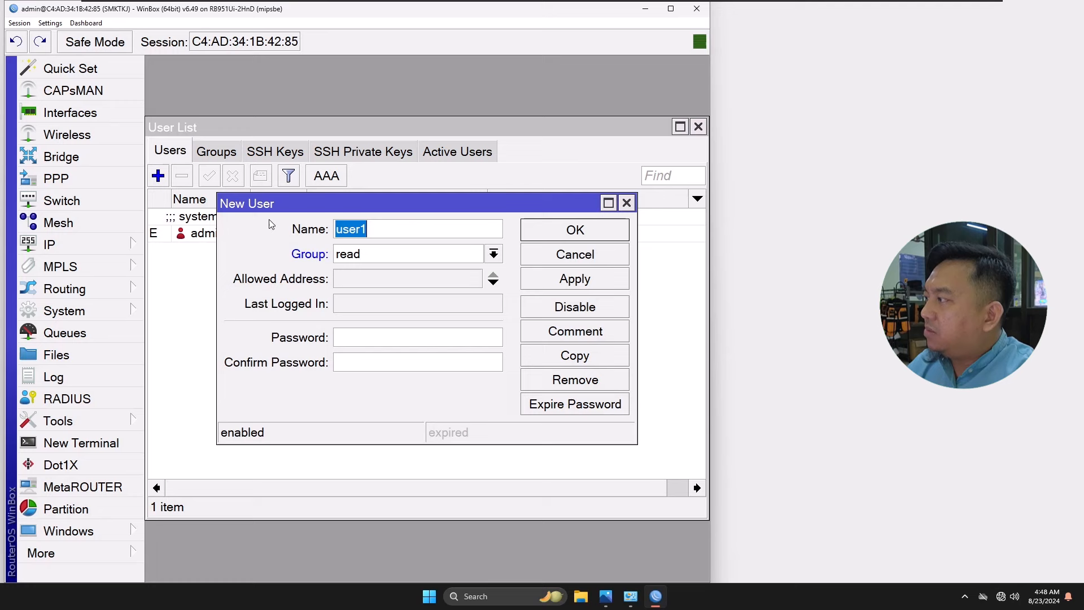
left_click(405, 225)
left_click_drag(404, 226, 329, 226)
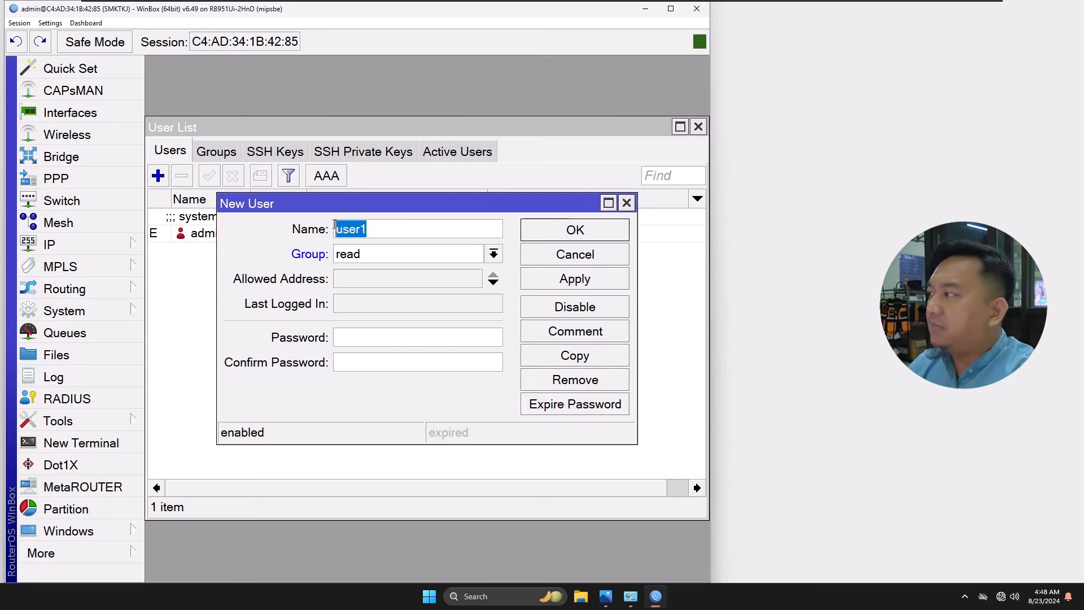
type("s")
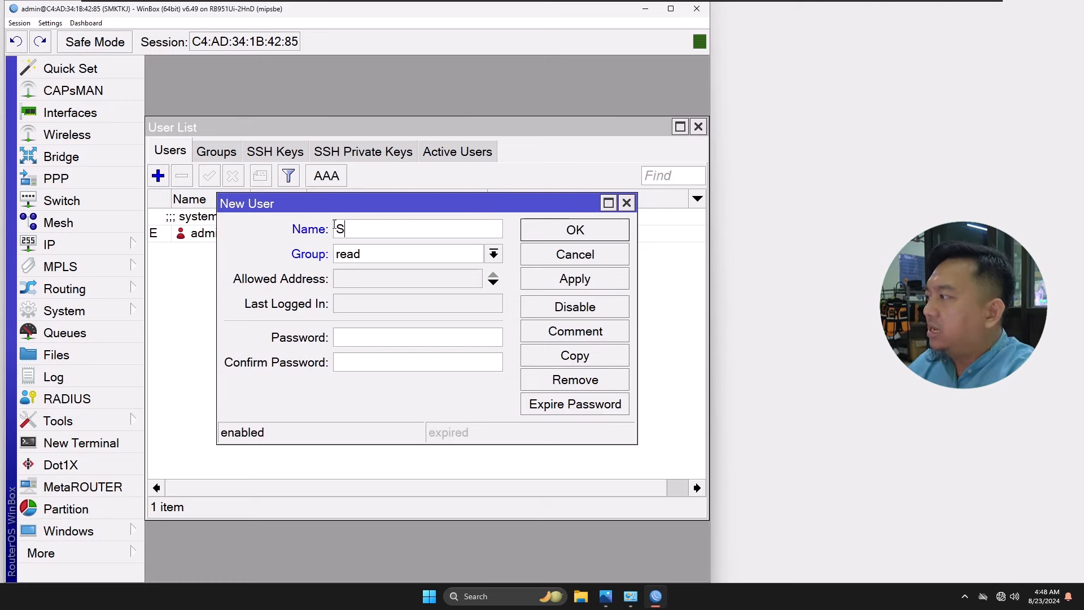
type("mktkj")
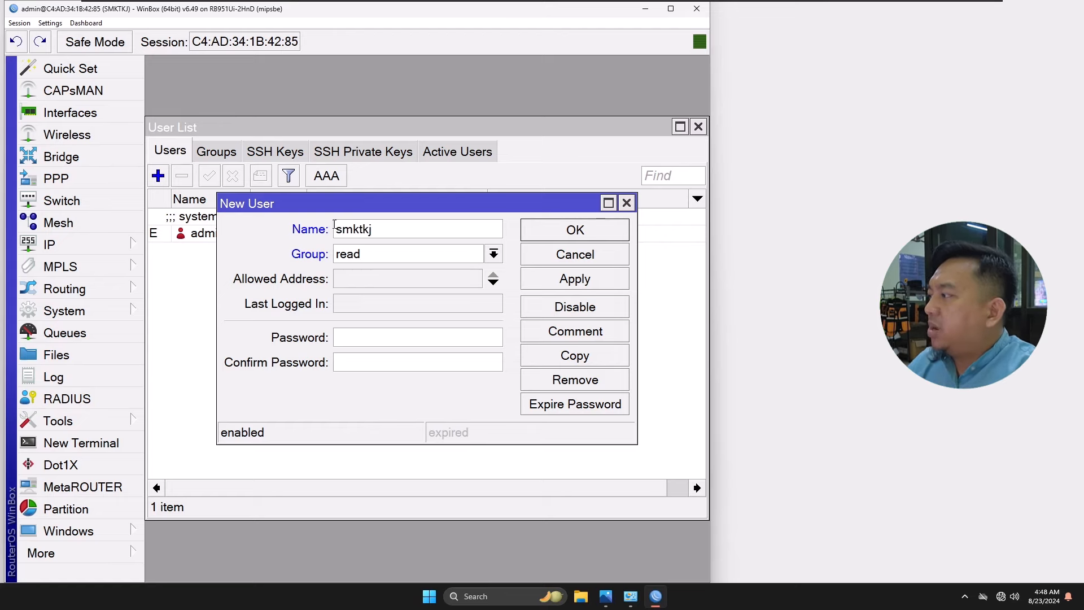
left_click(369, 256)
left_click(376, 276)
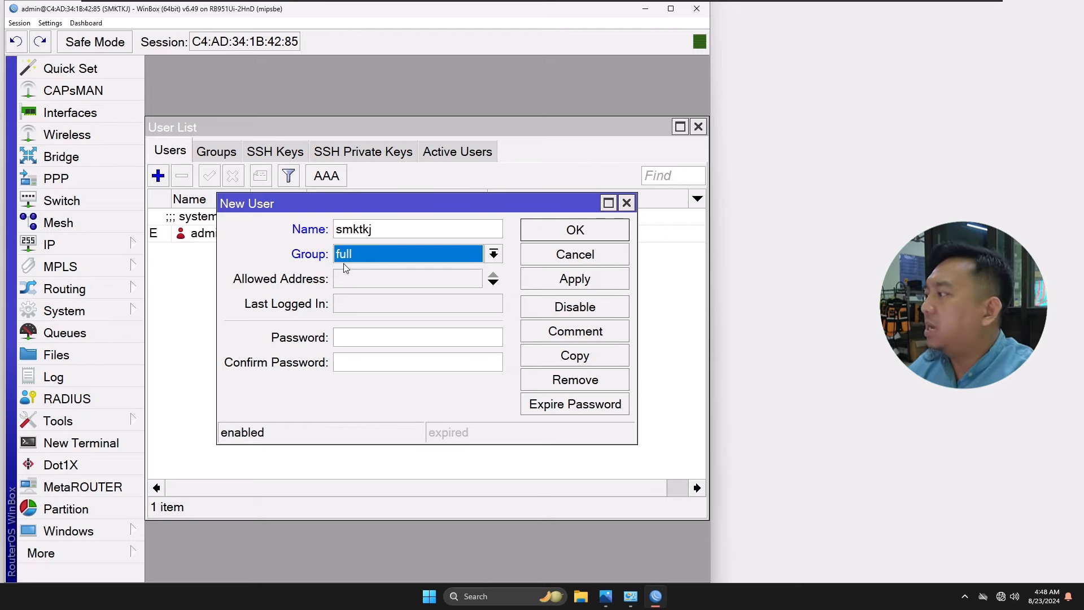
Enter the account password and its confirmation for the new user, and try to save the account
left_click(368, 339)
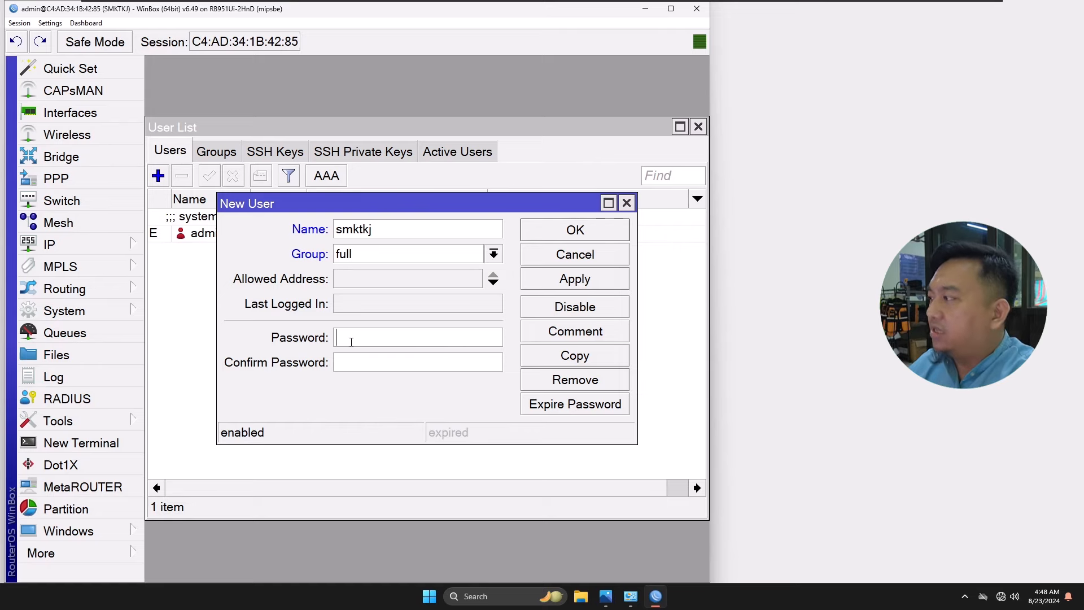
type("********")
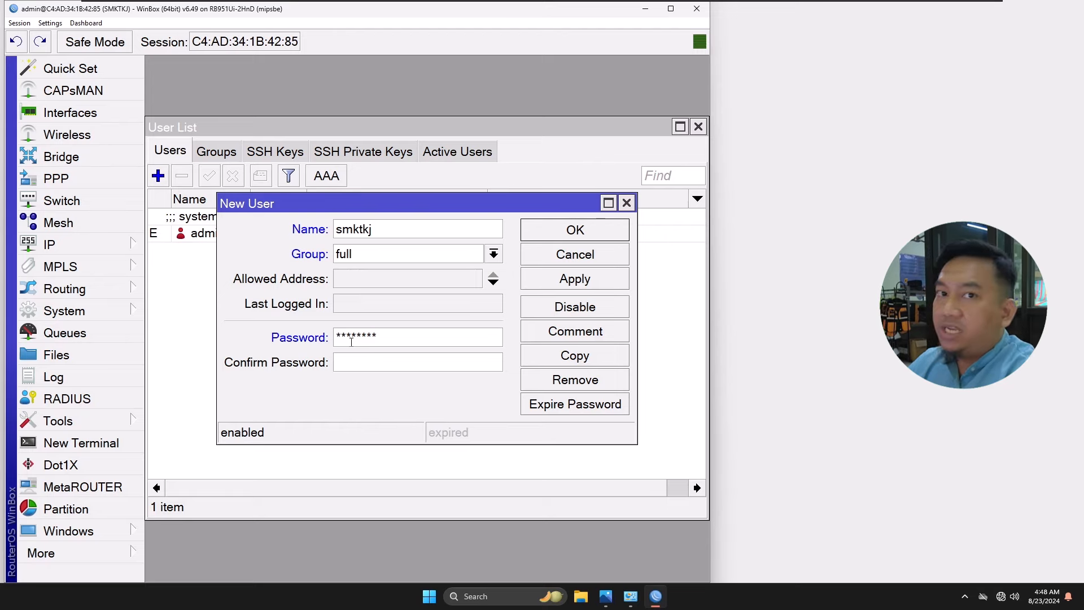
type("********")
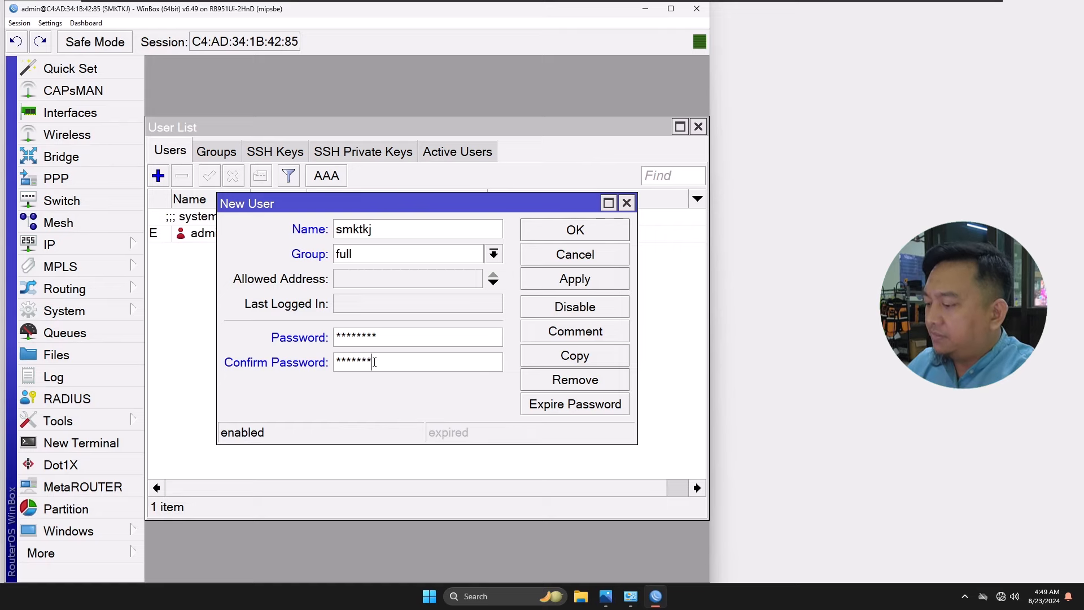
type("*")
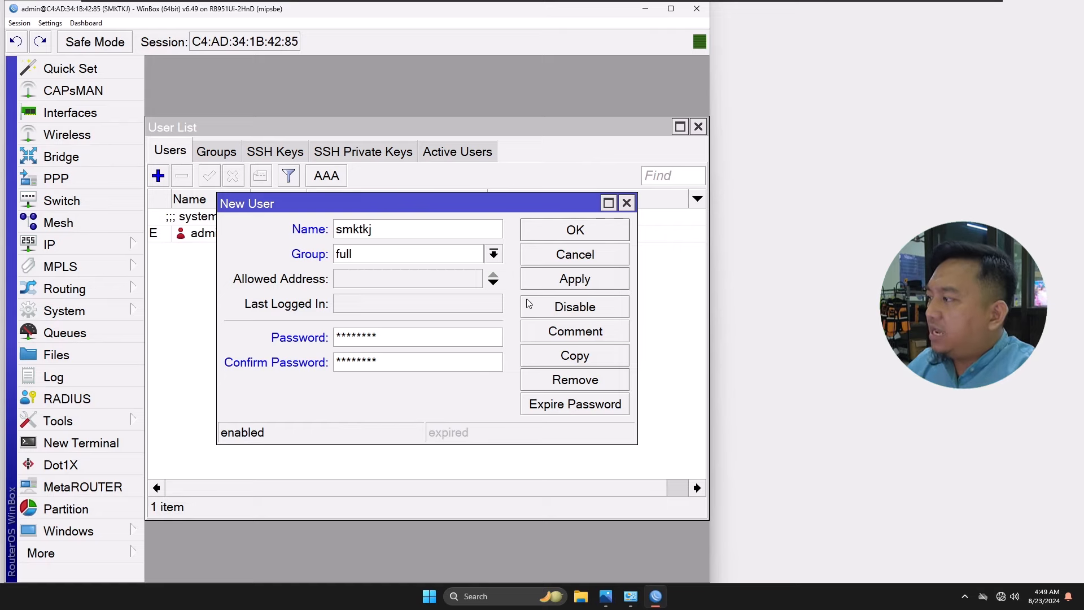
left_click(567, 285)
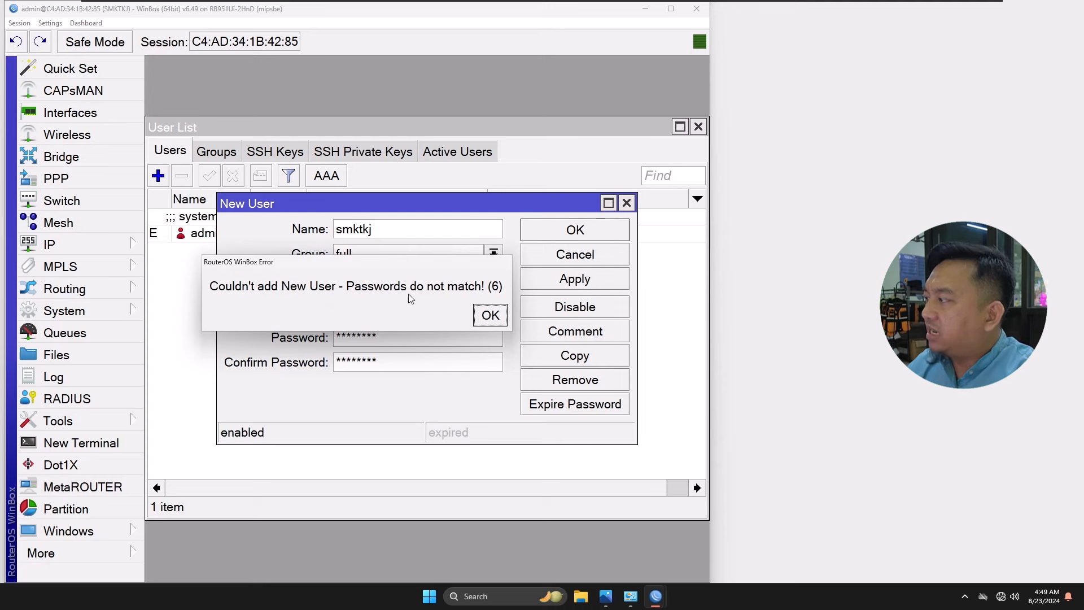
left_click(489, 316)
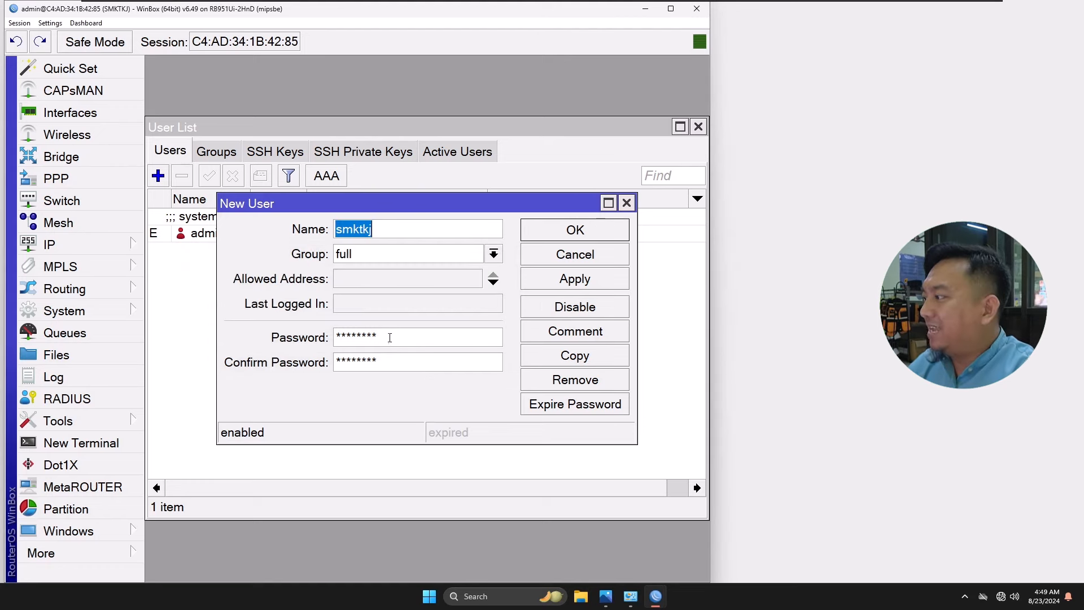
Re-enter the account password and its confirmation for the smktkj user, and save the account
left_click(389, 337)
type("********")
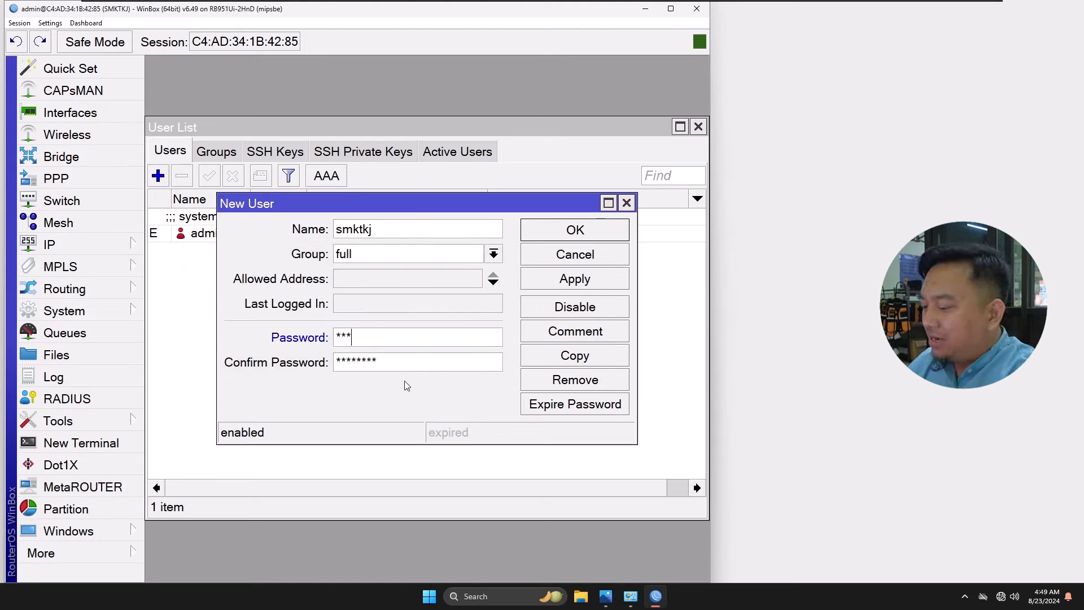
key("Tab")
type("********")
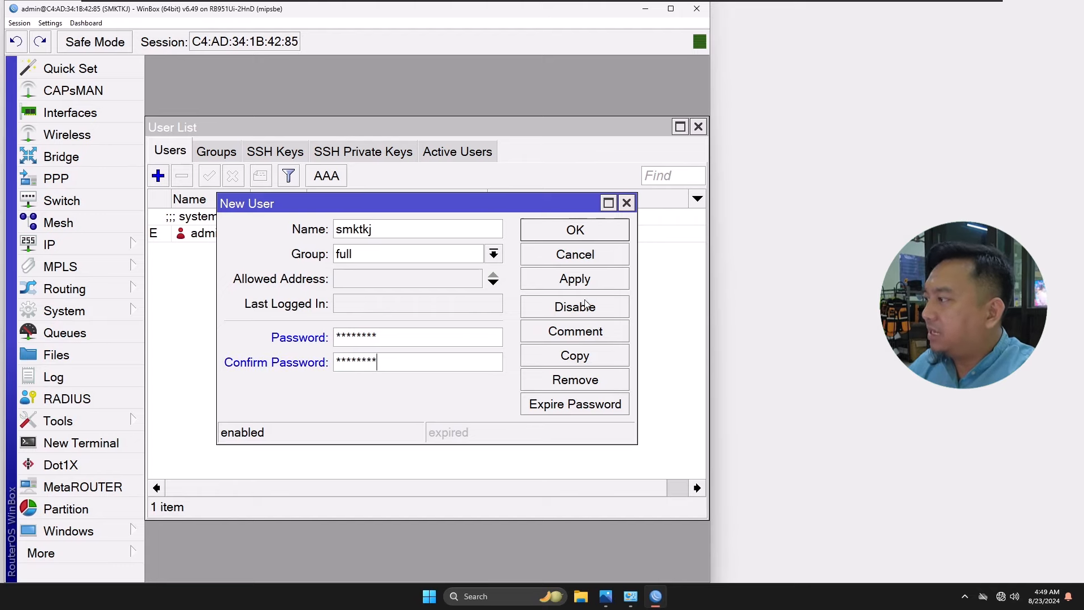
left_click(588, 280)
left_click(579, 229)
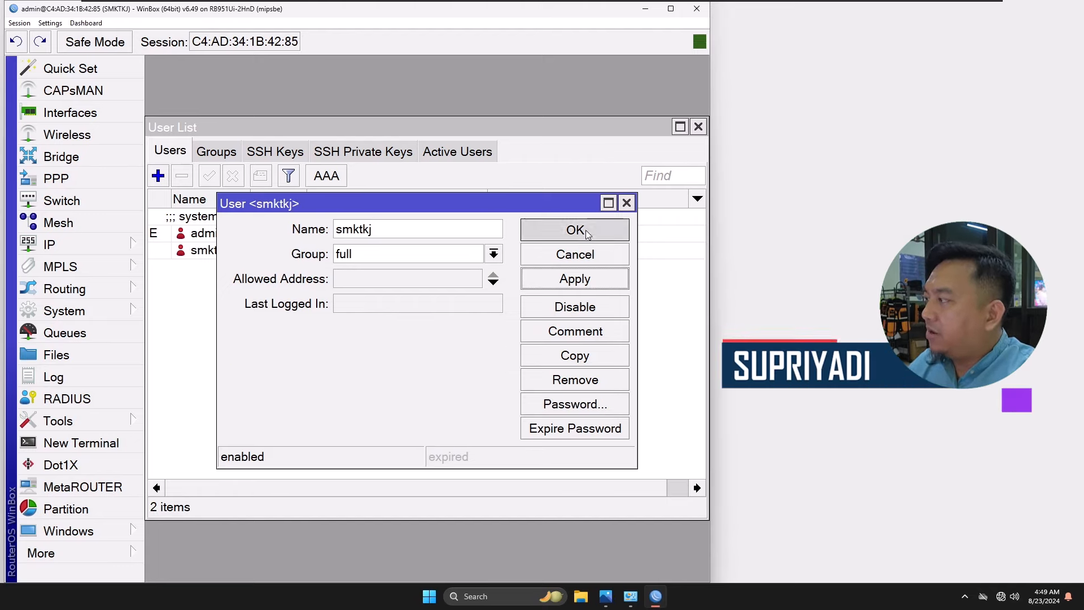
Disable the default admin user in the user list
left_click(184, 255)
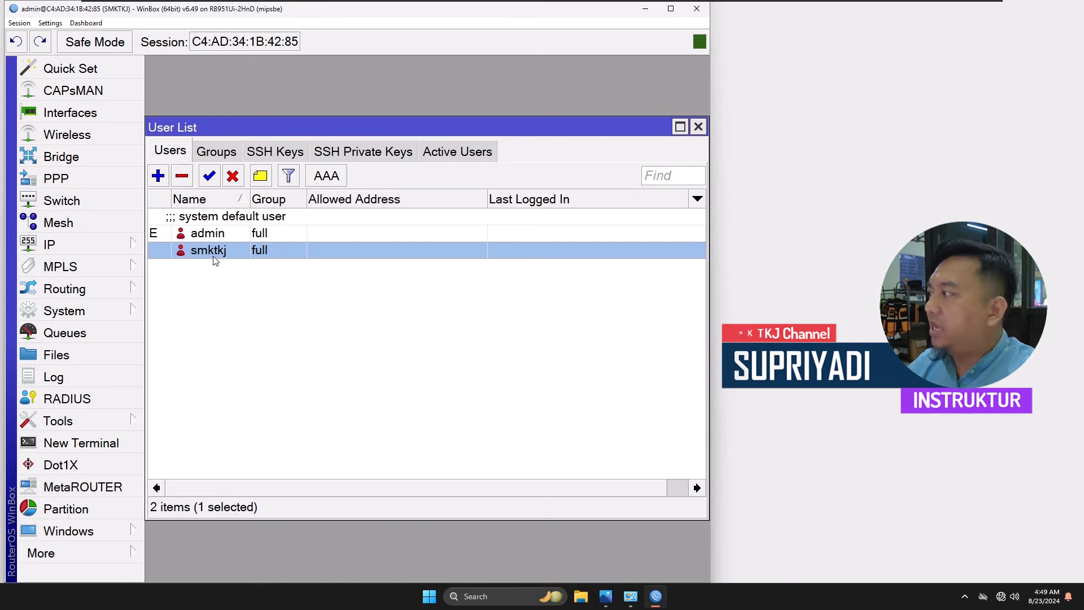
left_click(205, 239)
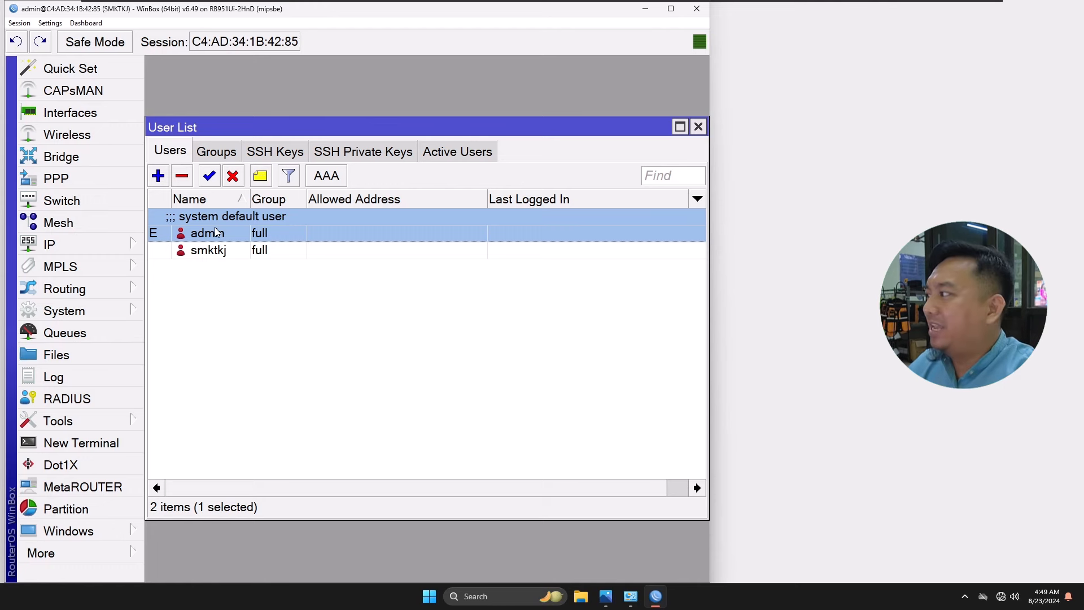
left_click(236, 180)
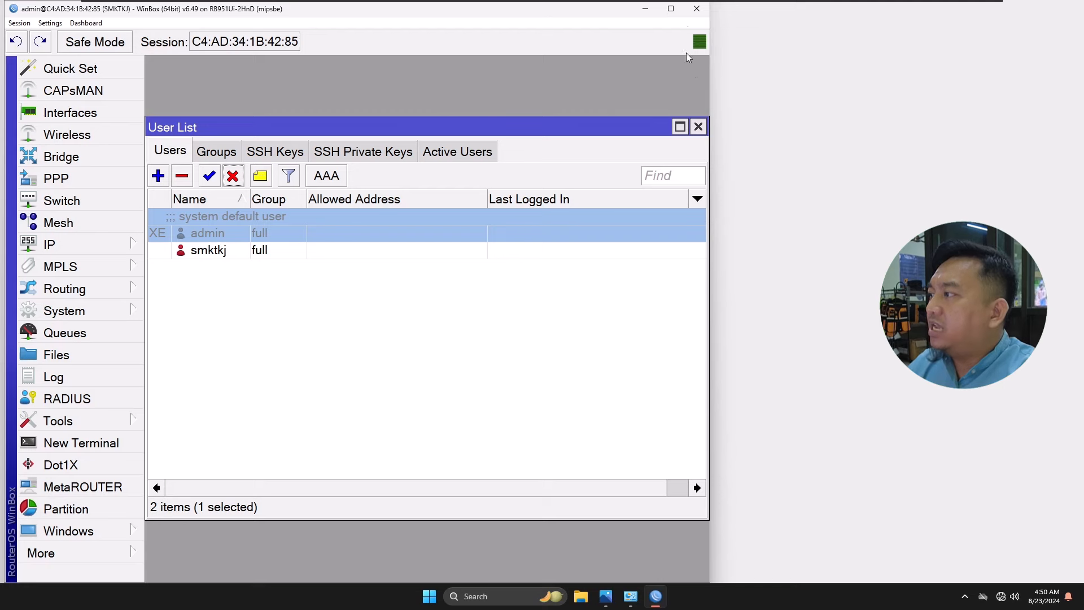
Close the user list and the current router session, and launch WinBox again
left_click(699, 124)
left_click(704, 12)
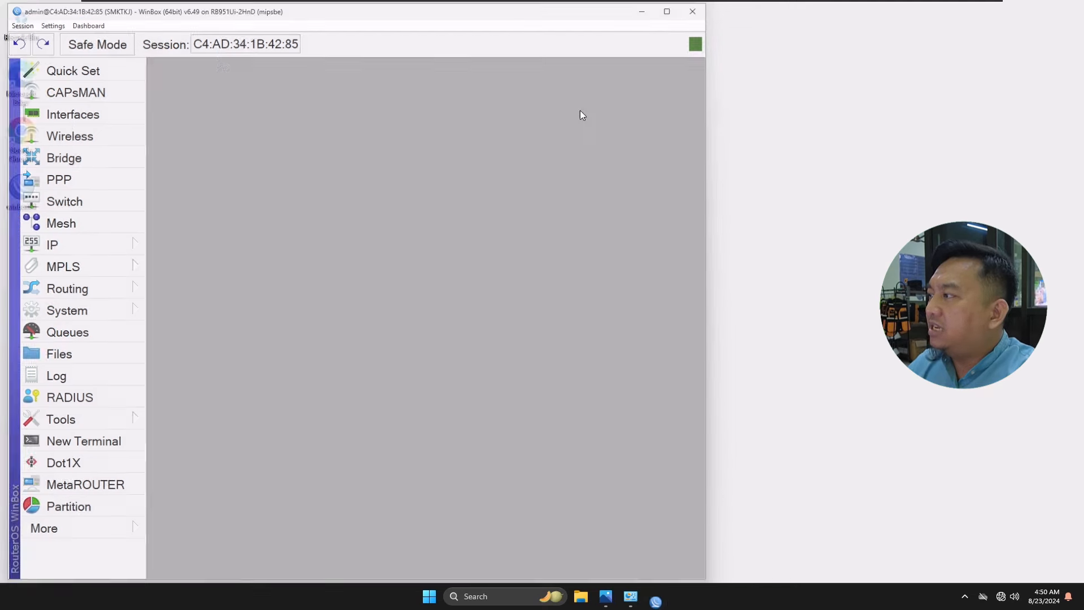
double_click(21, 190)
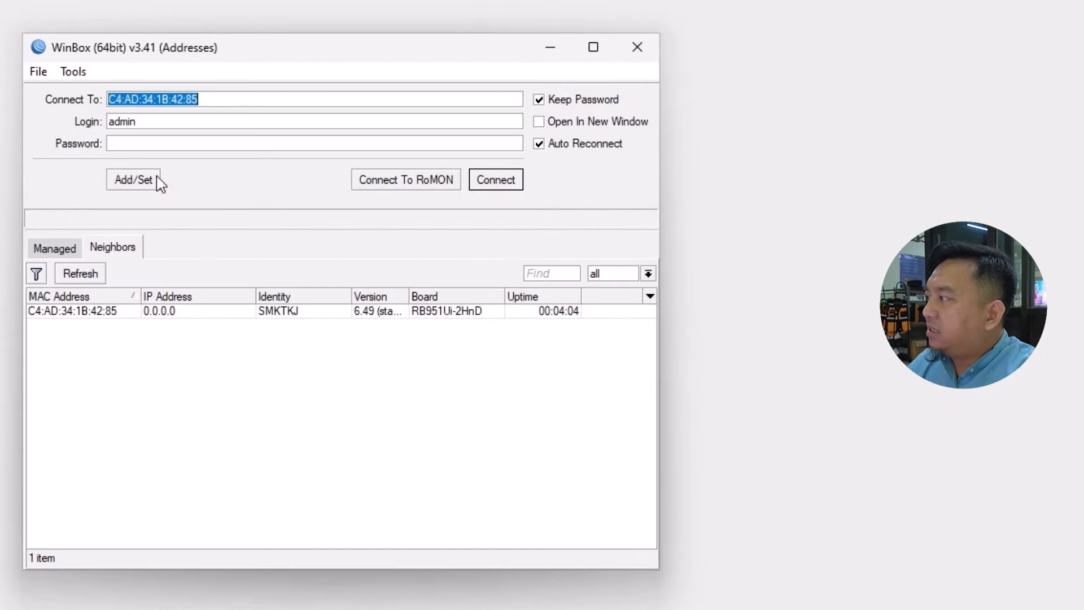
Fill in the router login with the user smktkj and the account password
double_click(146, 121)
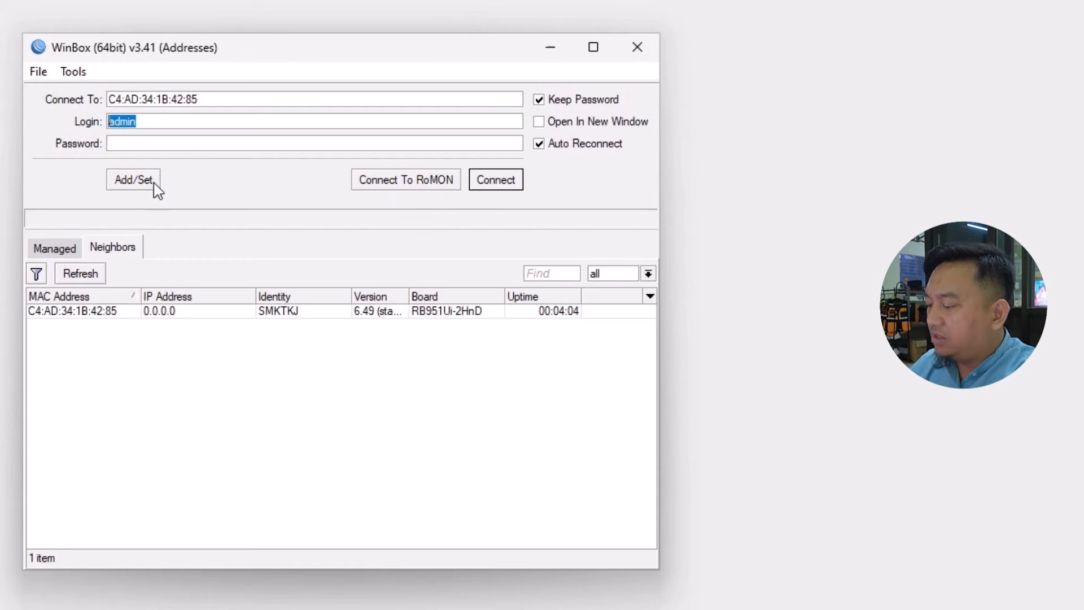
type("smktkj")
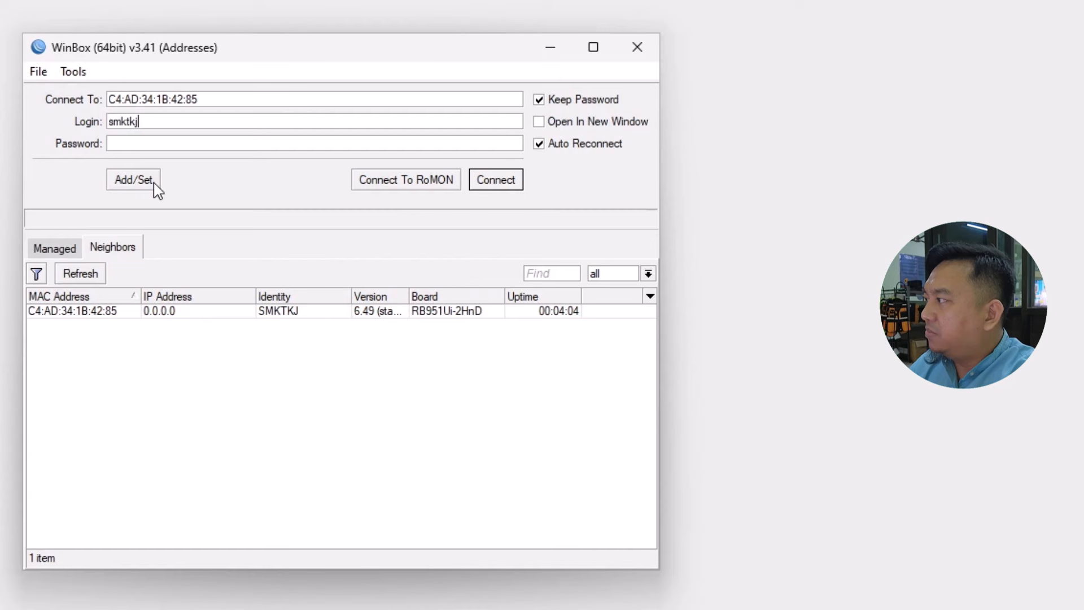
key("Tab")
type("********")
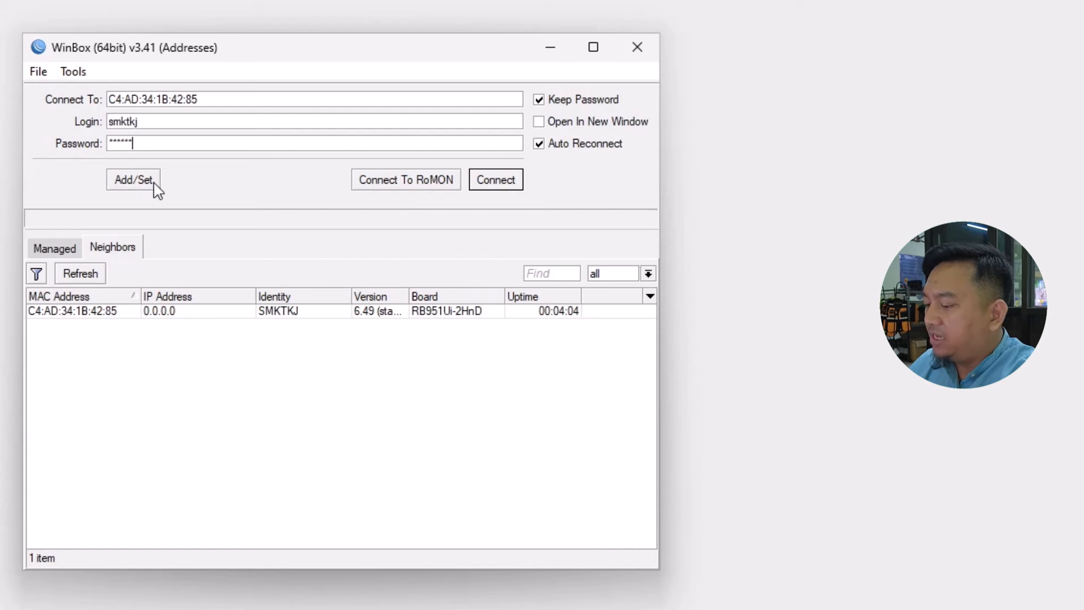
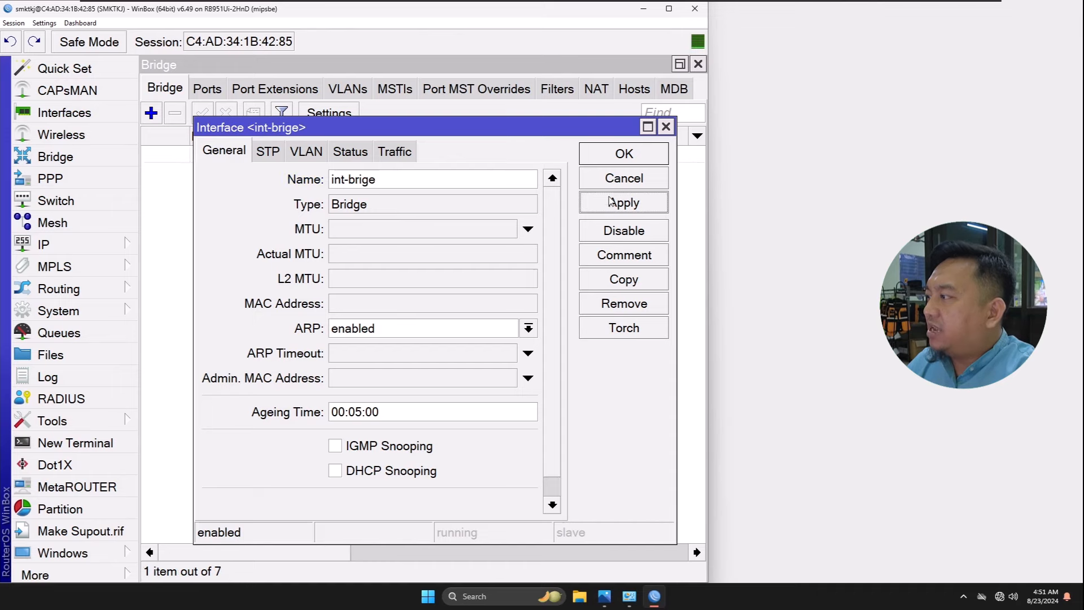
Save the new bridge interface int-brige
left_click(624, 154)
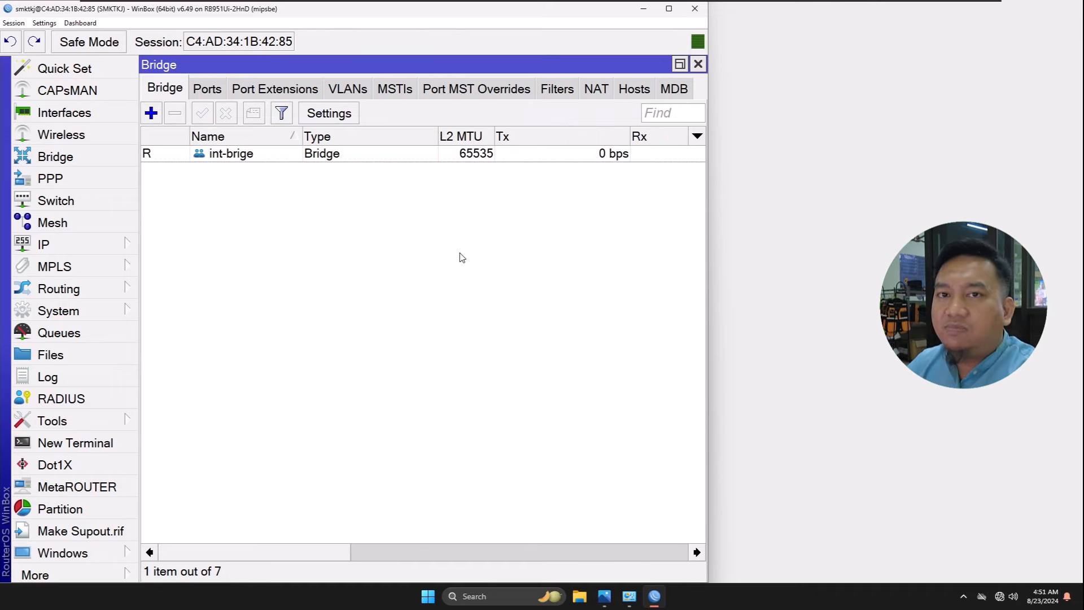
Add a bridge port to int-brige with its interface set to all
left_click(207, 88)
left_click(151, 113)
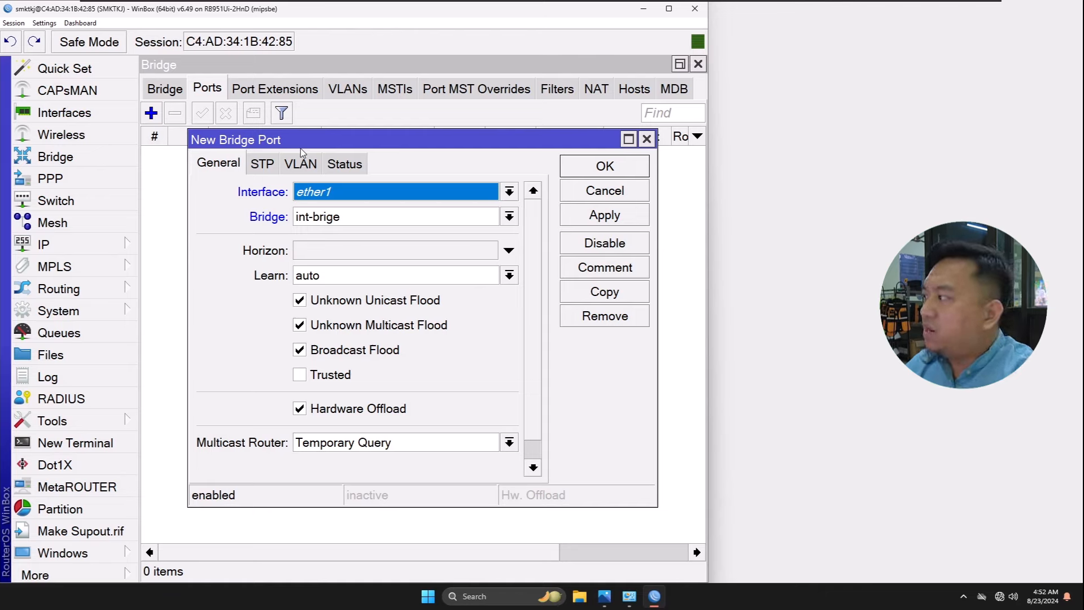
left_click(330, 194)
left_click(327, 211)
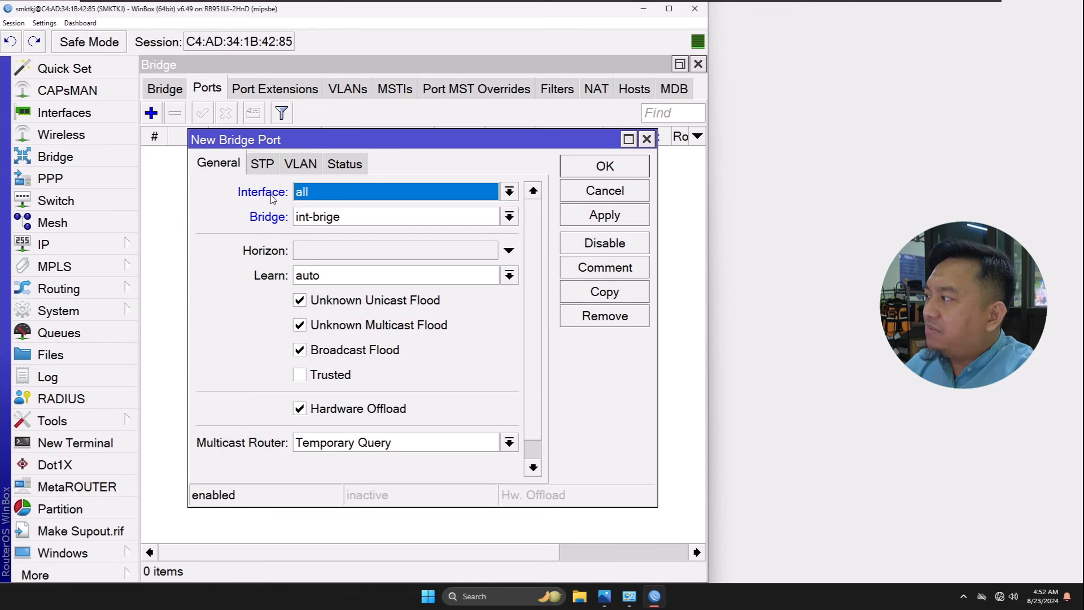
left_click(305, 199)
left_click(326, 208)
left_click(594, 219)
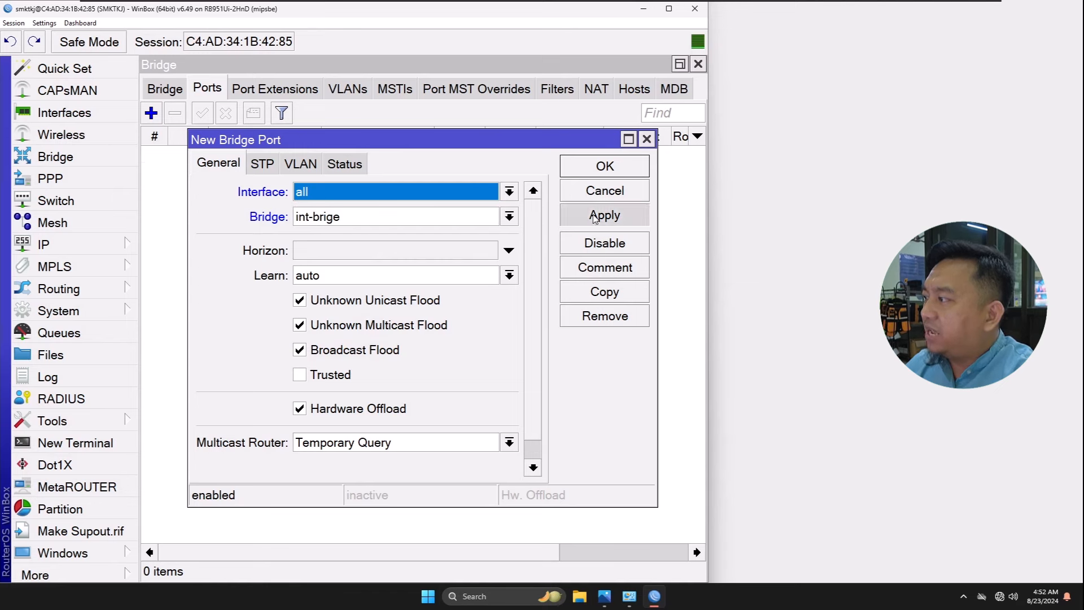
left_click(592, 172)
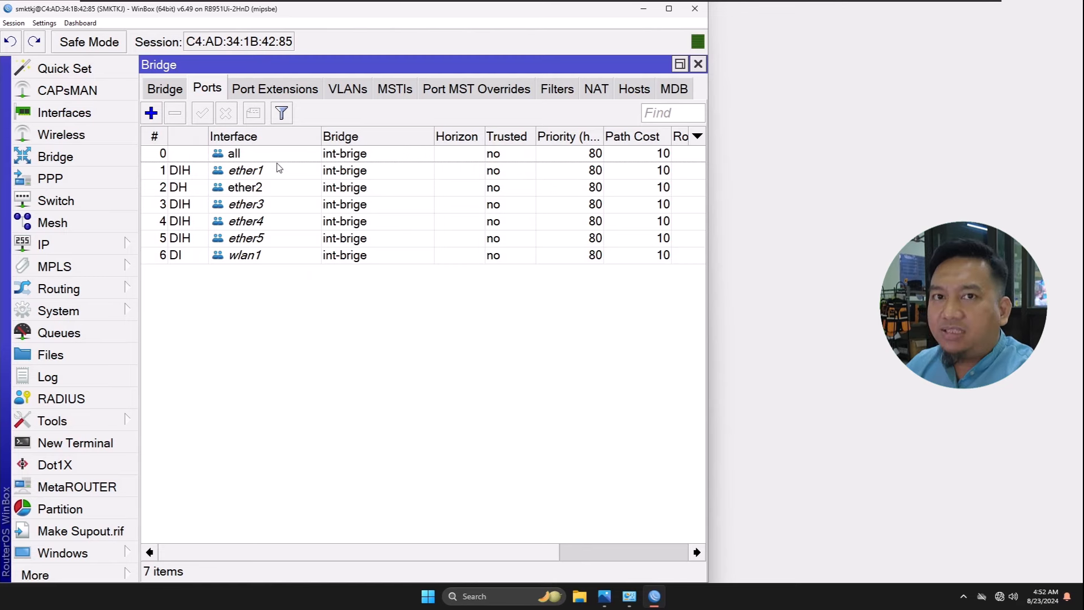
Bring the router session window back up from the desktop and enlarge it to show the full bridge port list
key("super+d")
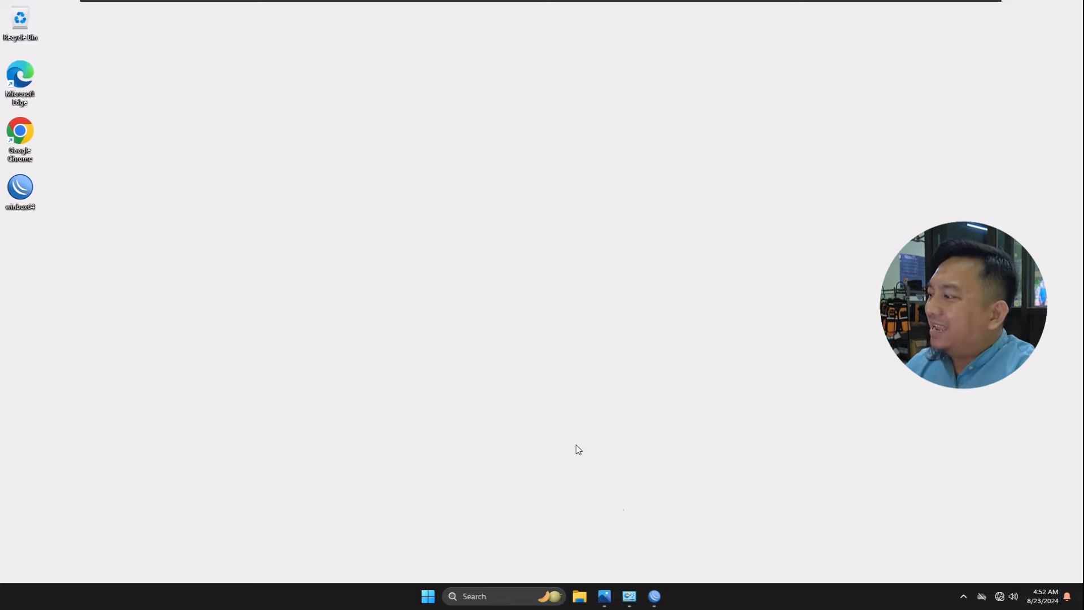
left_click(654, 596)
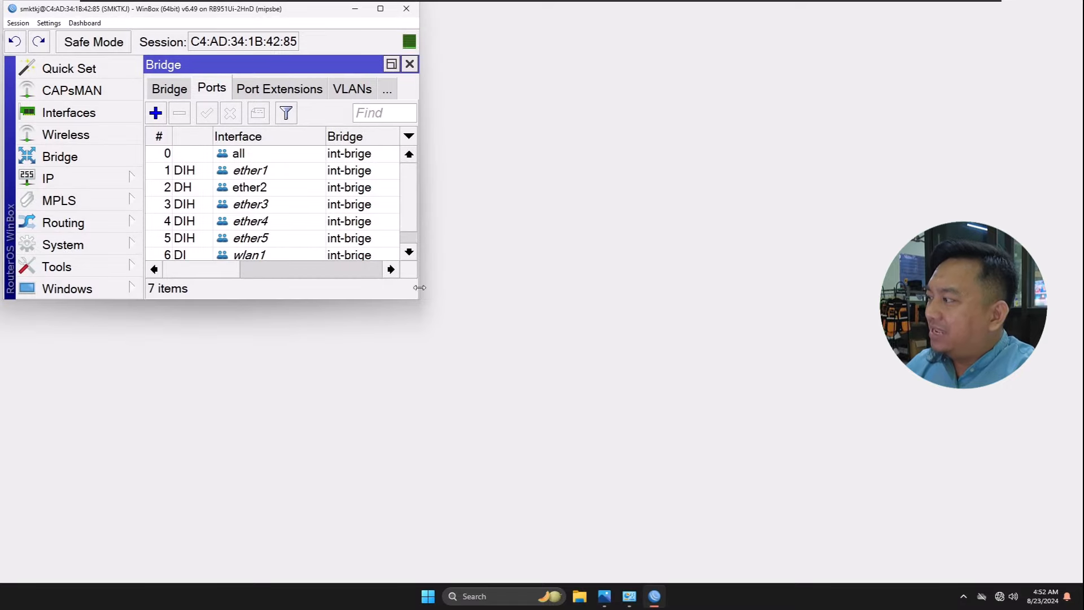
left_click_drag(419, 299, 708, 583)
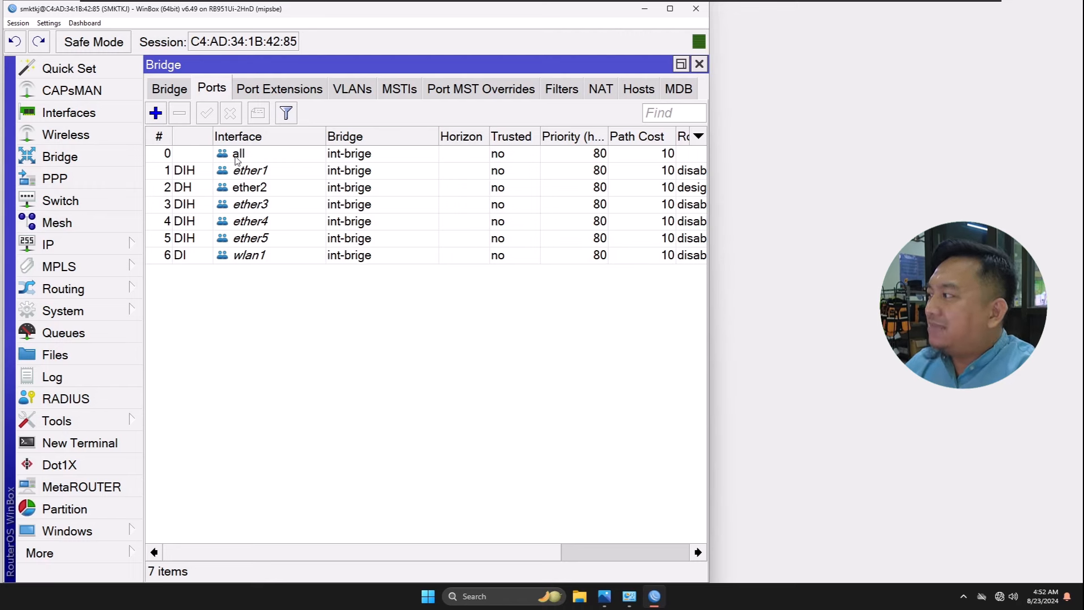
Examine the entries and status flags of the ether1, ether2 and wlan1 bridge ports
left_click(227, 169)
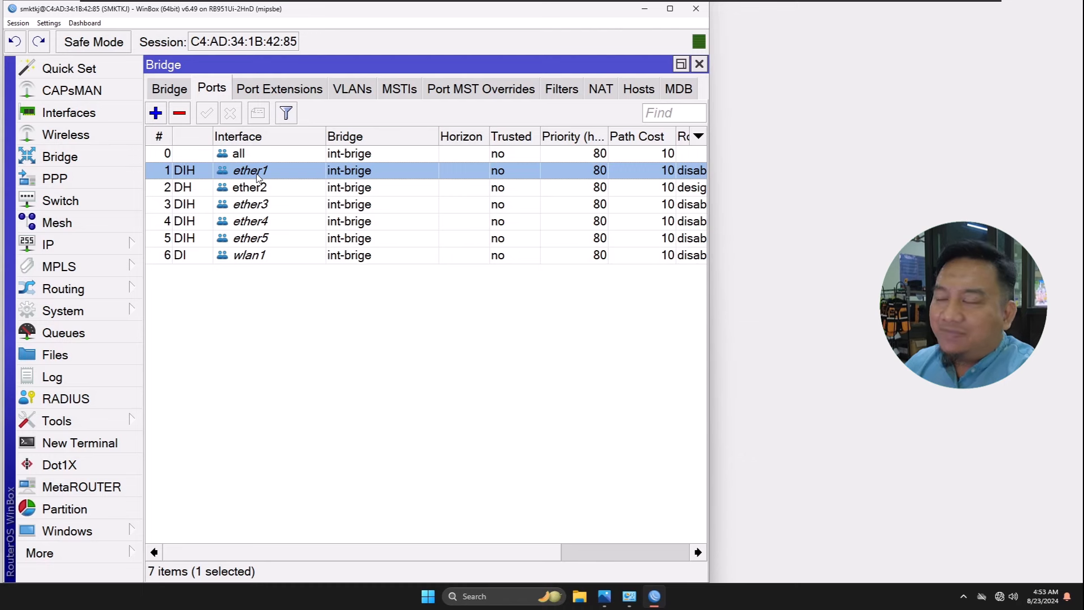
left_click(260, 255)
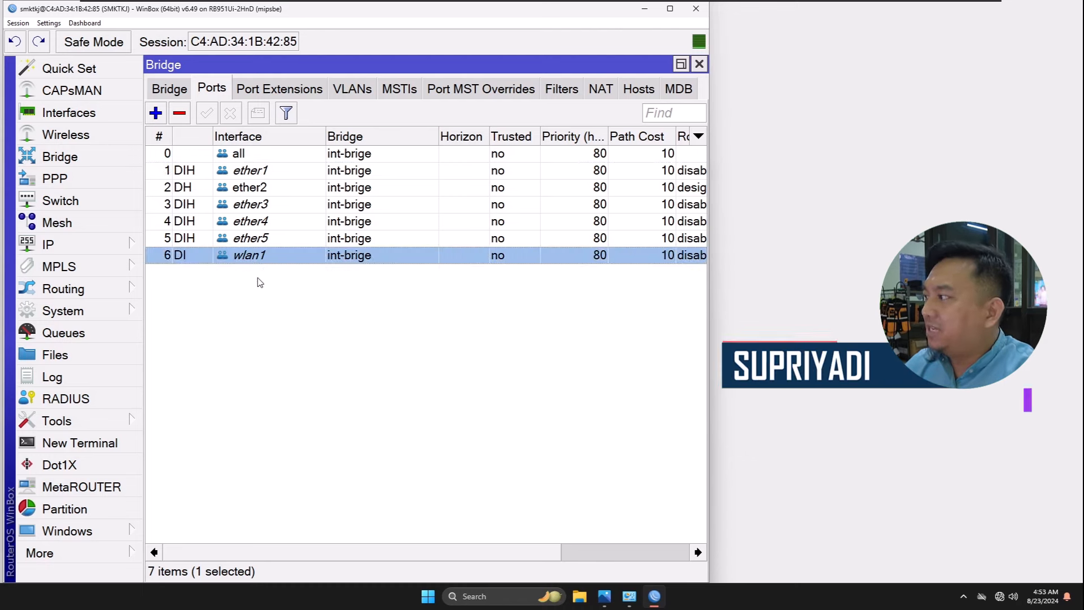
left_click(185, 172)
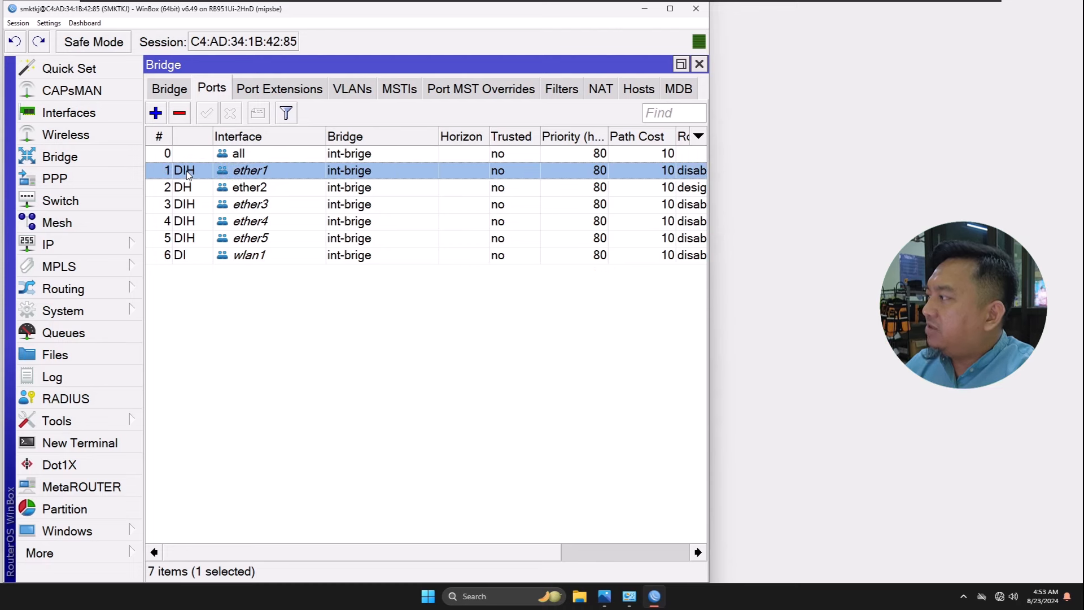
mouse_move(188, 175)
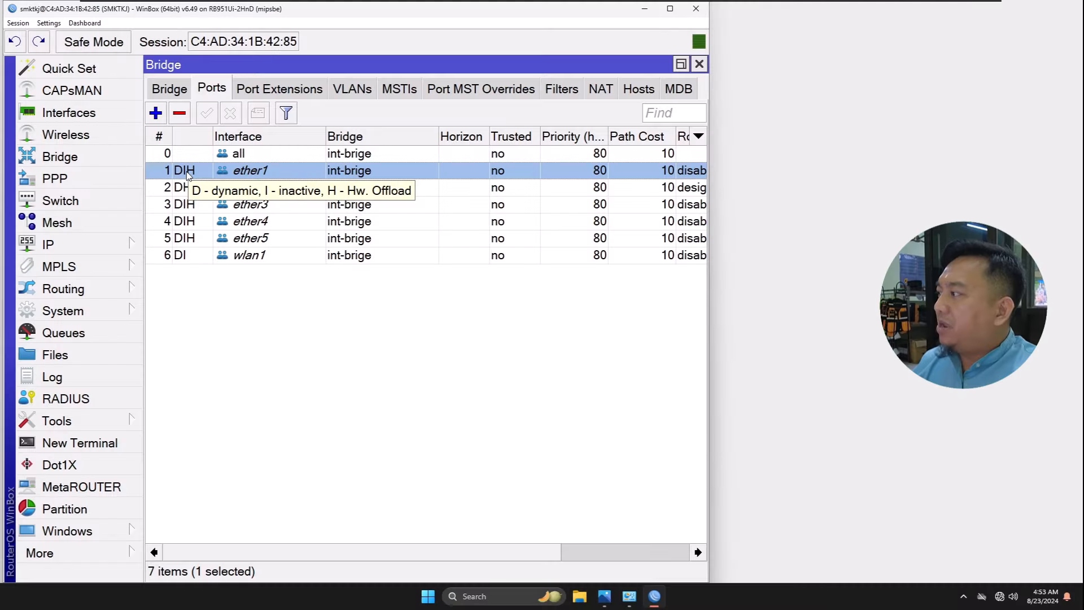
left_click(218, 191)
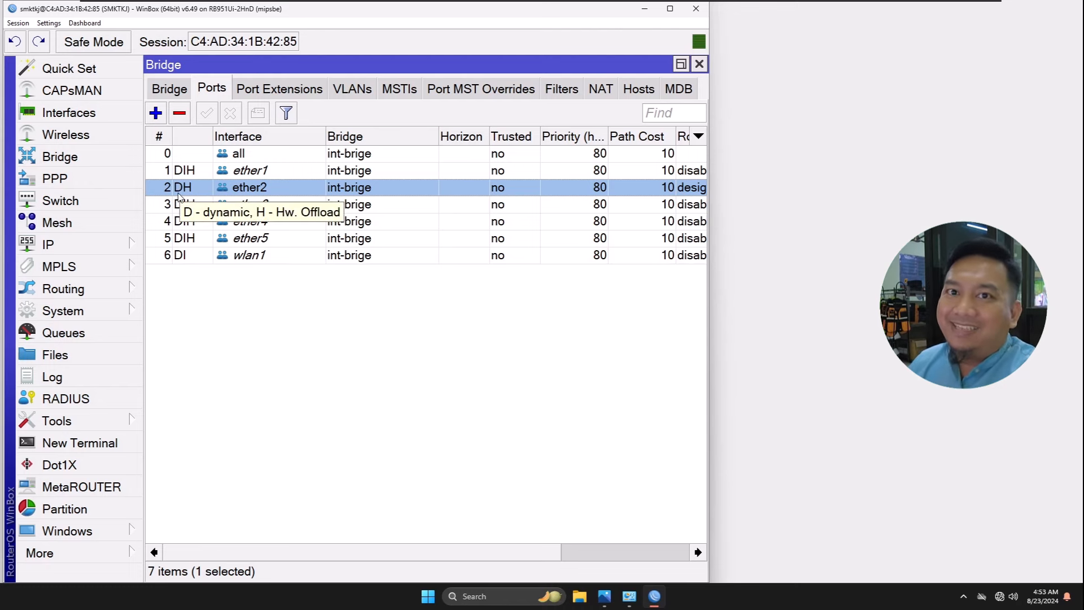
left_click(214, 258)
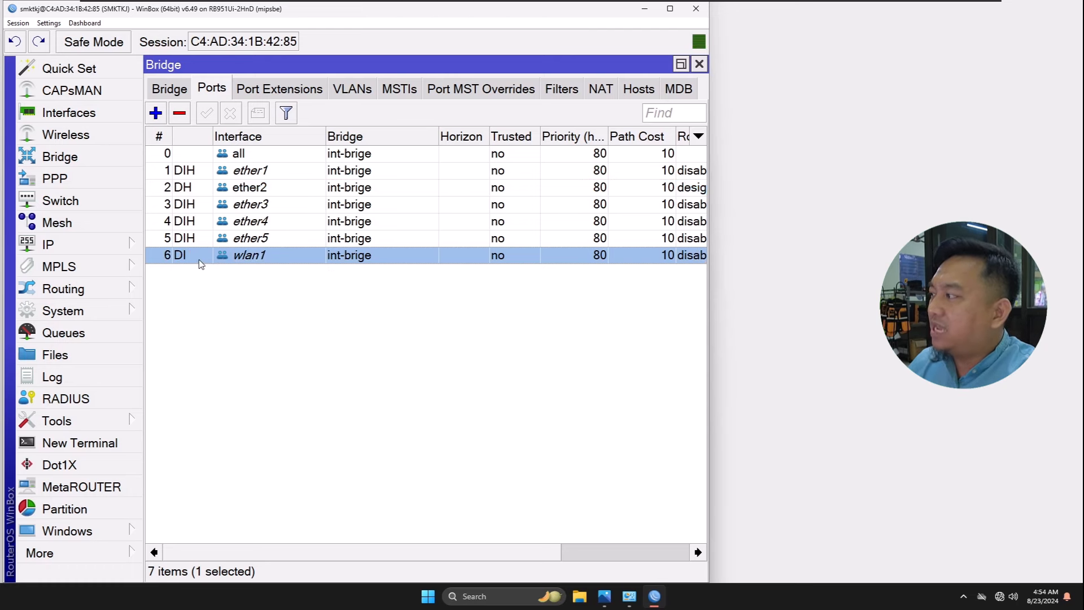
mouse_move(188, 257)
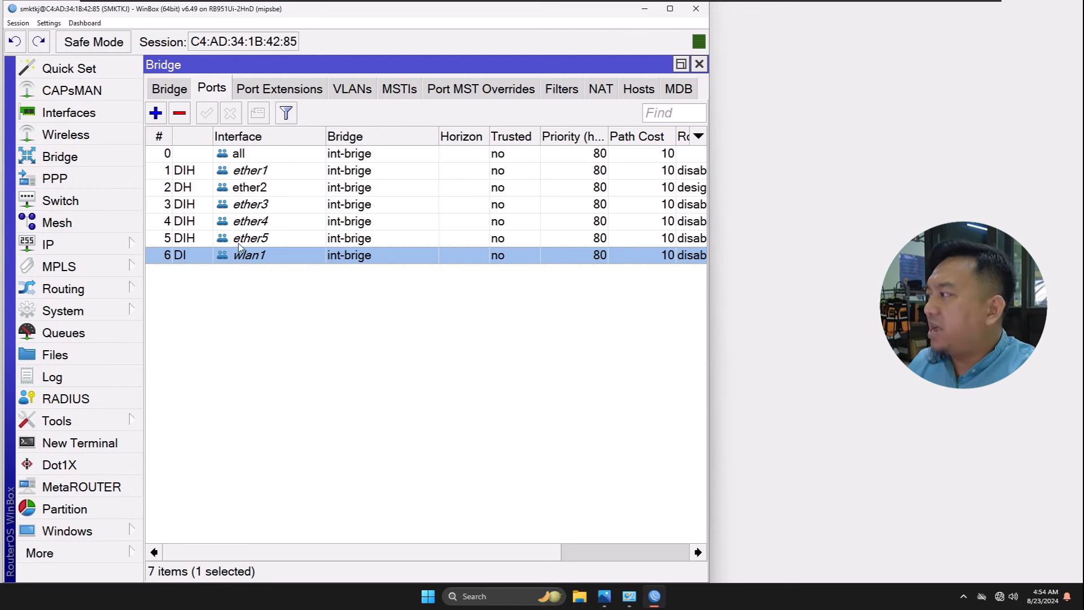
Try to remove the ether5 bridge port, and remove the port entry that covers all interfaces
left_click(238, 242)
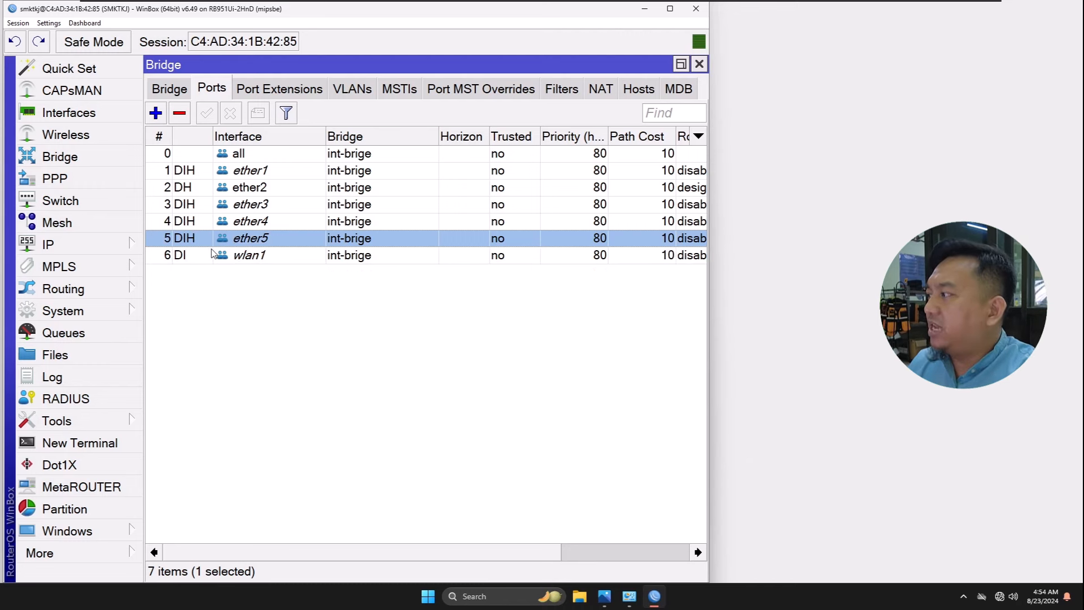
left_click(180, 116)
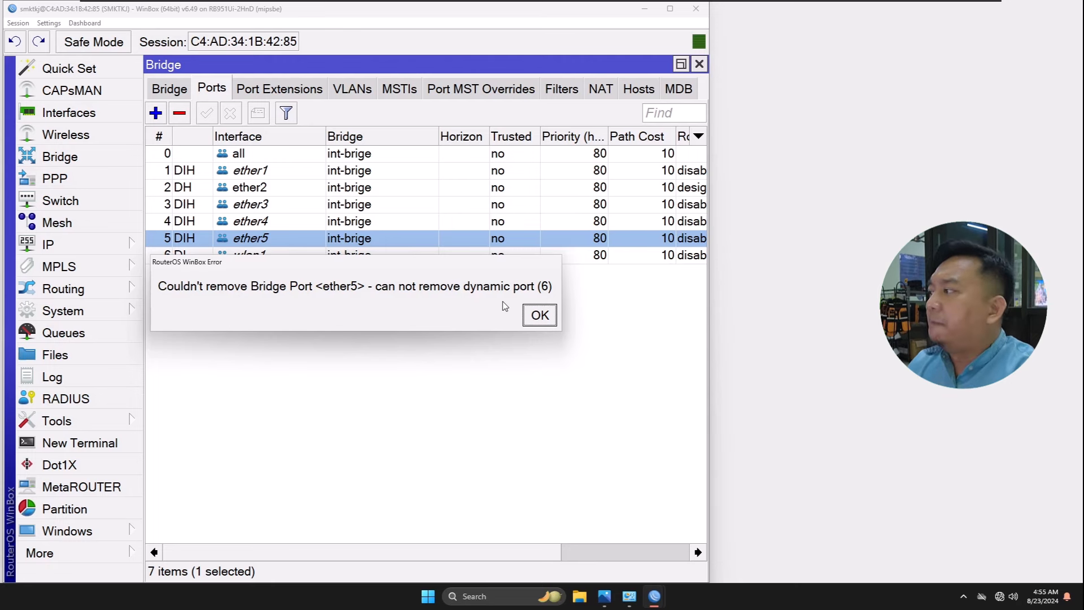
left_click(540, 315)
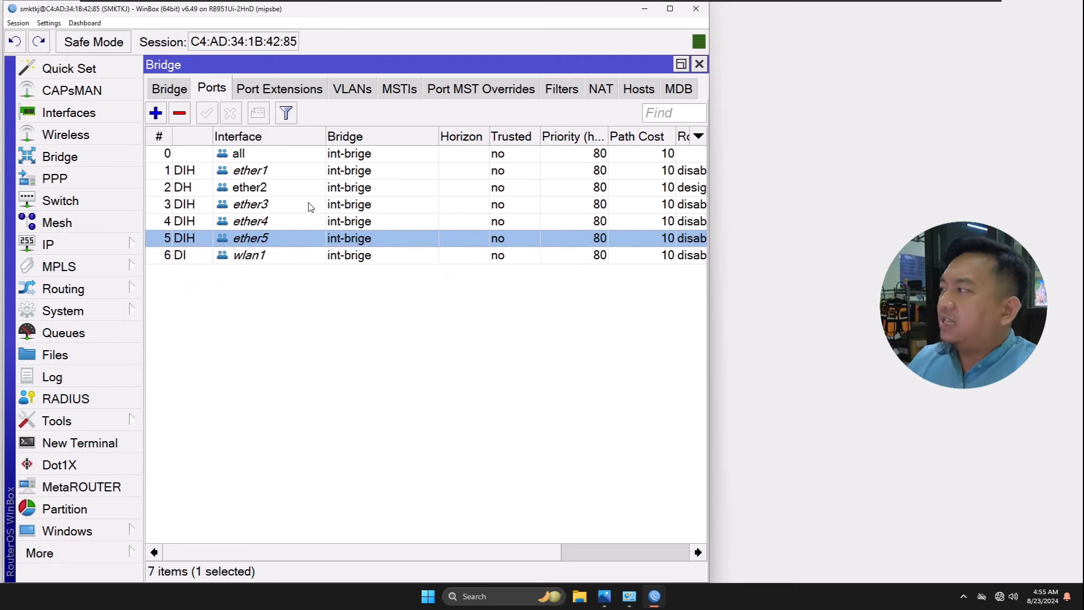
left_click(258, 155)
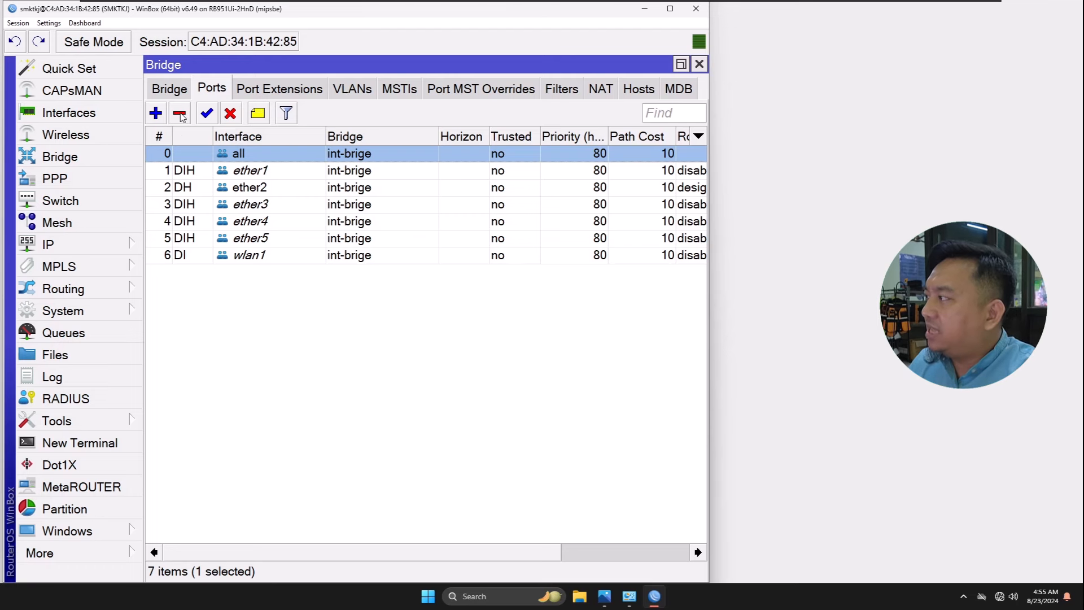
left_click(180, 114)
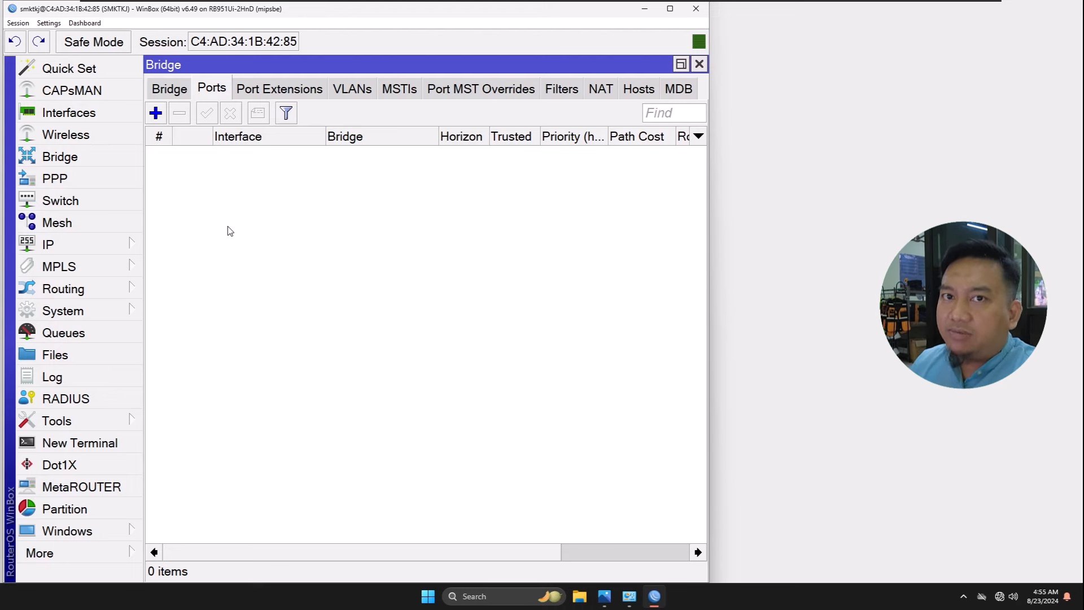
Add ether1 and ether2 as individual ports of the int-brige bridge
left_click(162, 118)
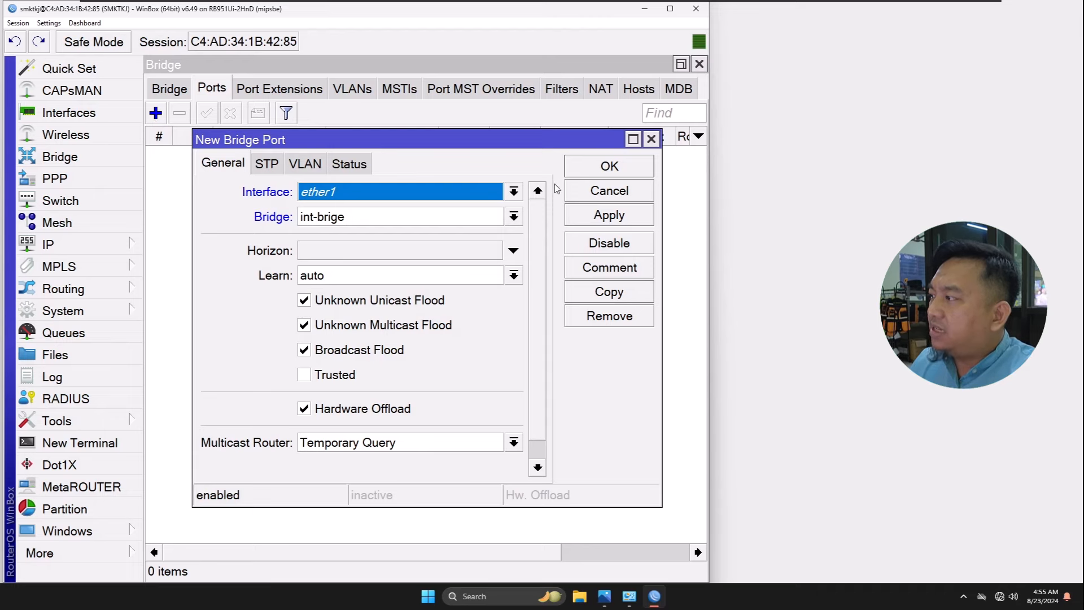
left_click(607, 168)
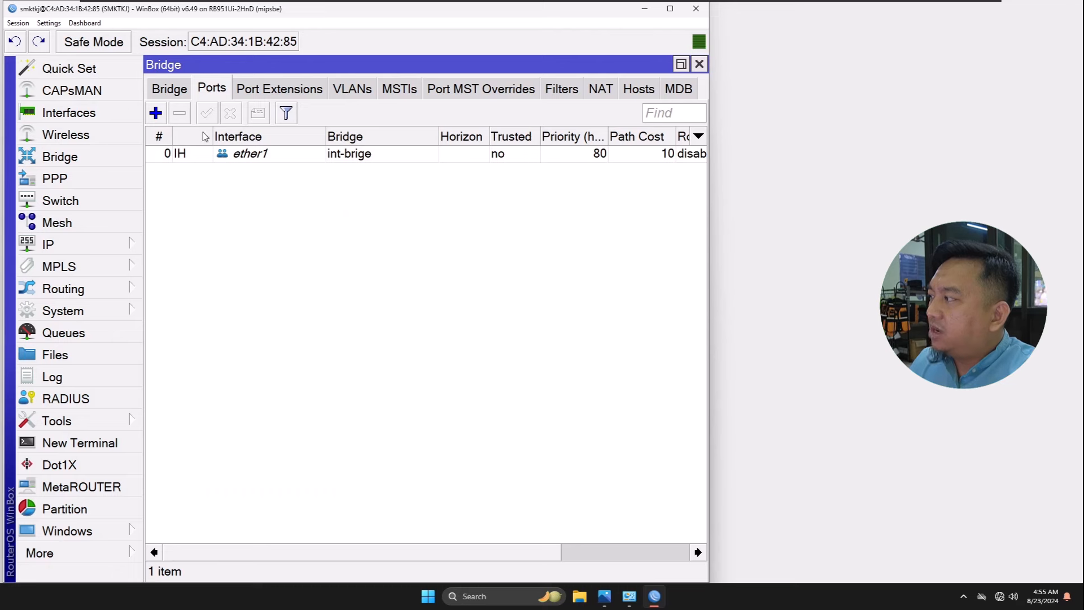
left_click(156, 114)
left_click(342, 187)
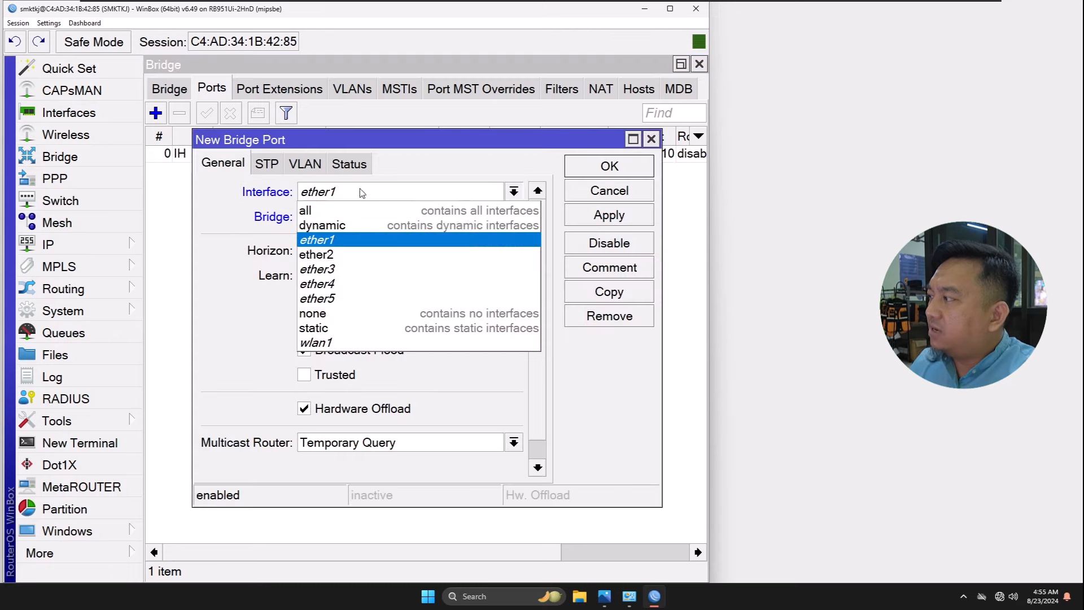
left_click(355, 251)
left_click(600, 221)
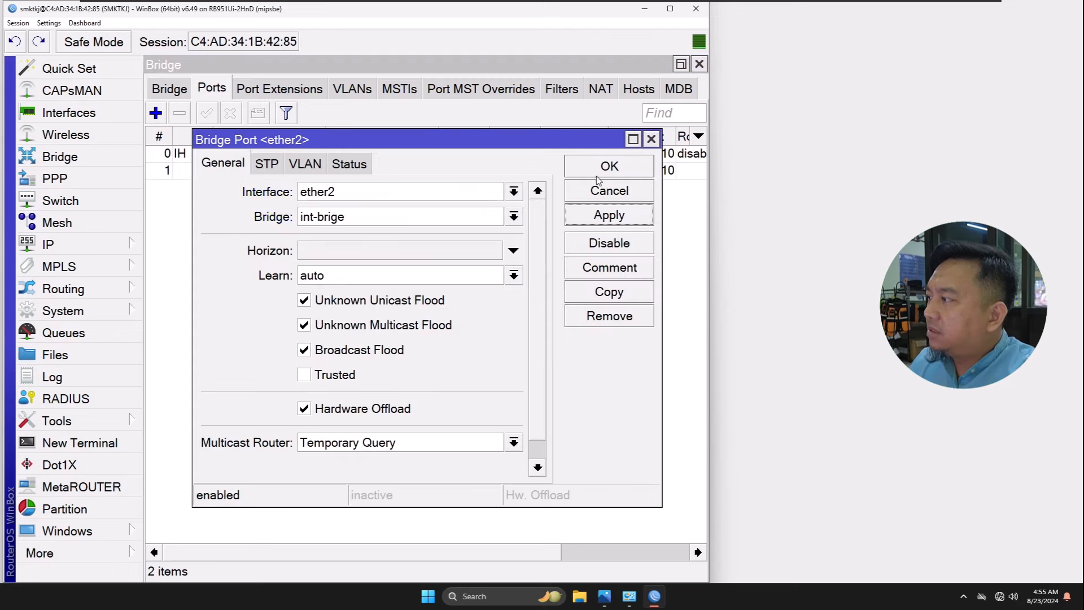
left_click(601, 164)
Try to add ether3 as a port of the int-brige bridge
left_click(162, 113)
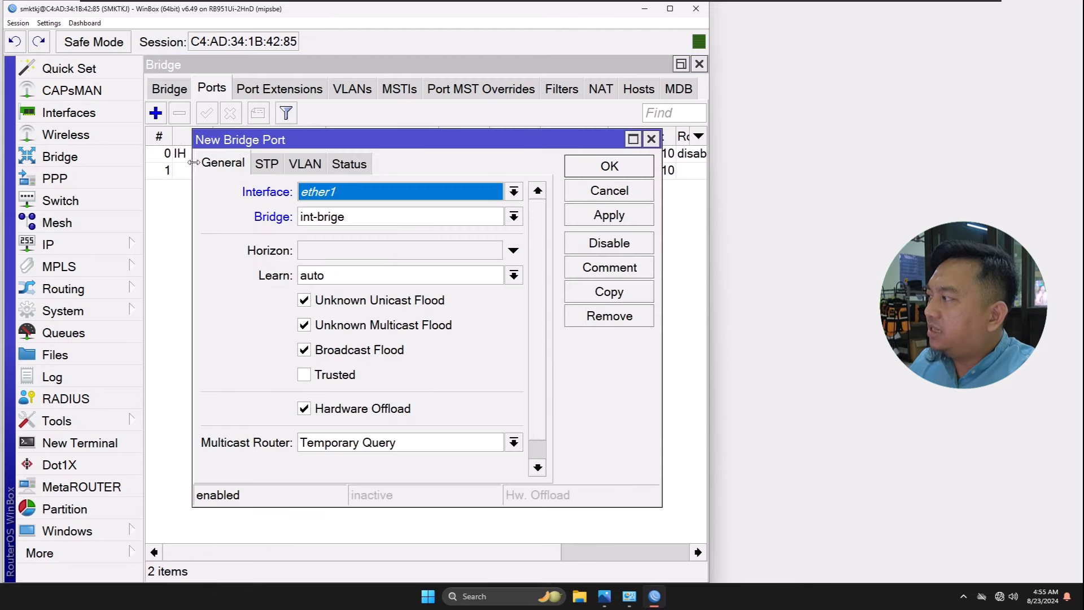
left_click(443, 194)
left_click(412, 266)
left_click(586, 219)
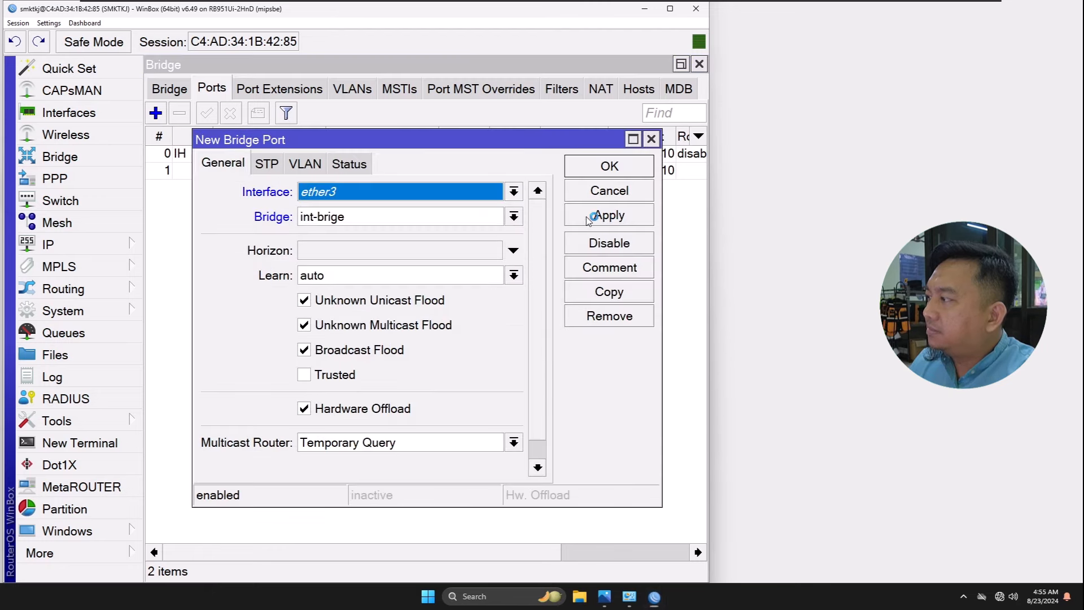
Bring back and enlarge the router session window, and add ether3 as a port of int-brige
left_click(655, 596)
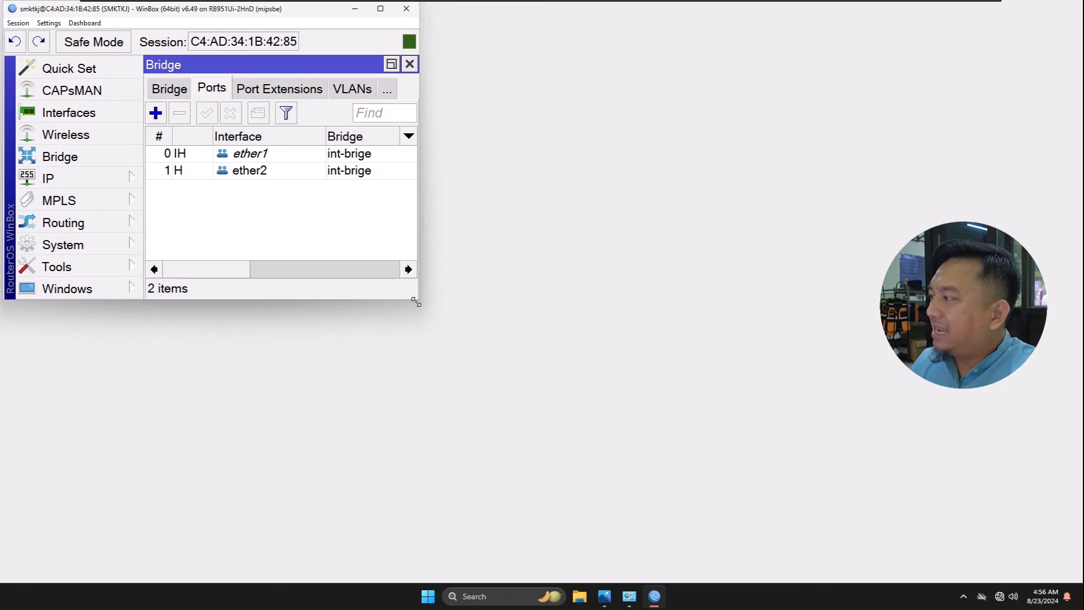
left_click_drag(418, 303, 705, 583)
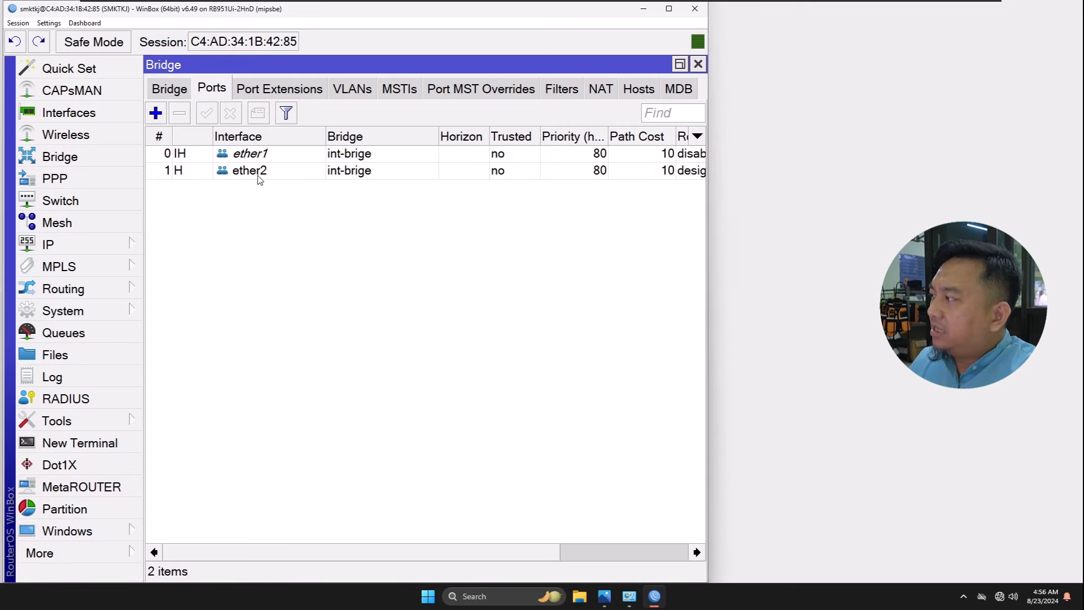
left_click(156, 113)
left_click(373, 191)
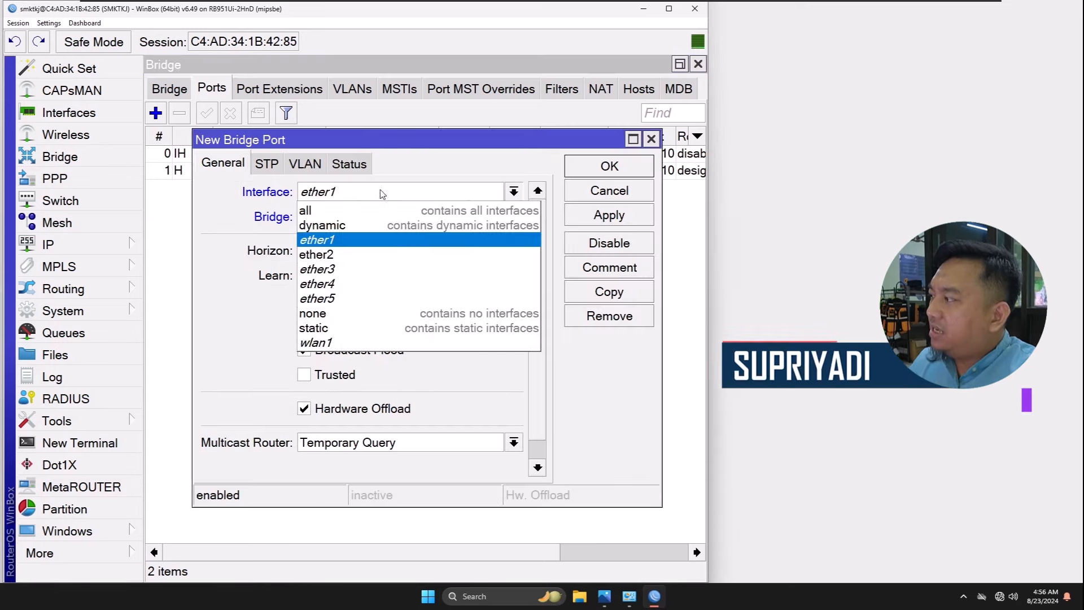
left_click(368, 269)
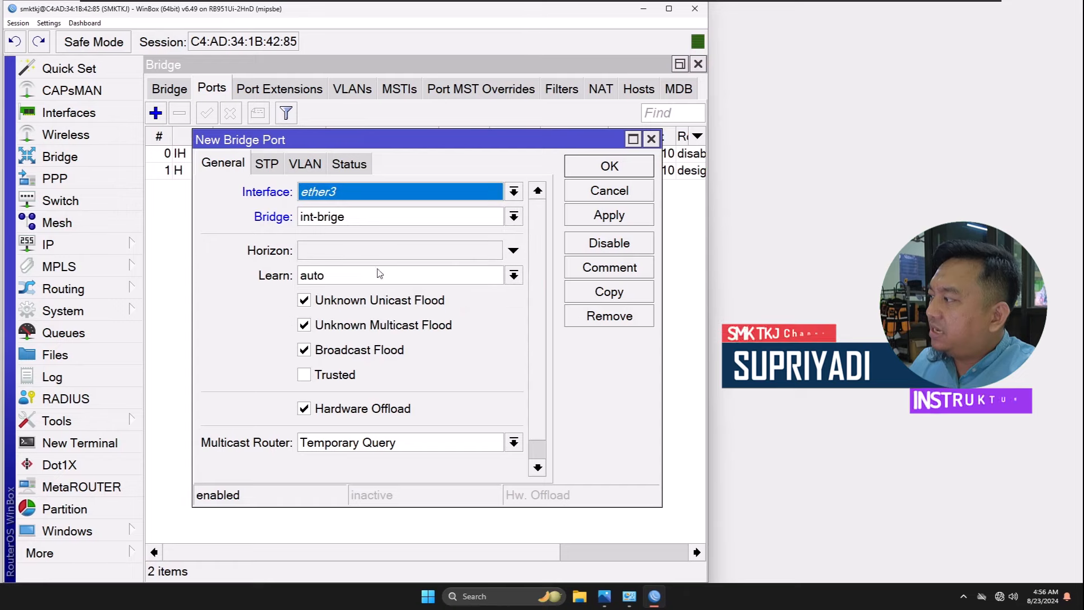
left_click(599, 216)
left_click(595, 167)
Add ether4 as a port of the int-brige bridge
left_click(155, 113)
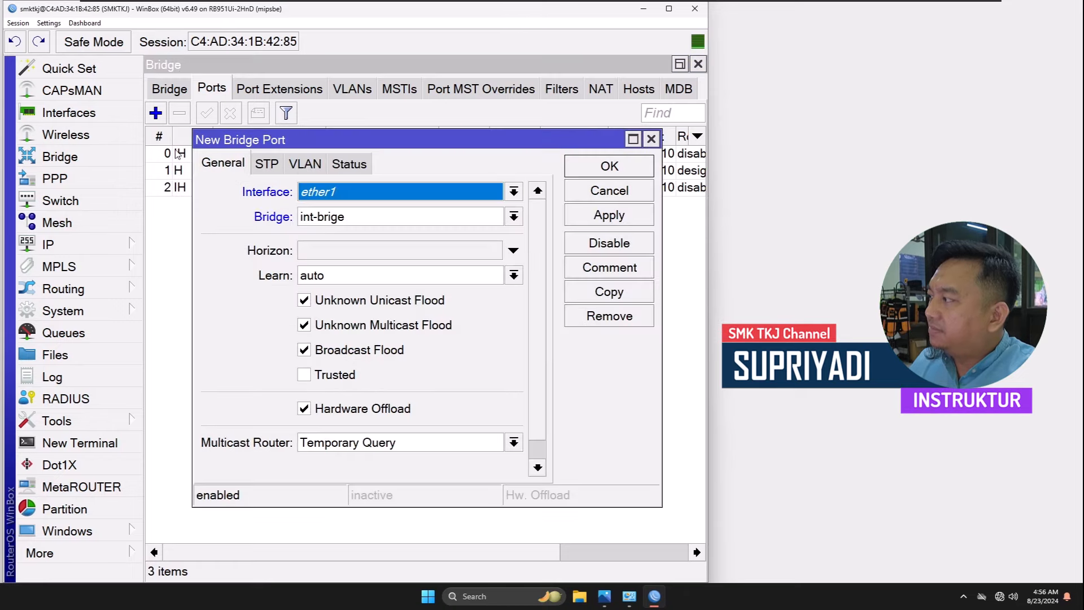
left_click(354, 197)
left_click(368, 286)
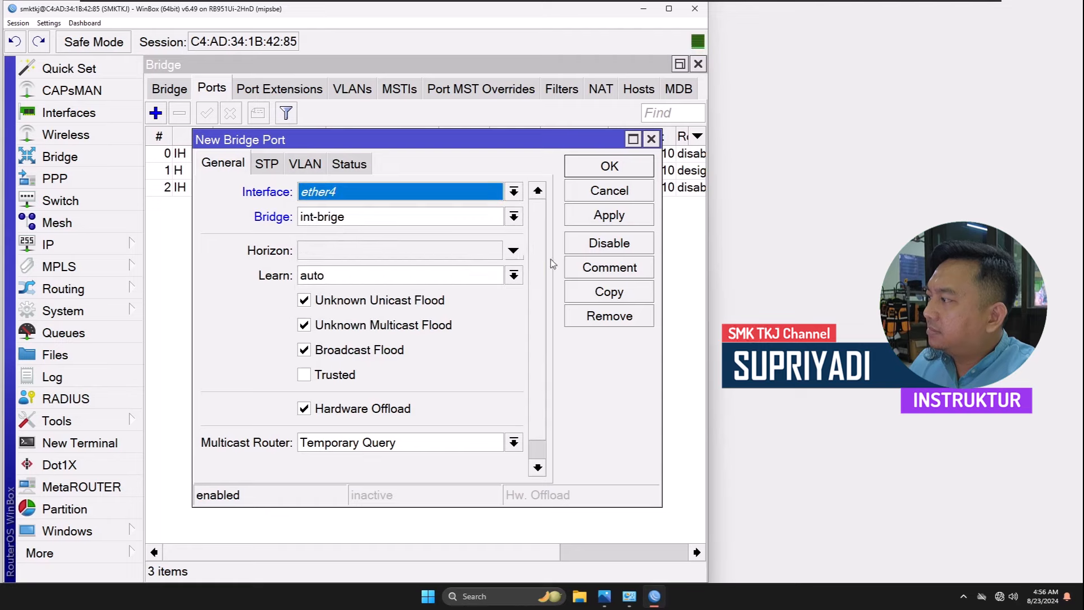
left_click(596, 218)
left_click(609, 166)
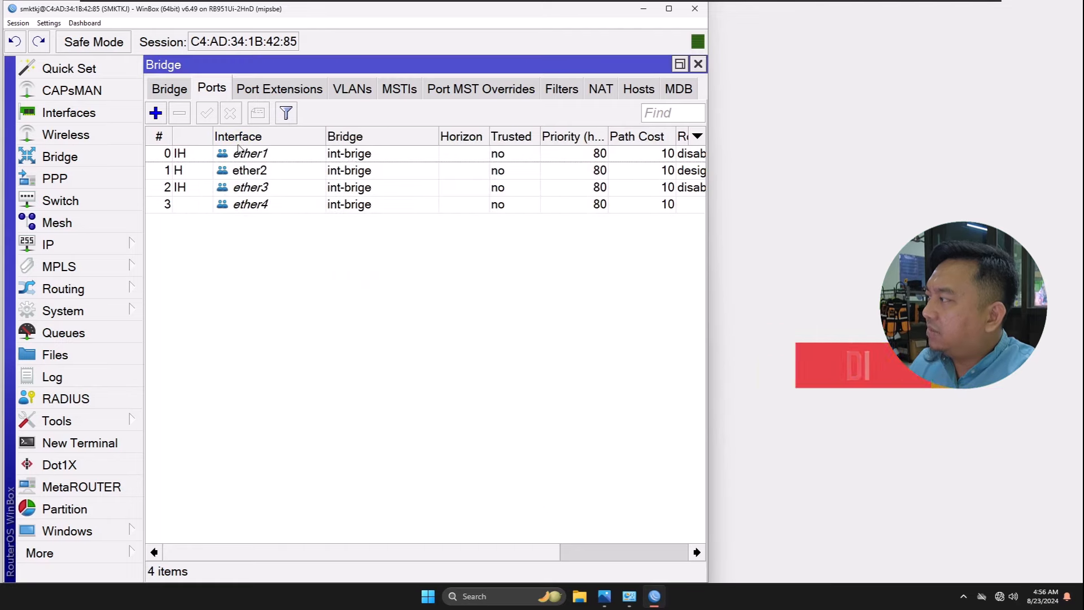
Add ether5 as a port of the int-brige bridge
left_click(155, 113)
left_click(361, 198)
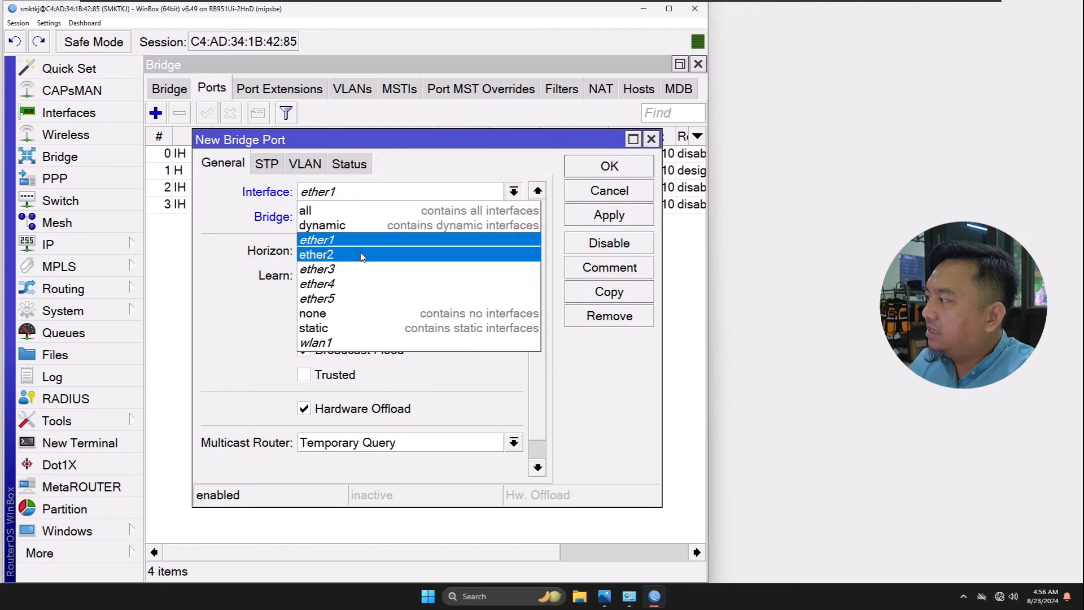
left_click(368, 298)
left_click(607, 218)
left_click(610, 166)
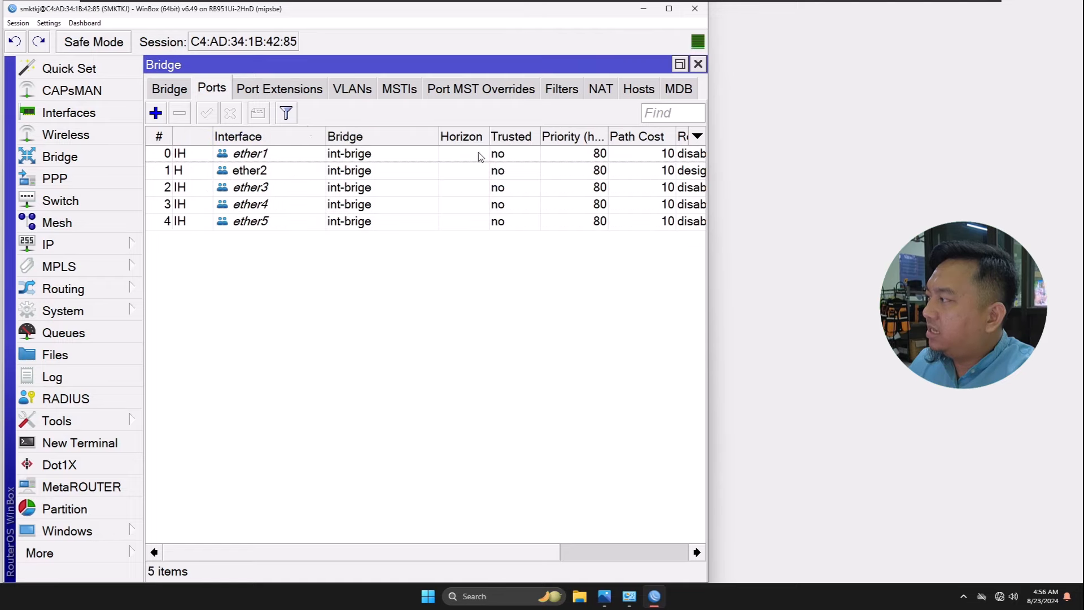
Add wlan1 as a port of the int-brige bridge
left_click(156, 113)
left_click(367, 195)
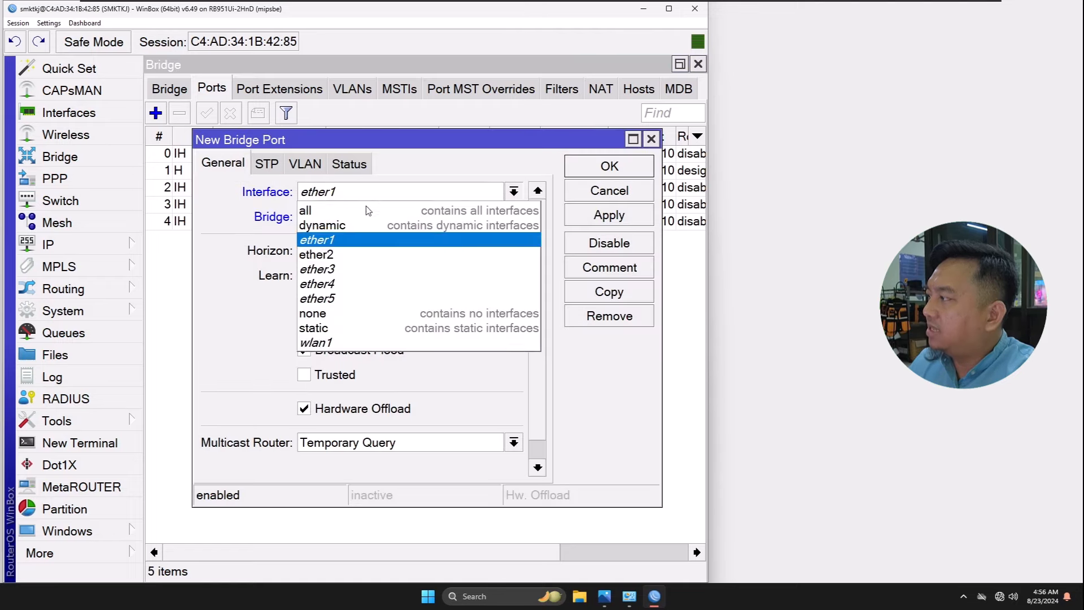
left_click(392, 342)
left_click(606, 174)
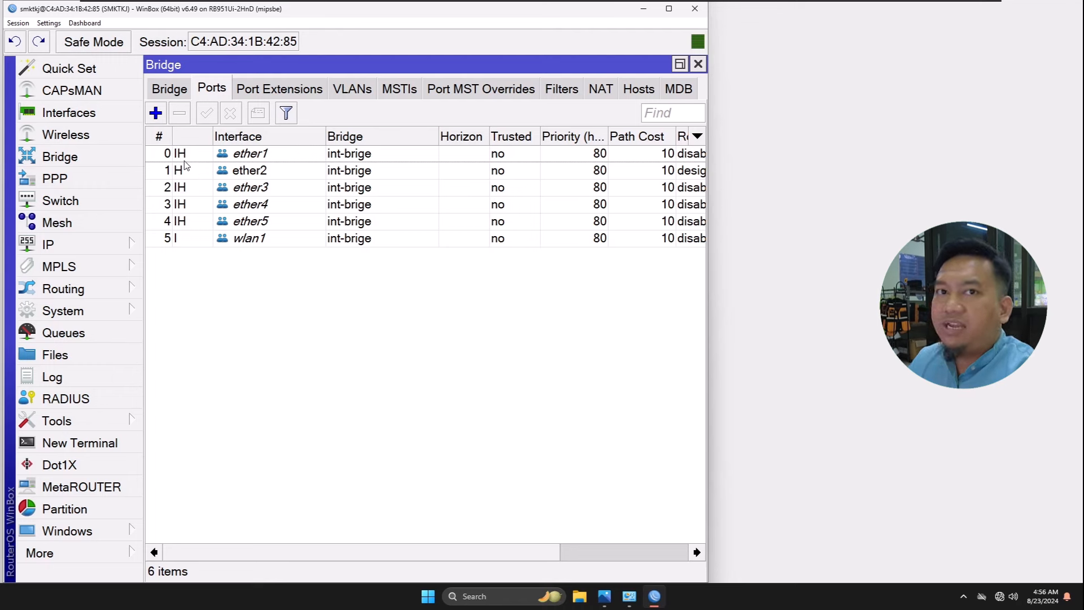
mouse_move(184, 163)
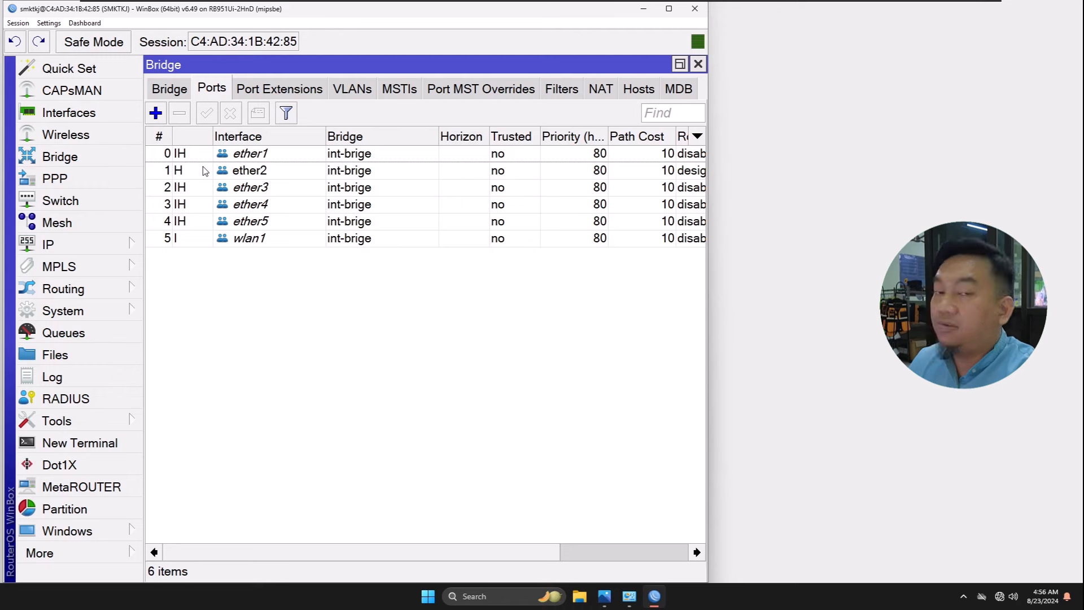
Remove the ether5 port from the int-brige bridge, and open the DHCP client list in place of the bridge settings
left_click(205, 226)
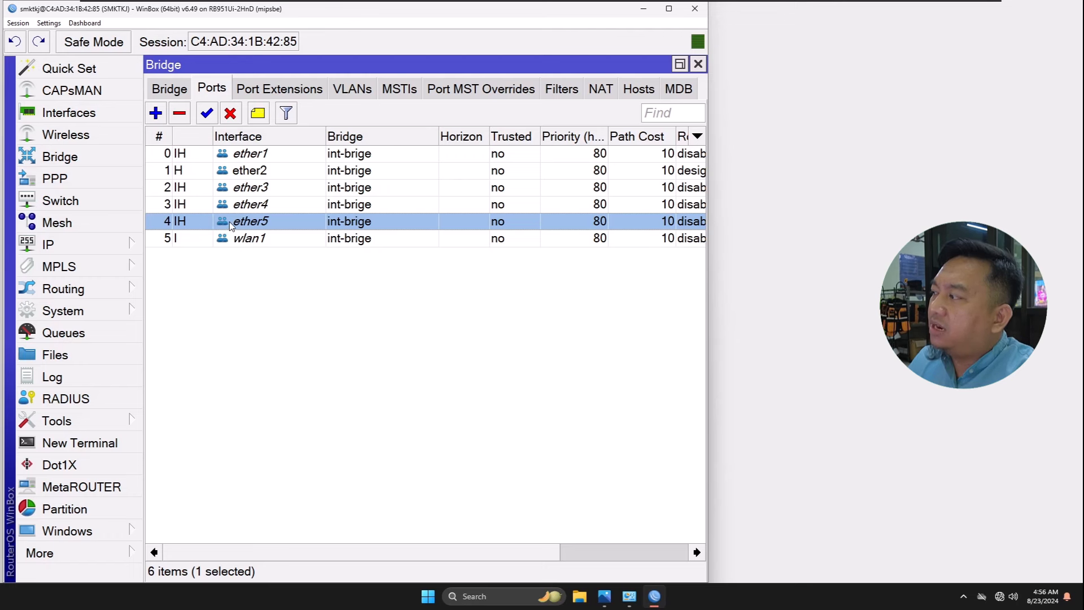
left_click(180, 115)
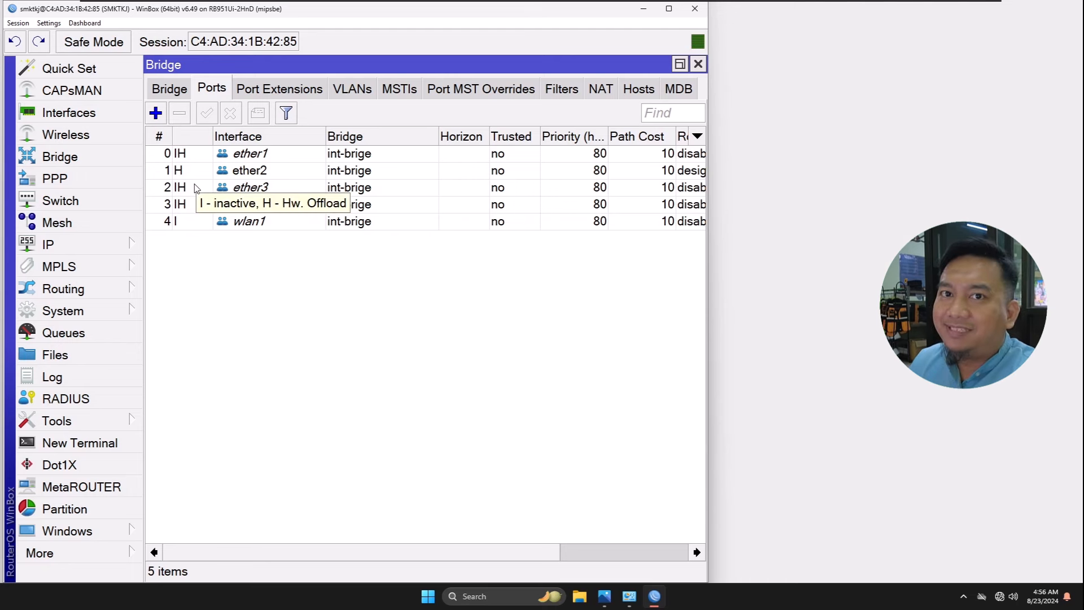
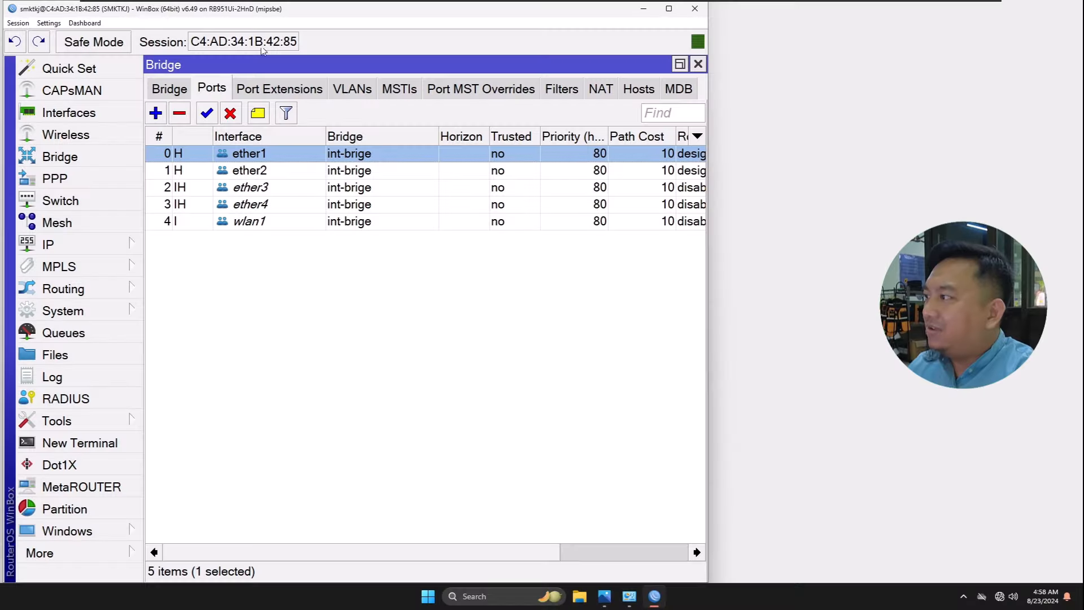
left_click(697, 64)
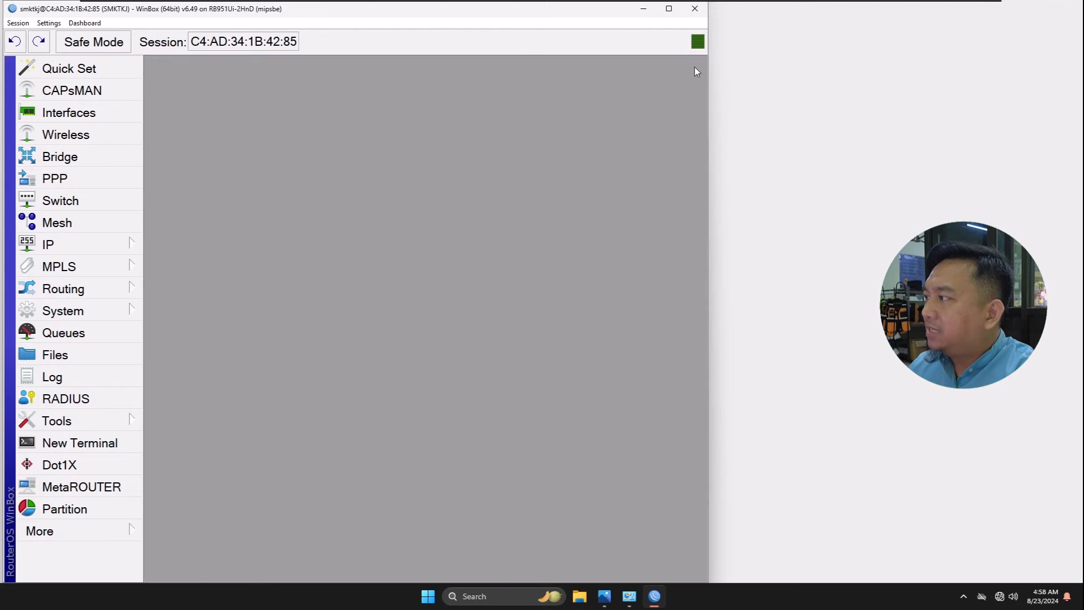
left_click(111, 248)
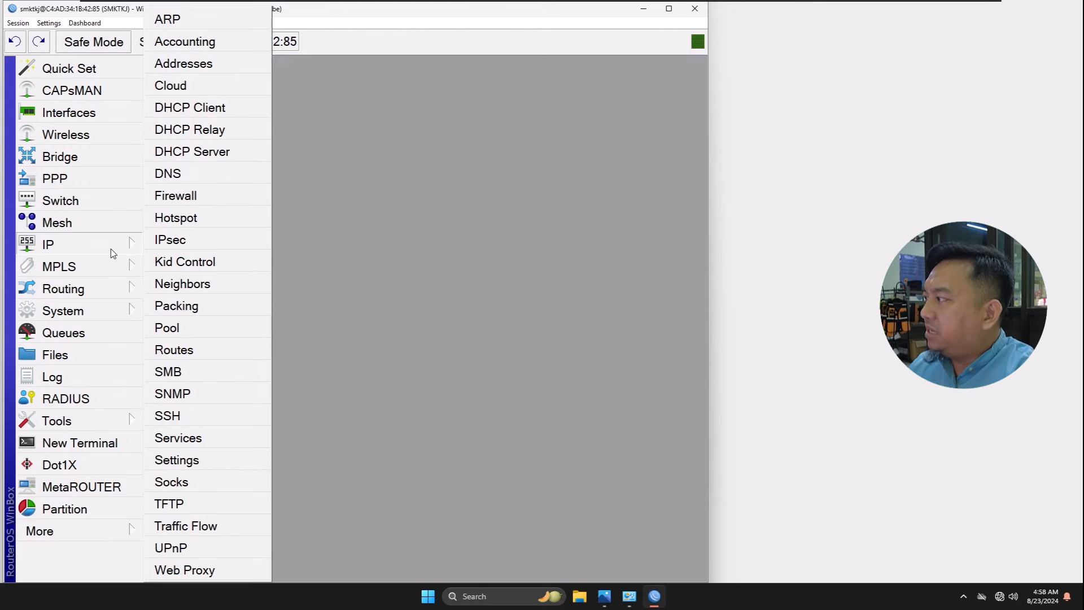
left_click(236, 110)
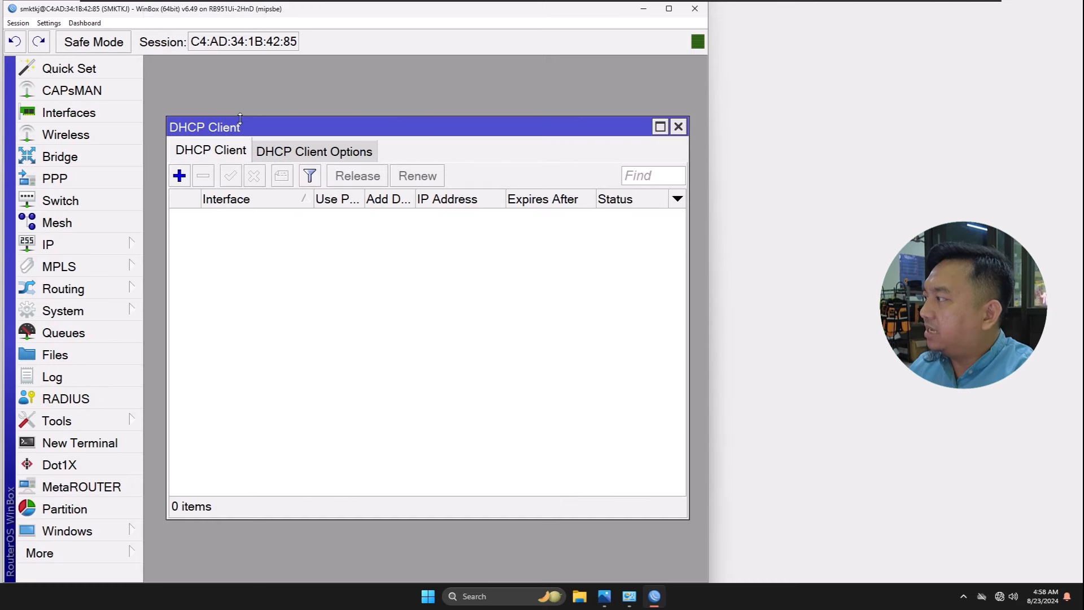
Try a DHCP client on ether1 with the default peer DNS, peer NTP and default route options, and remove it again
left_click(180, 176)
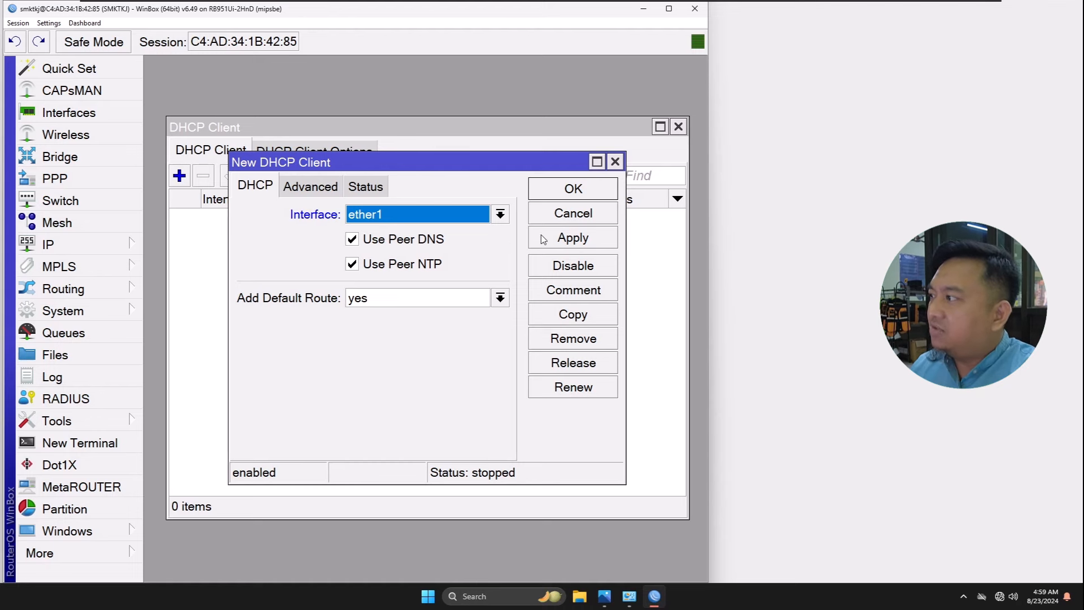
left_click(570, 241)
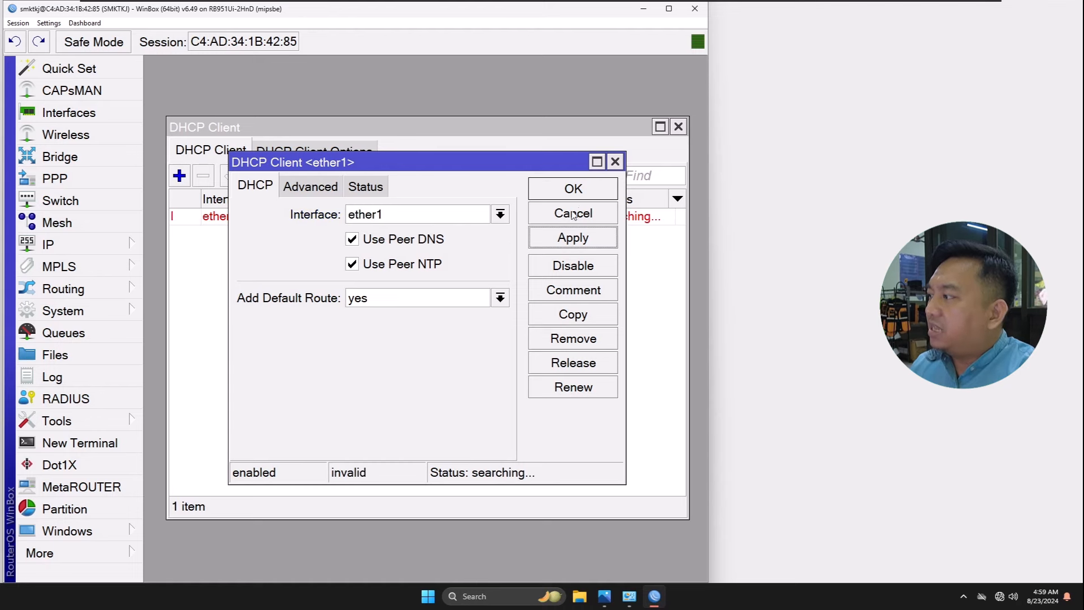
left_click(573, 188)
left_click(473, 218)
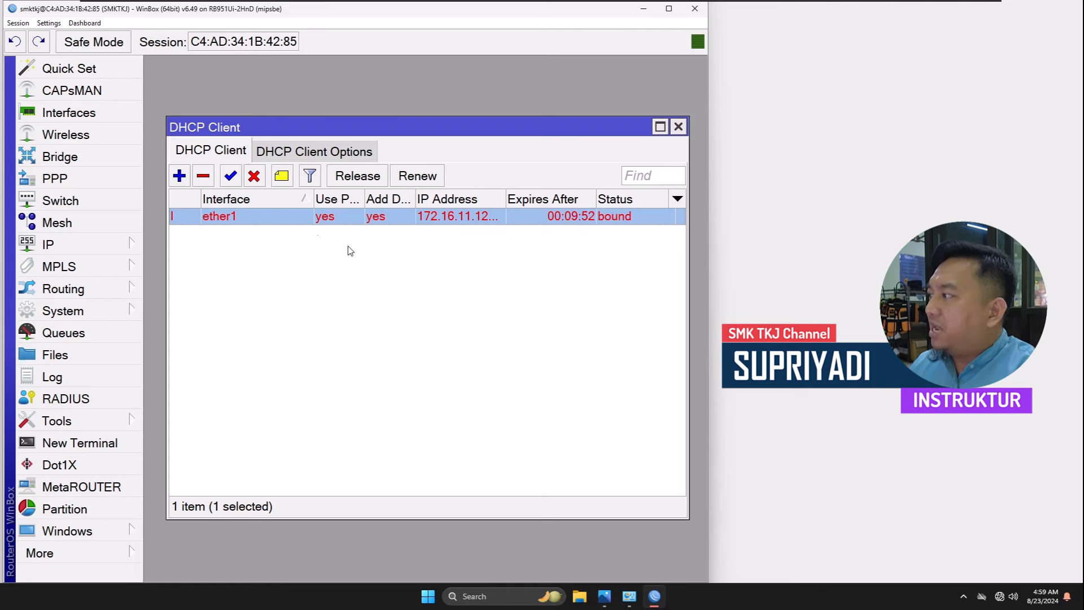
left_click(203, 176)
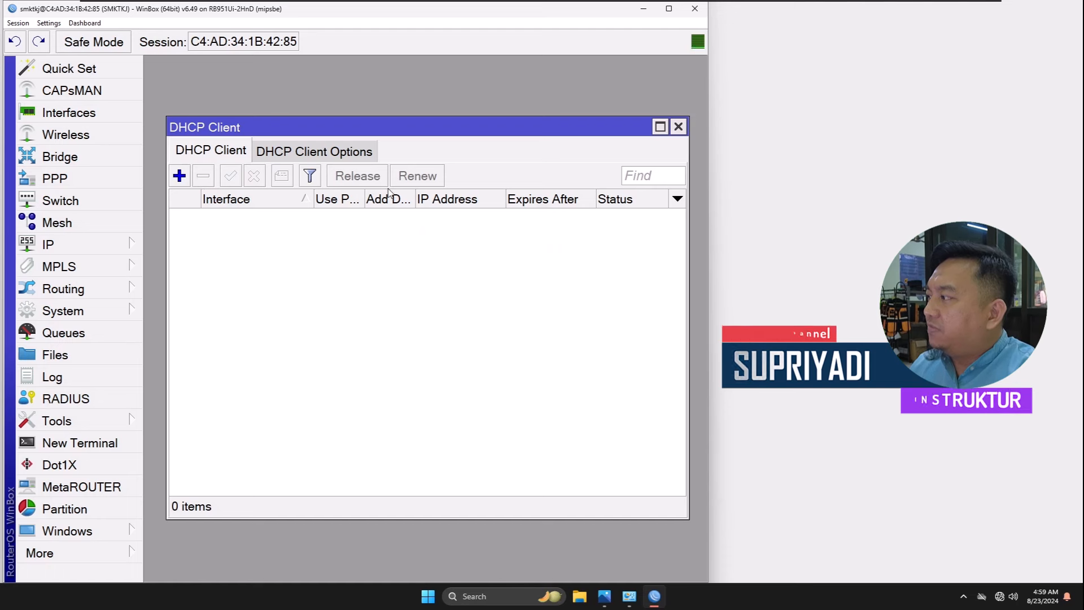
Add a DHCP client on the int-brige interface, keeping peer DNS, peer NTP and the default route enabled
left_click(180, 177)
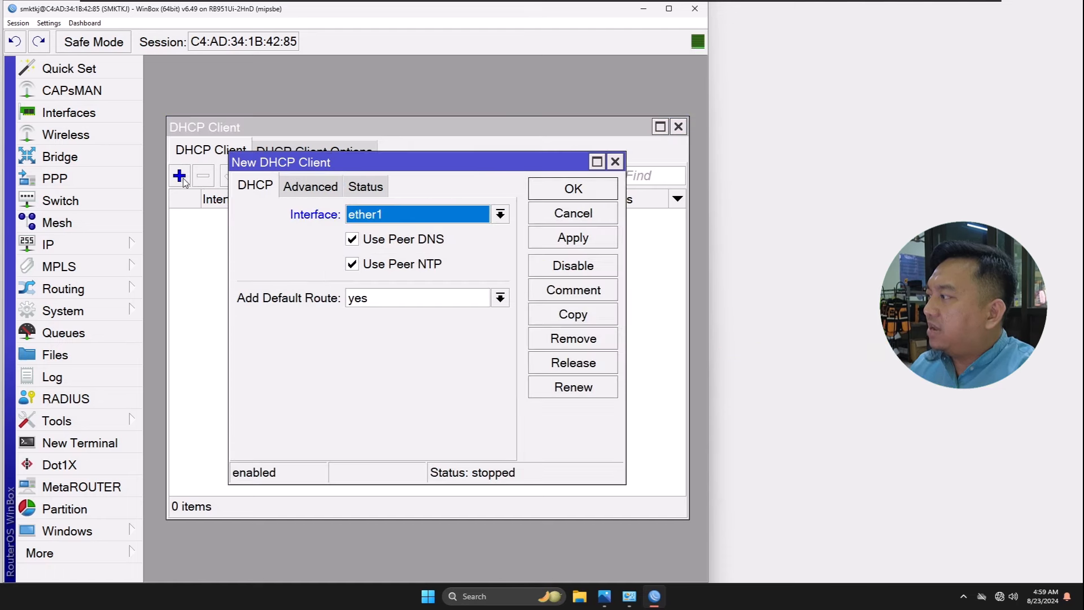
left_click(427, 213)
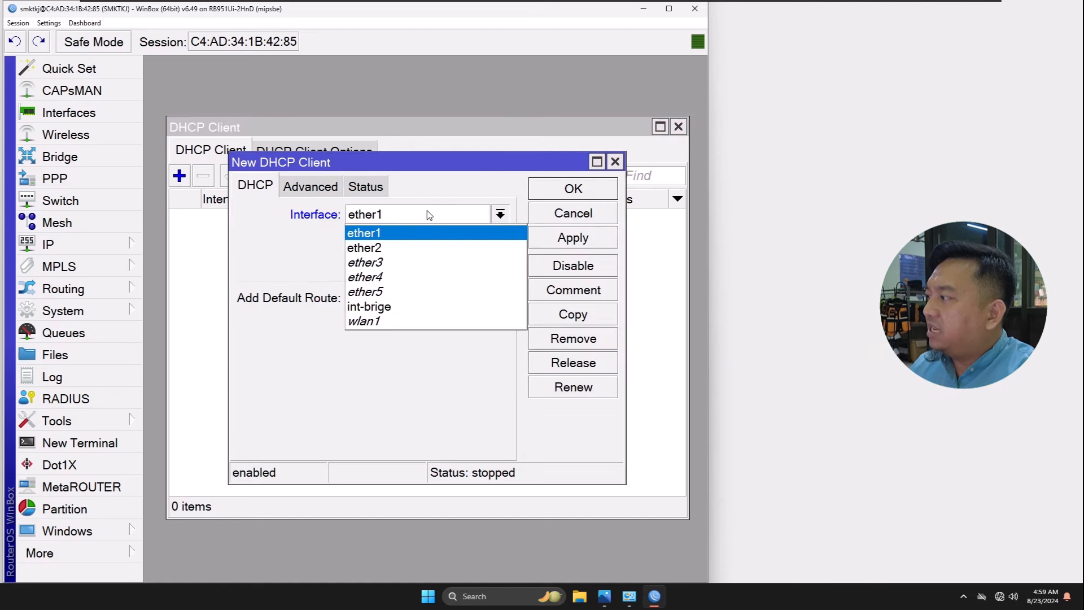
left_click(426, 306)
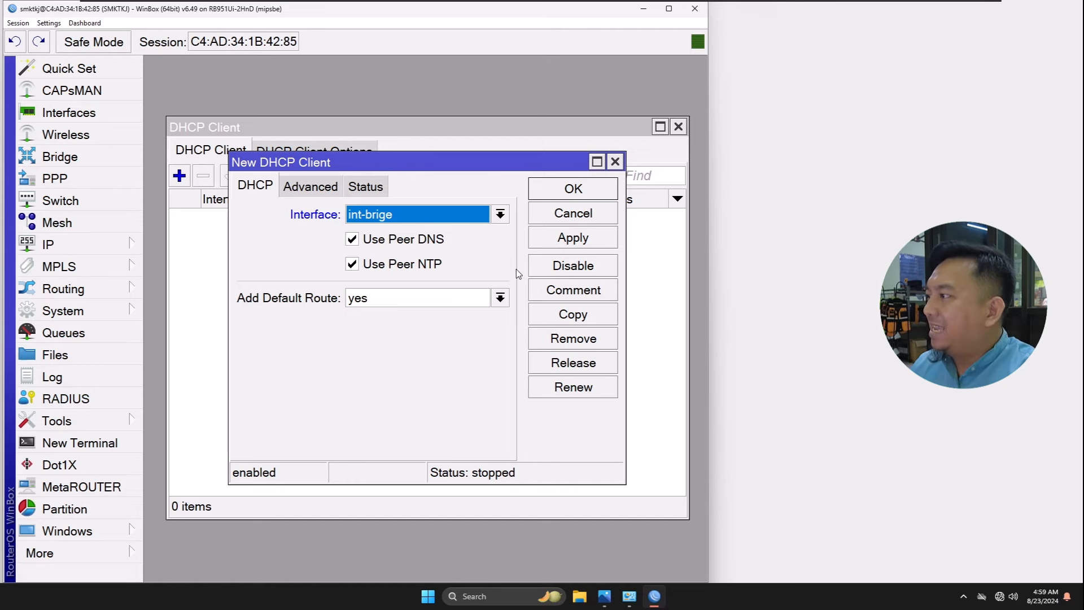
left_click(575, 240)
left_click(574, 190)
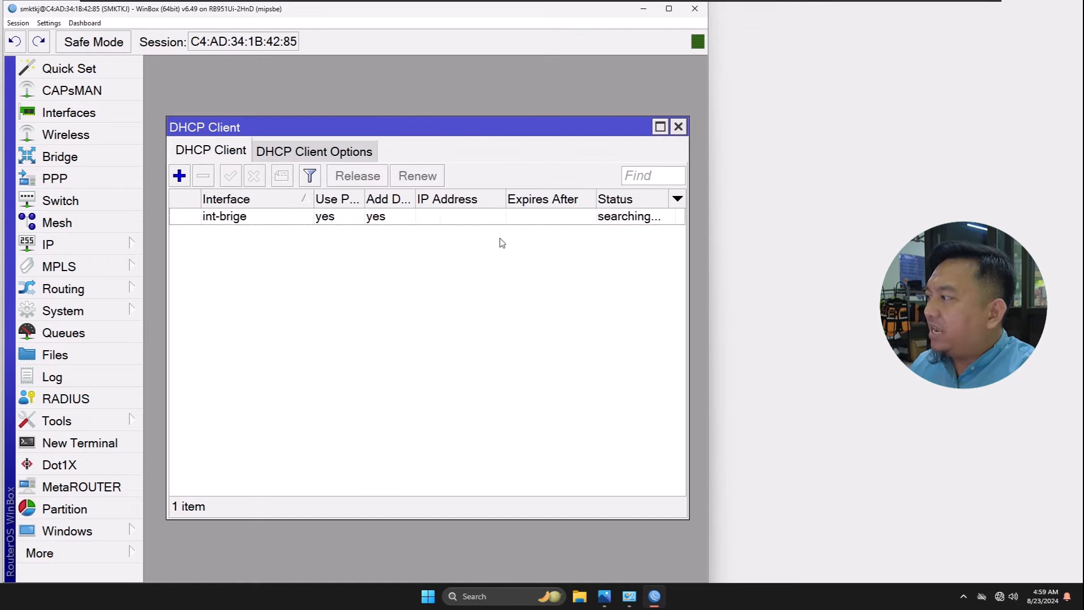
Adjust the DHCP client column widths to read the full IP address leased to int-brige, and close the list
left_click(352, 219)
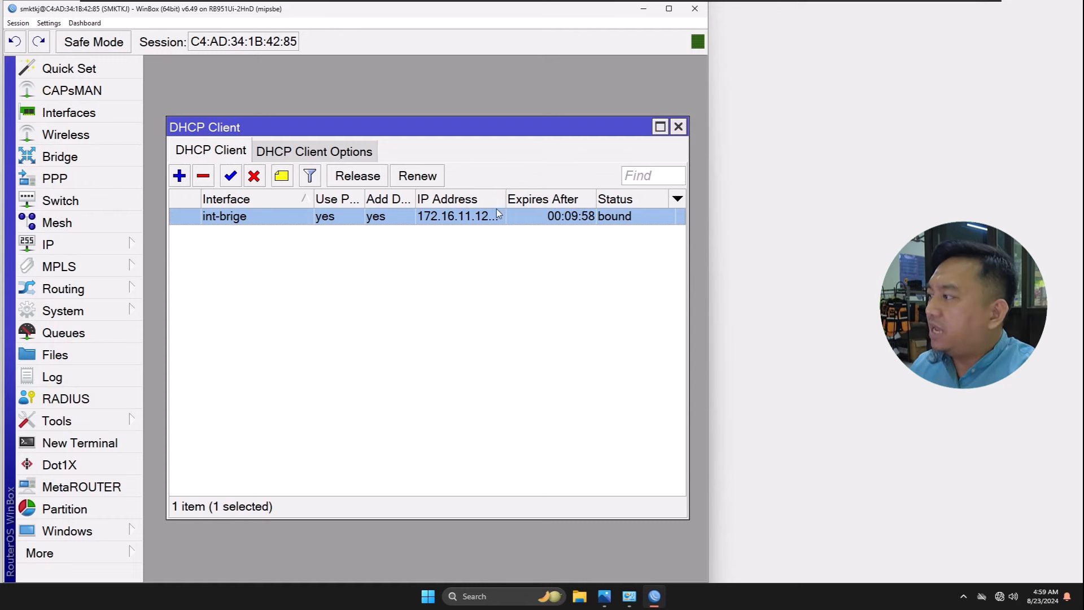
left_click_drag(506, 199, 520, 198)
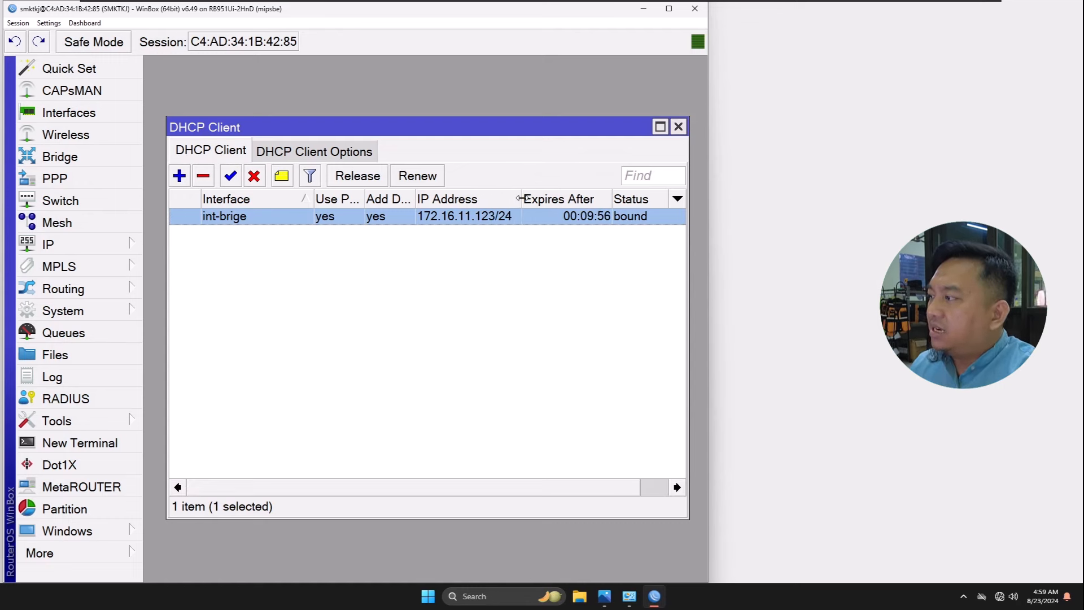
left_click_drag(614, 199, 600, 198)
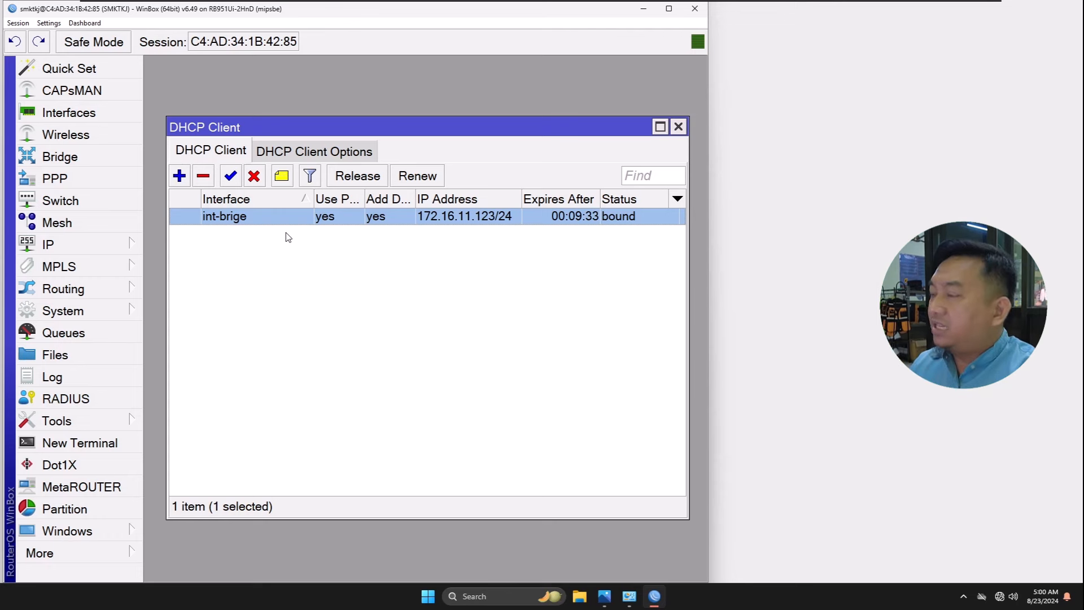
left_click(678, 126)
Check the router's IP address list for the dynamic address on int-brige, widening the address column to read it fully
left_click(108, 245)
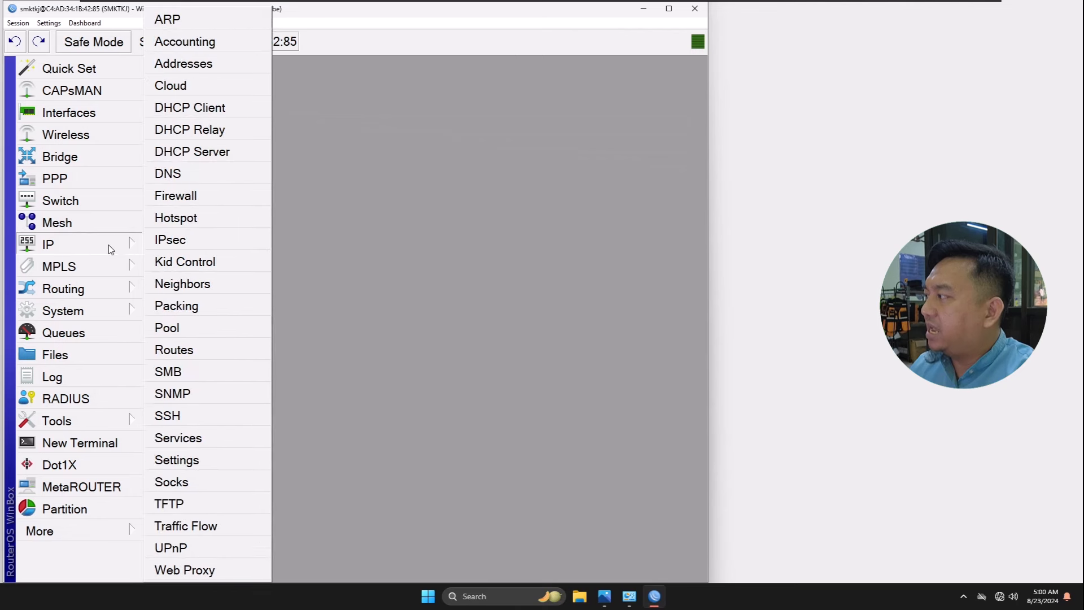
left_click(215, 66)
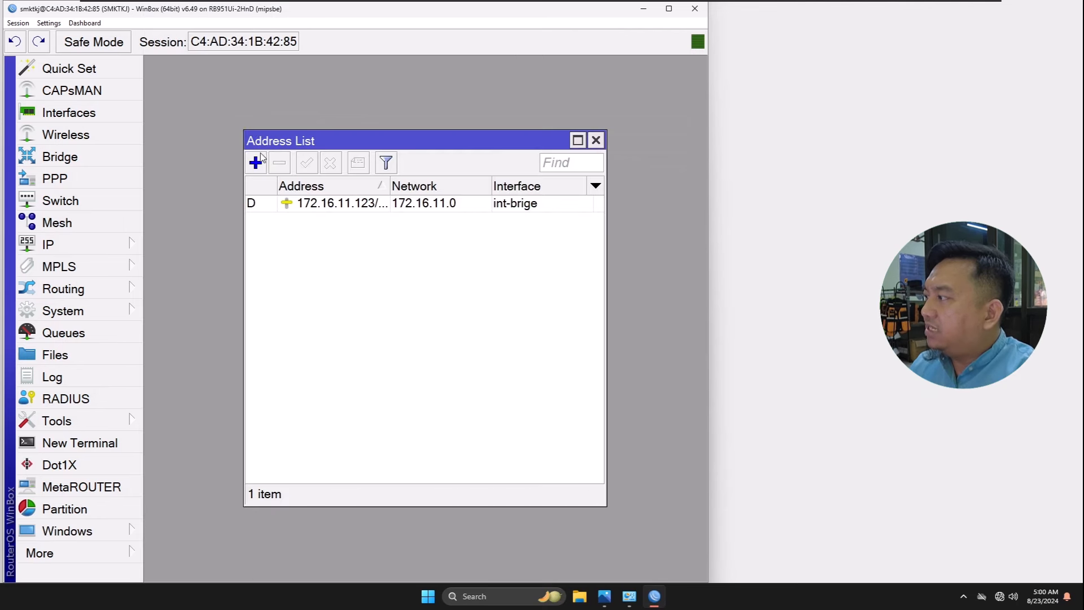
double_click(390, 189)
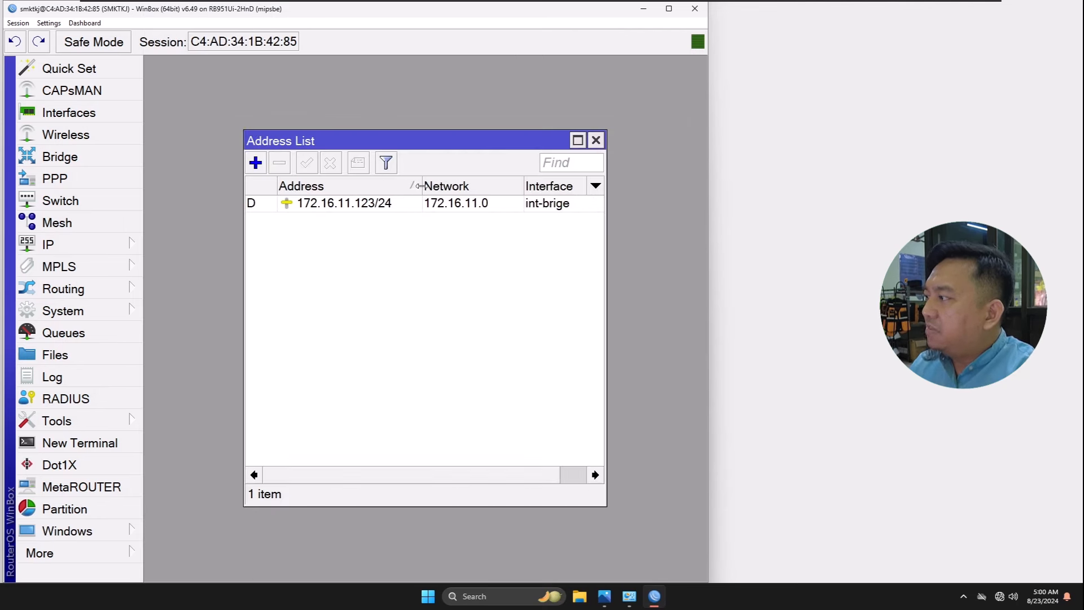
left_click(358, 206)
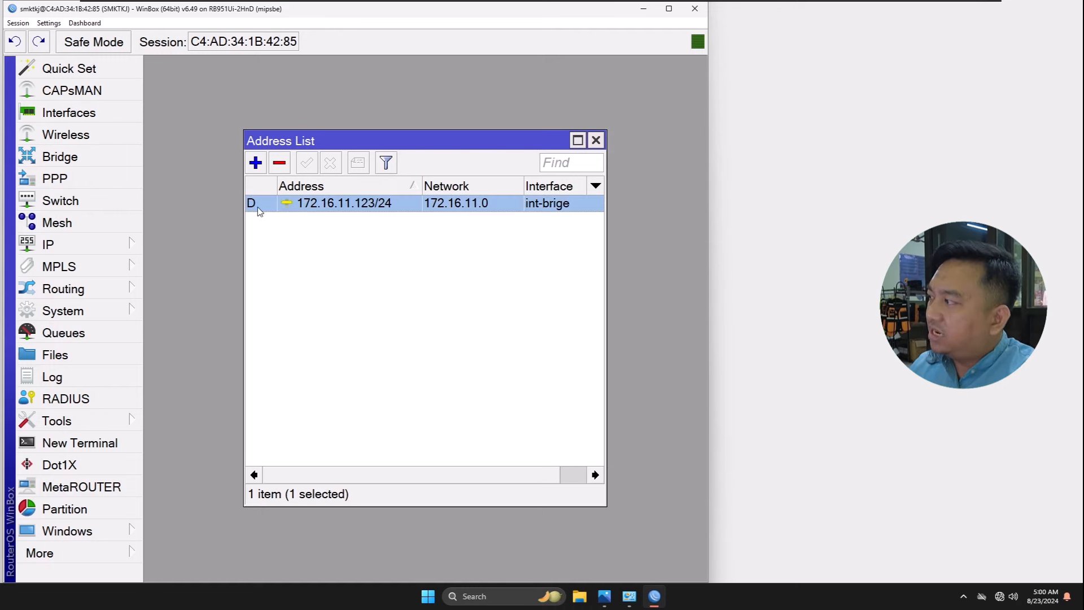
mouse_move(256, 205)
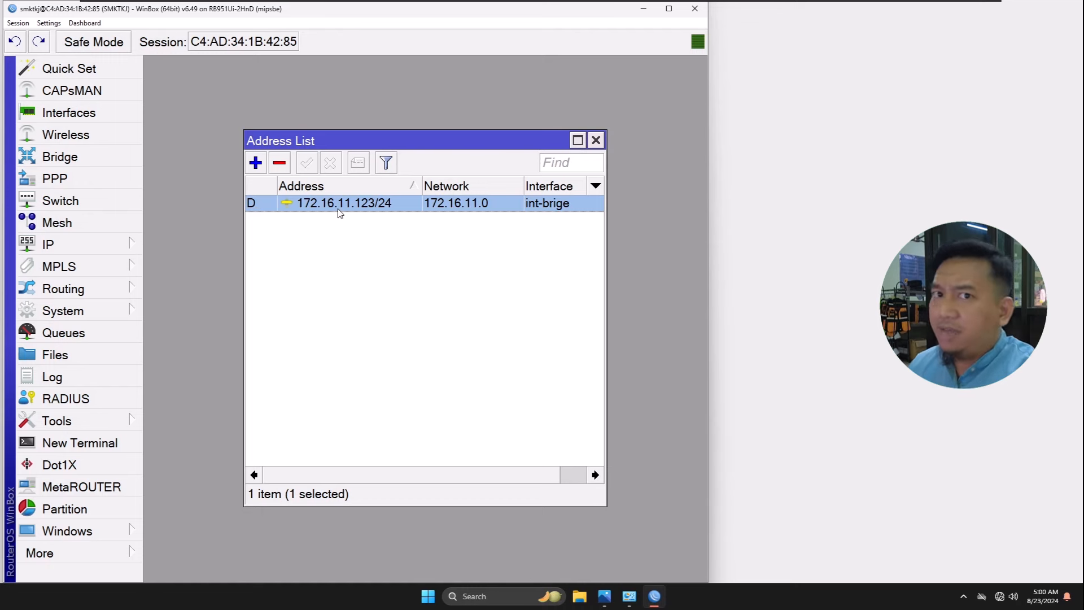
mouse_move(338, 209)
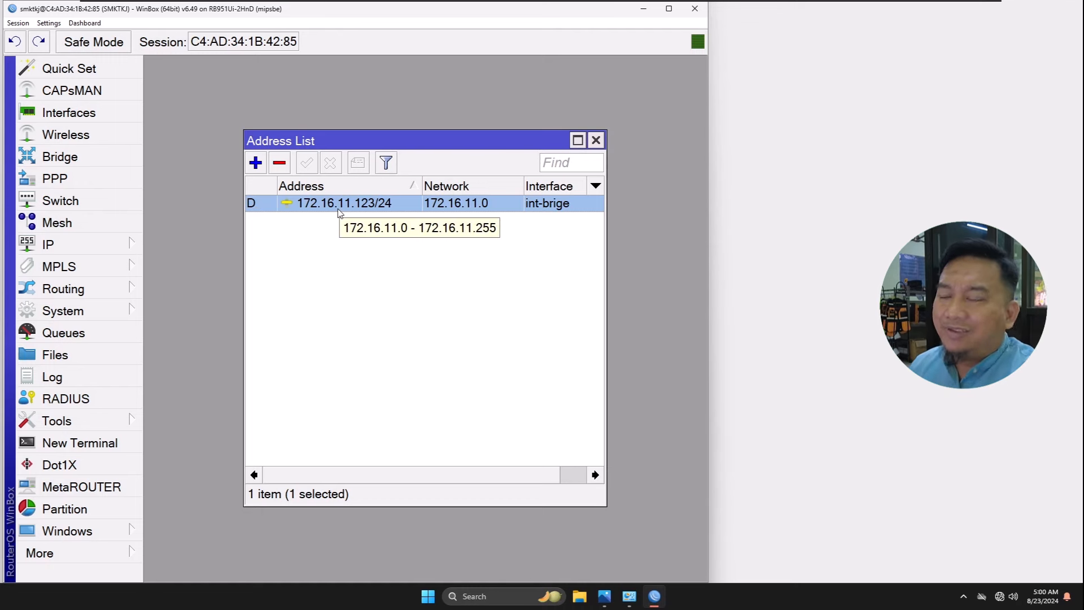
left_click(595, 140)
Review the dynamic servers in the router's DNS settings without changing anything
left_click(124, 244)
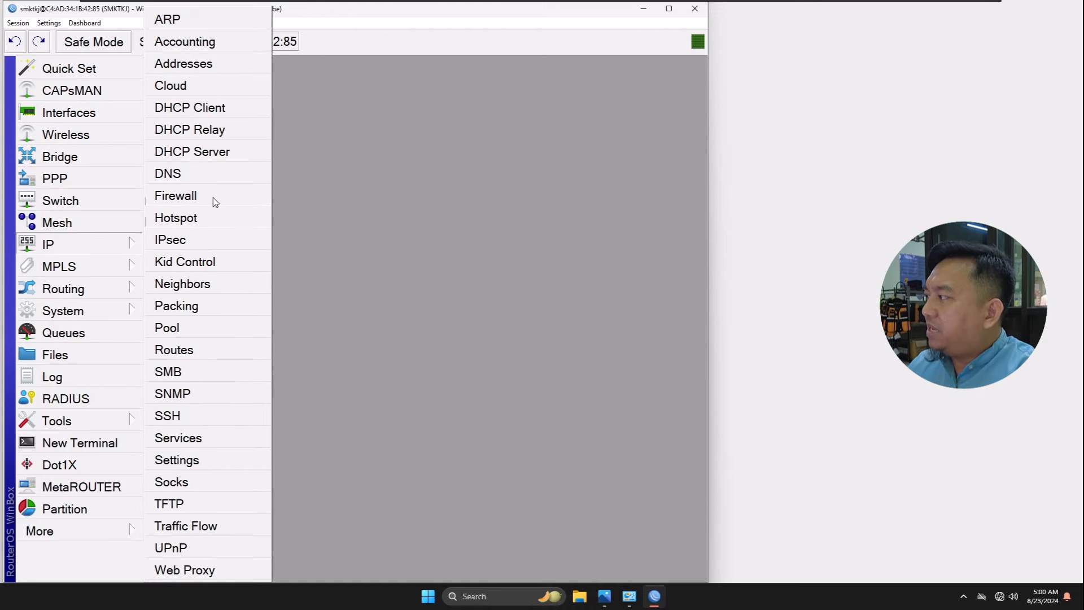
left_click(212, 177)
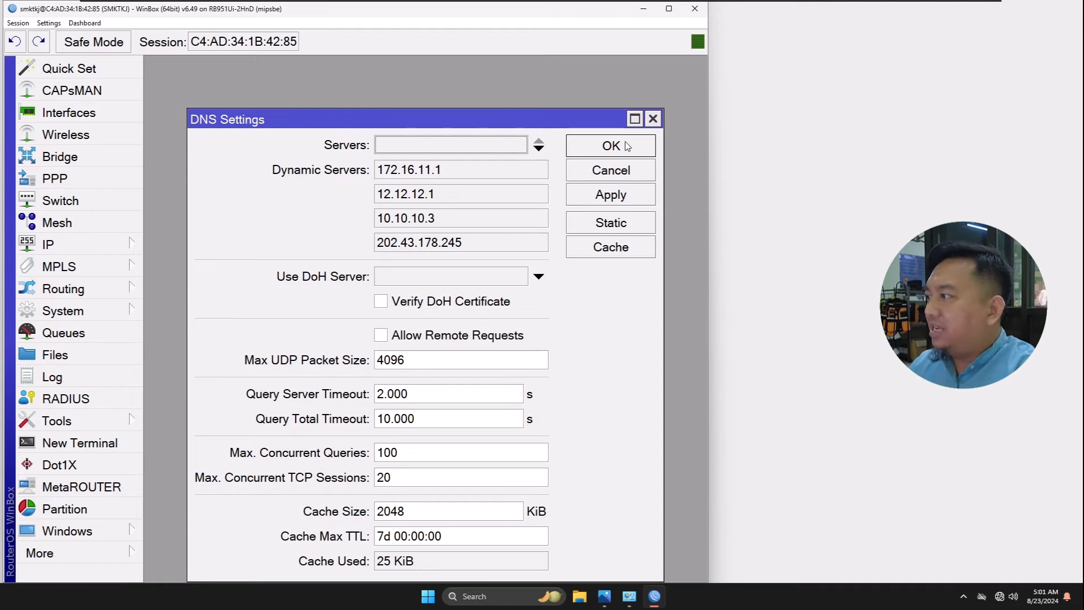
left_click(613, 148)
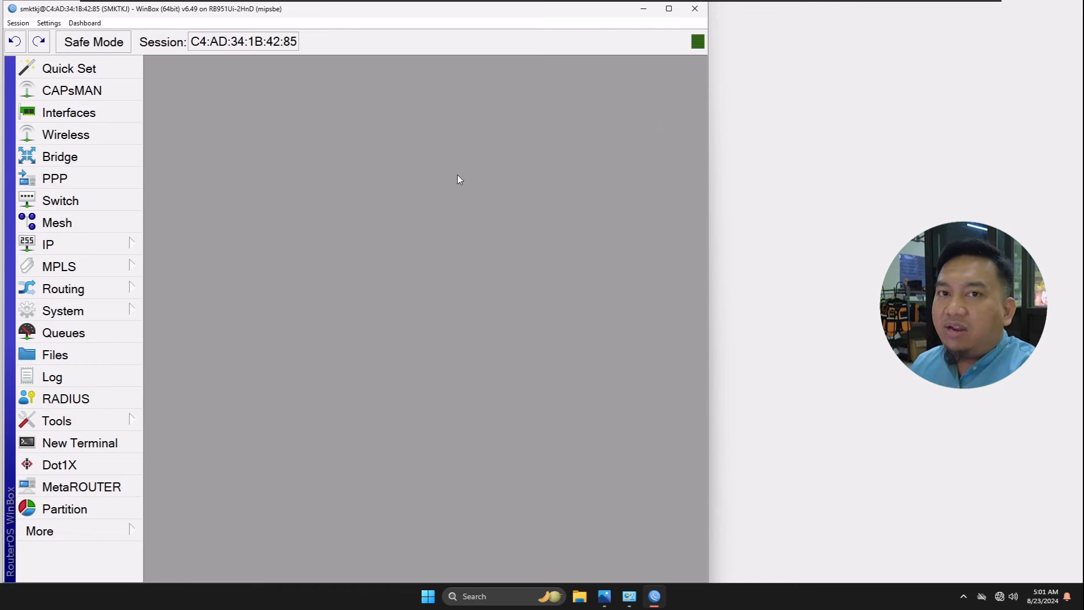
Inspect the default route's gateway and flags in the IP route list, and close the list
left_click(110, 248)
left_click(214, 352)
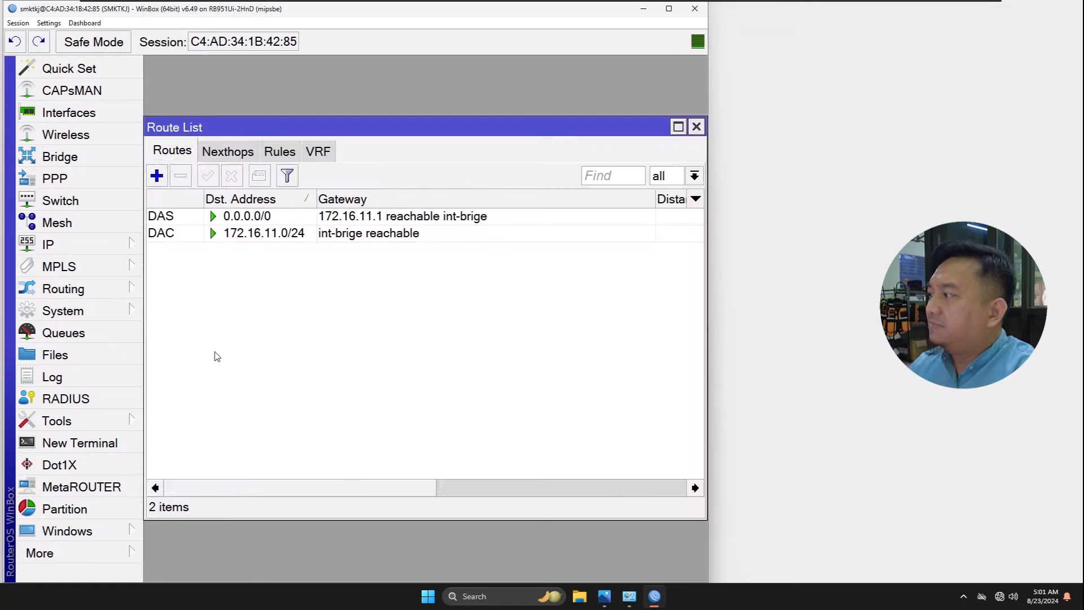
left_click(342, 217)
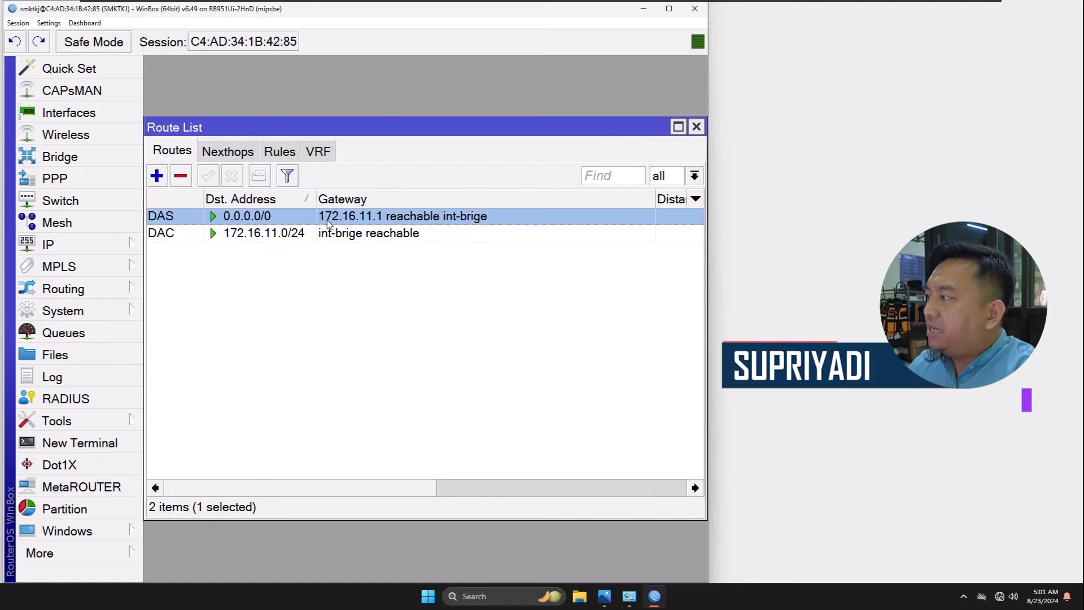
mouse_move(172, 221)
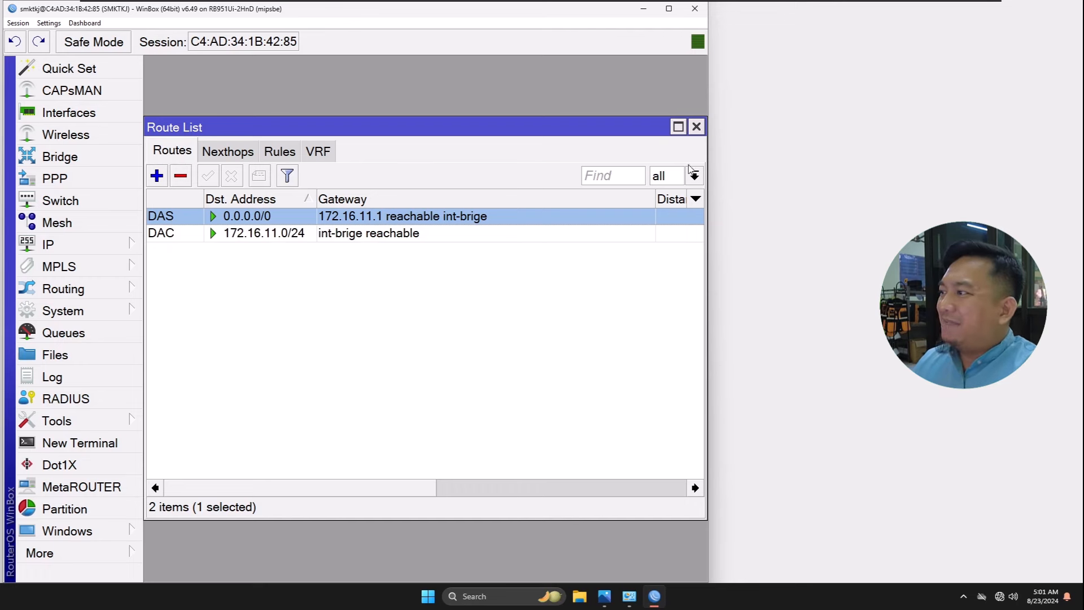
left_click(696, 127)
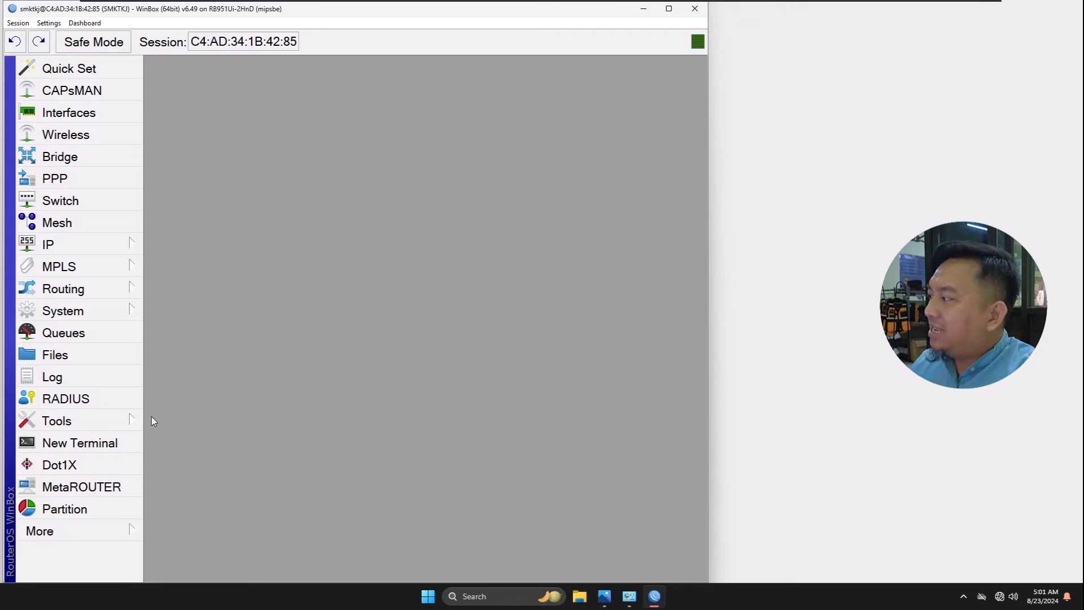
Ping google.com from a new router terminal to test internet access, and close the terminal
left_click(101, 443)
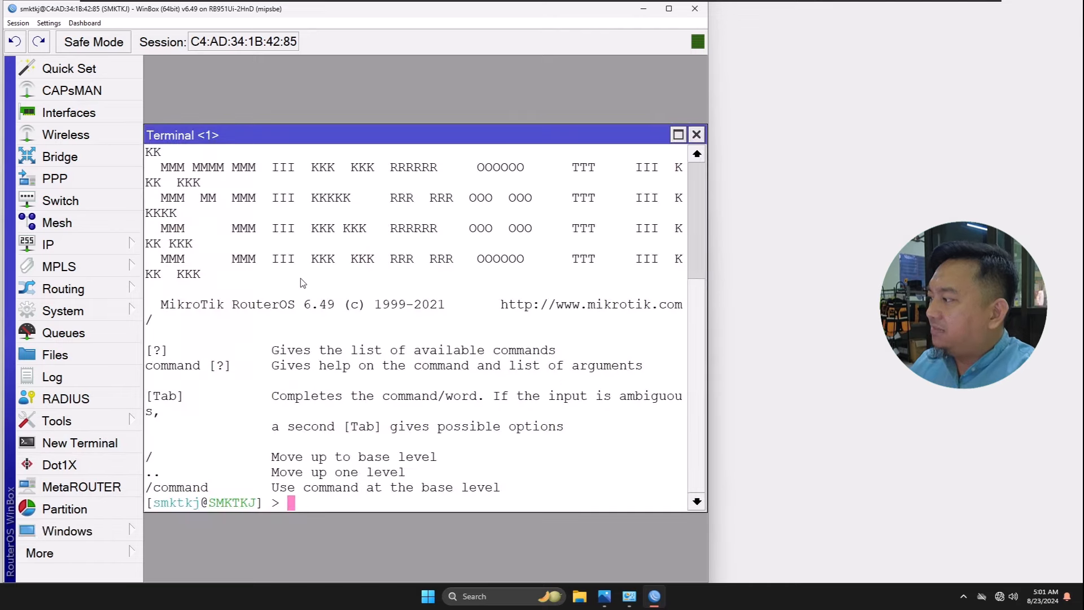
left_click_drag(312, 142, 325, 87)
left_click_drag(338, 449, 361, 339)
type("pin")
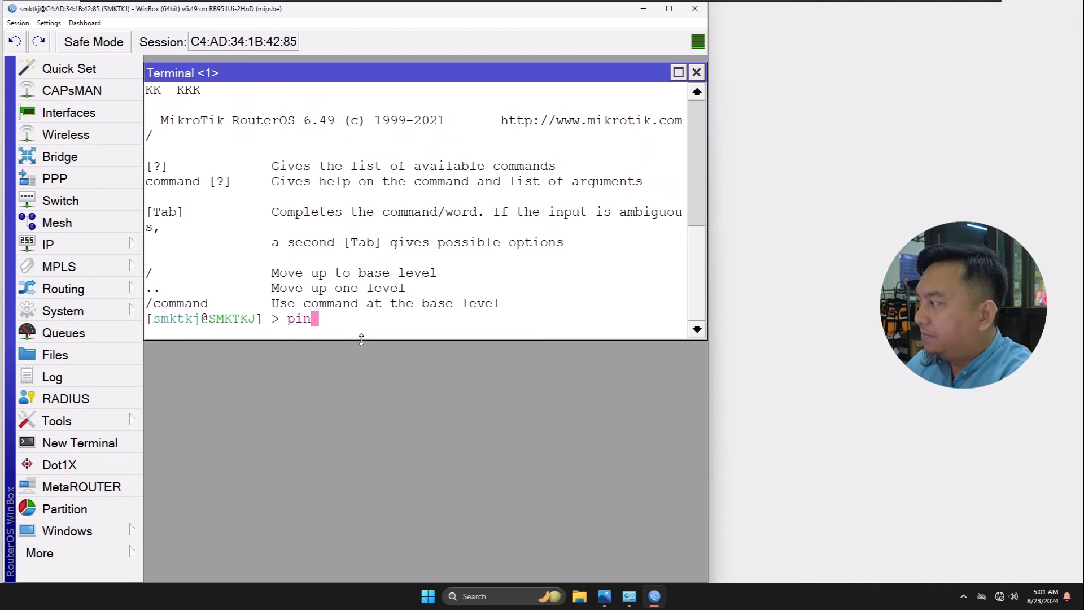
type("g google")
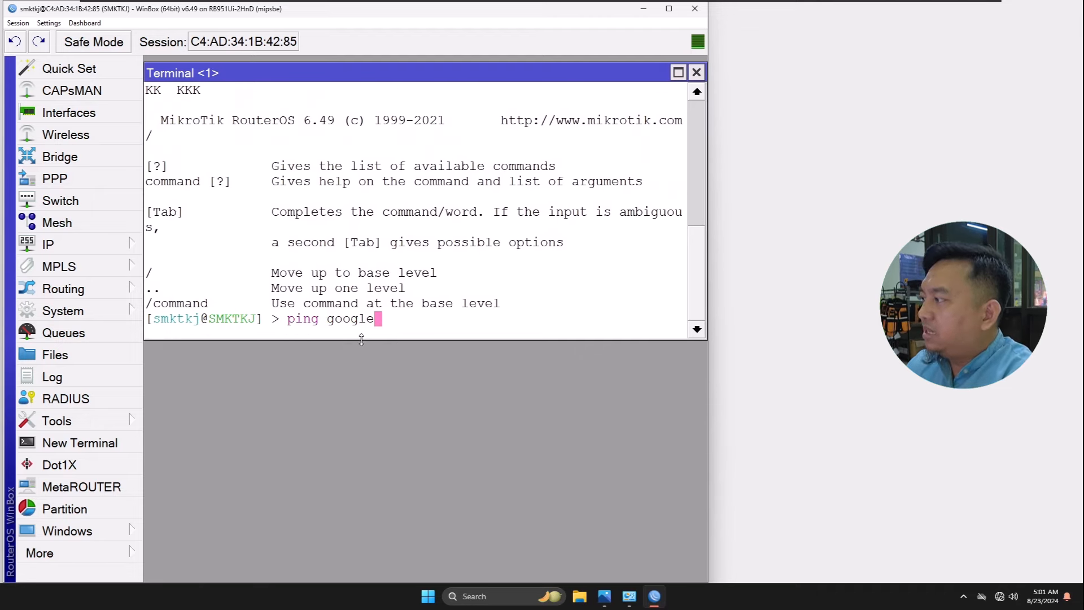
type(".com")
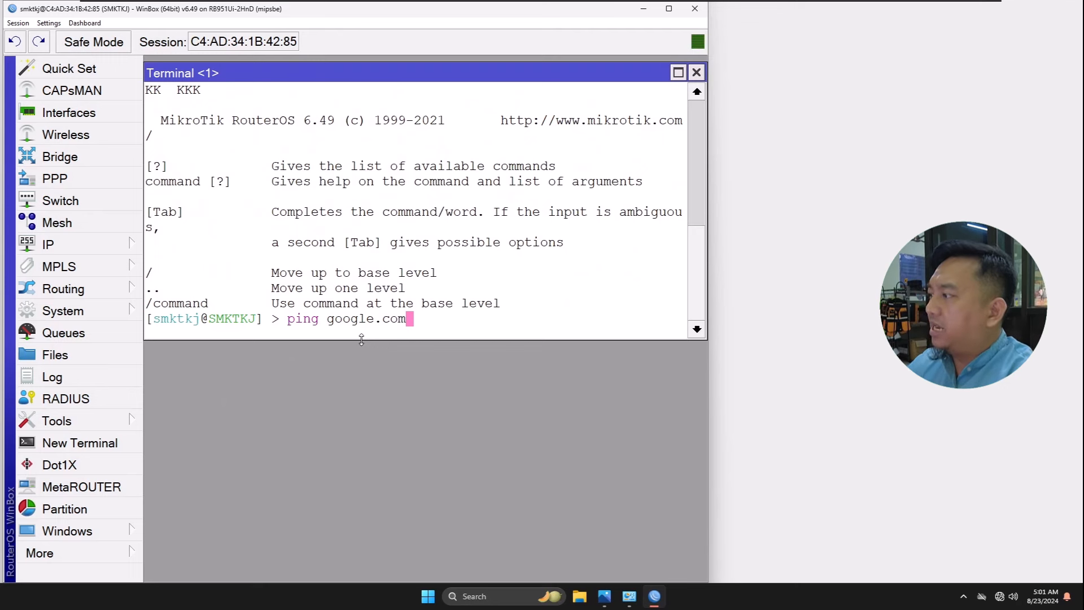
key("Return")
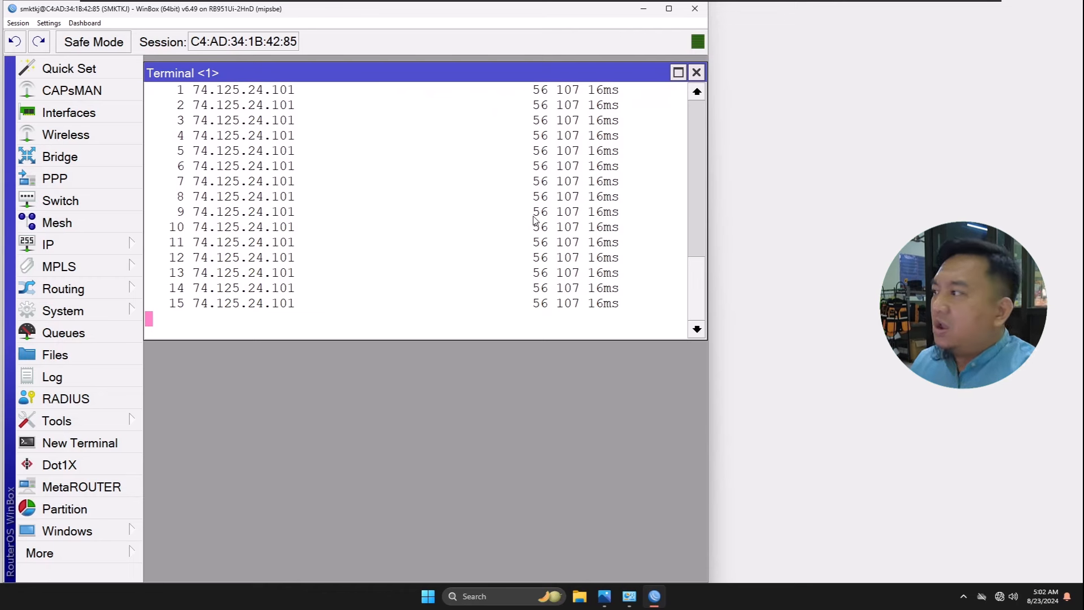
left_click(696, 72)
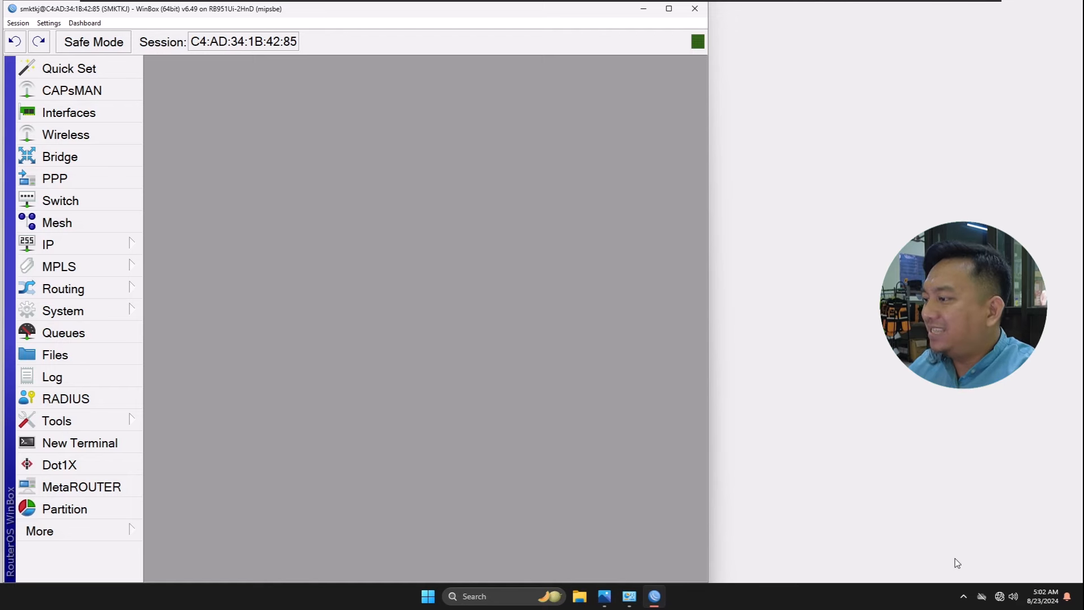
Minimize WinBox, switch to the Windows Network Connections window and open the Ethernet adapter's properties
mouse_move(996, 592)
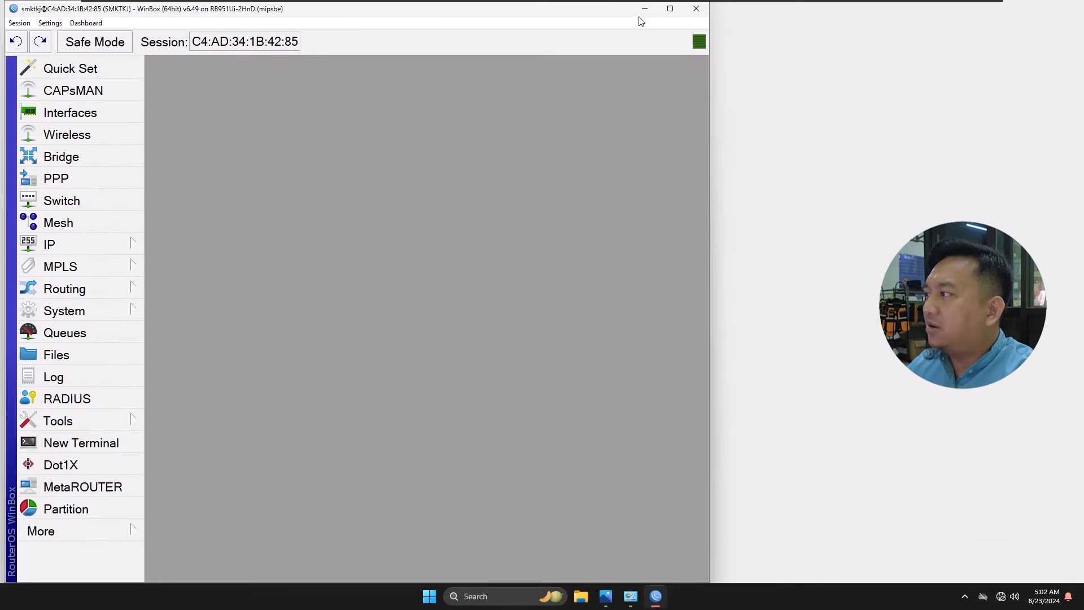
left_click(644, 9)
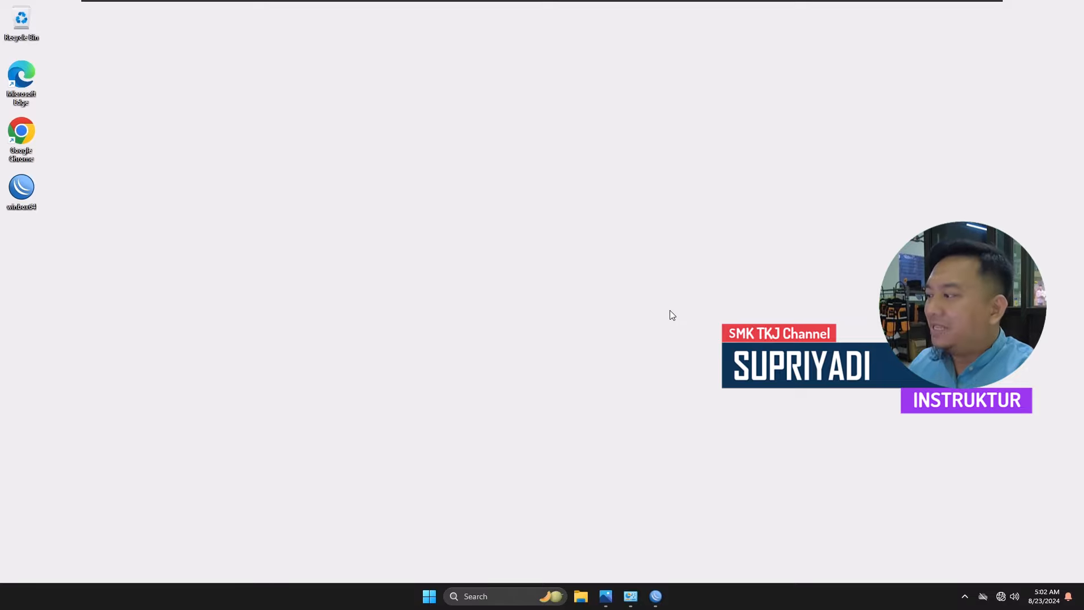
mouse_move(631, 602)
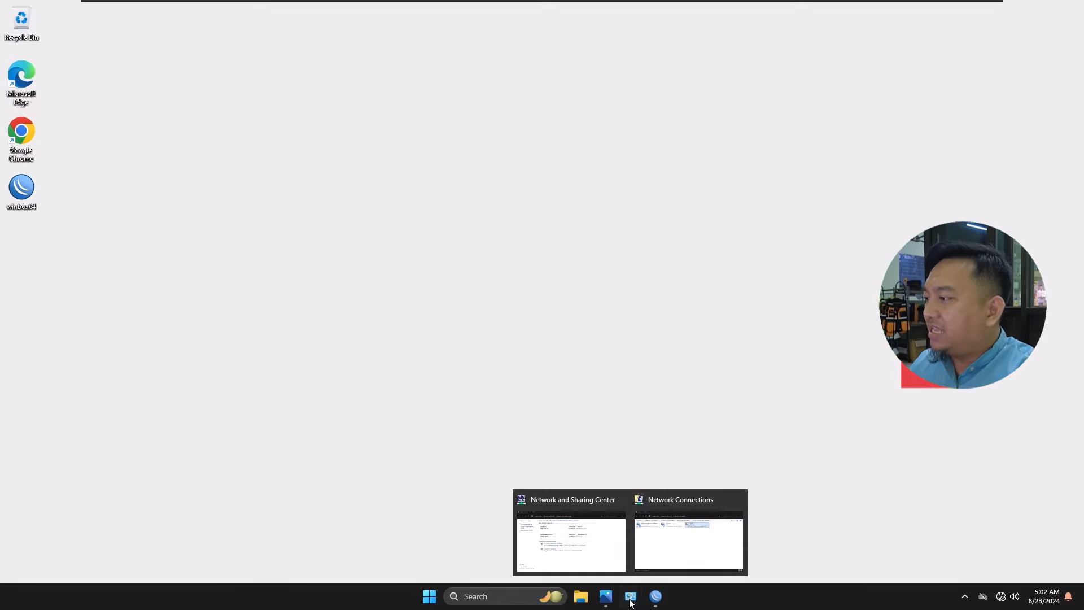
left_click(690, 542)
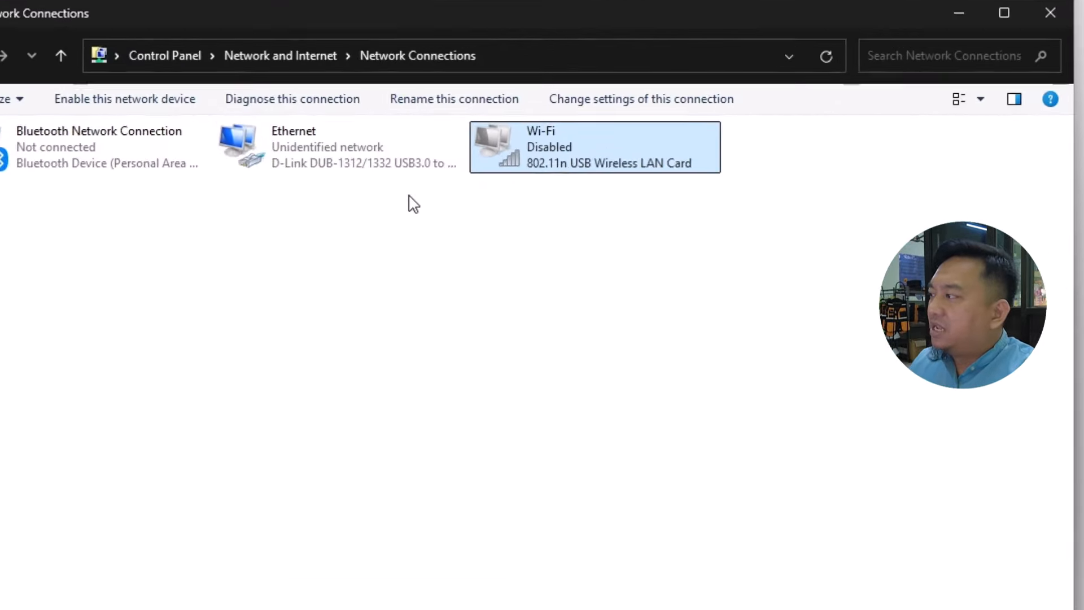
left_click(444, 212)
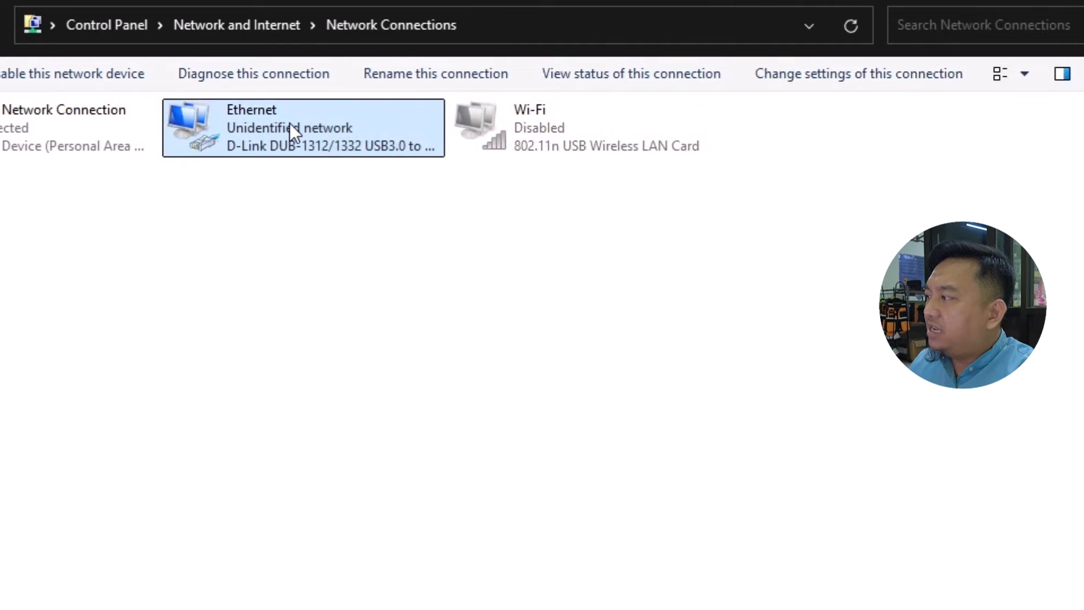
double_click(289, 125)
left_click(324, 483)
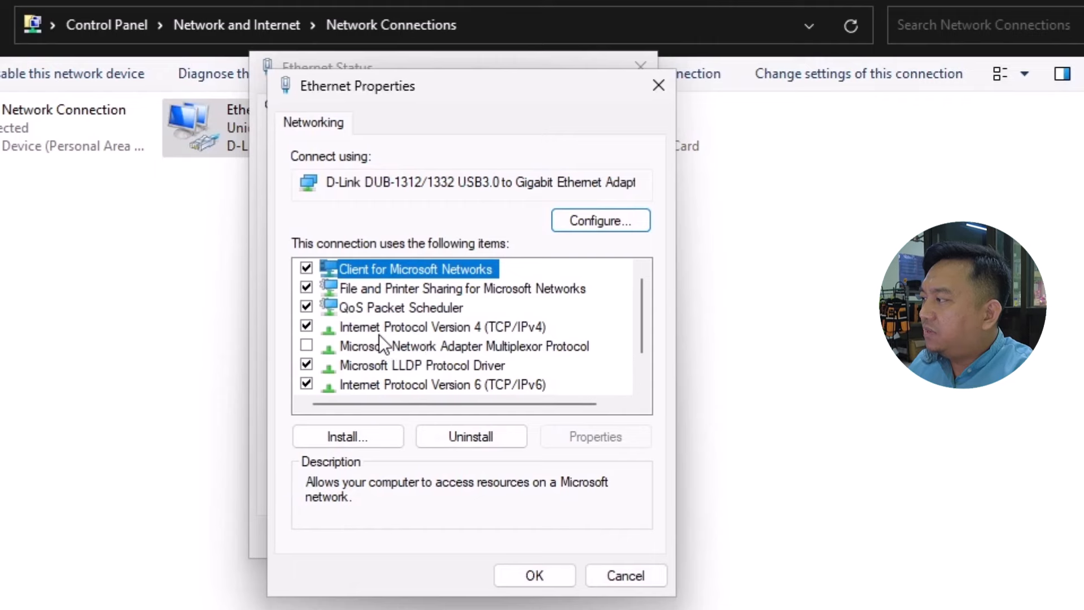
Set the Ethernet adapter's IPv4 settings to obtain the IP address and DNS server automatically, and close its dialogs
left_click(425, 329)
left_click(594, 436)
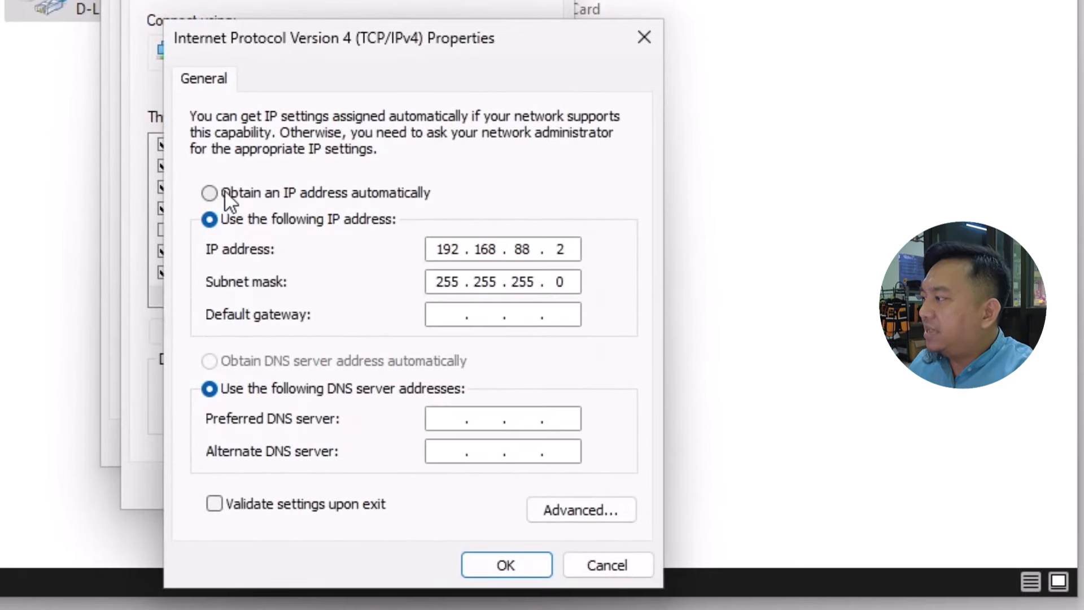
left_click(233, 194)
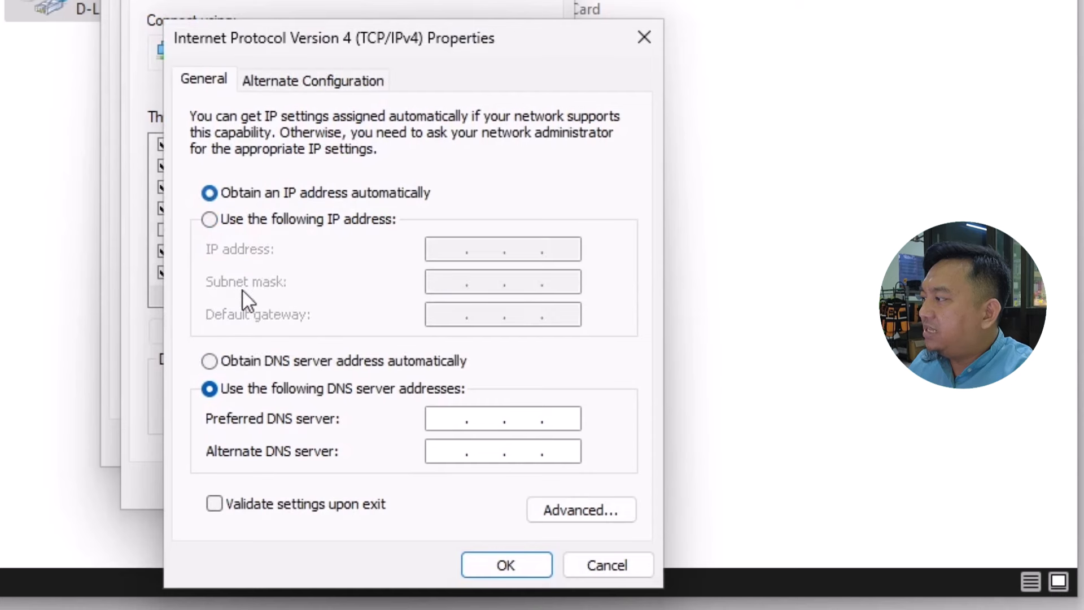
left_click(269, 362)
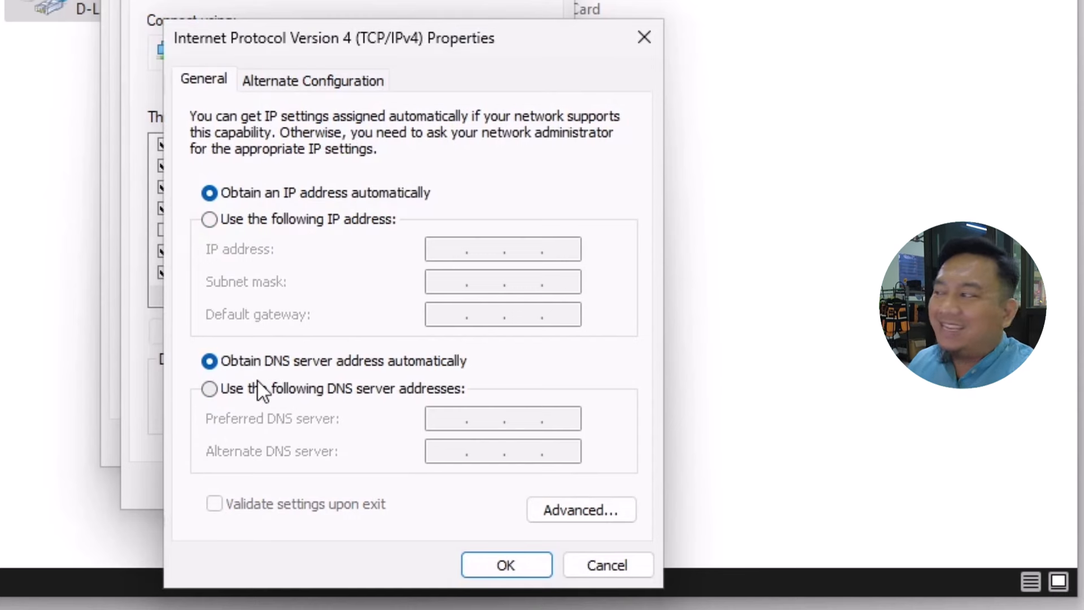
left_click(515, 572)
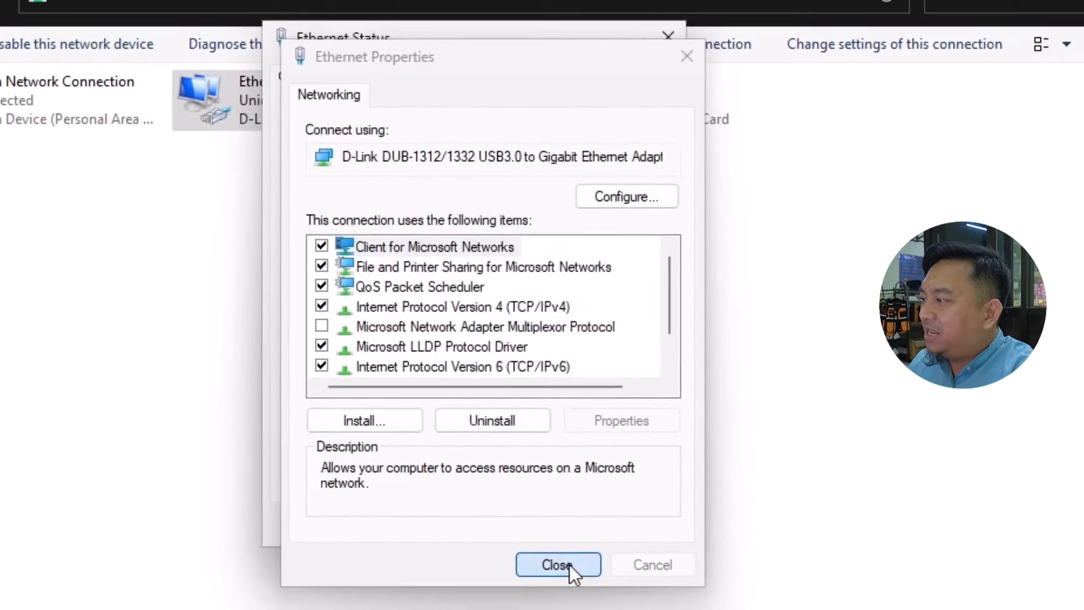
left_click(480, 520)
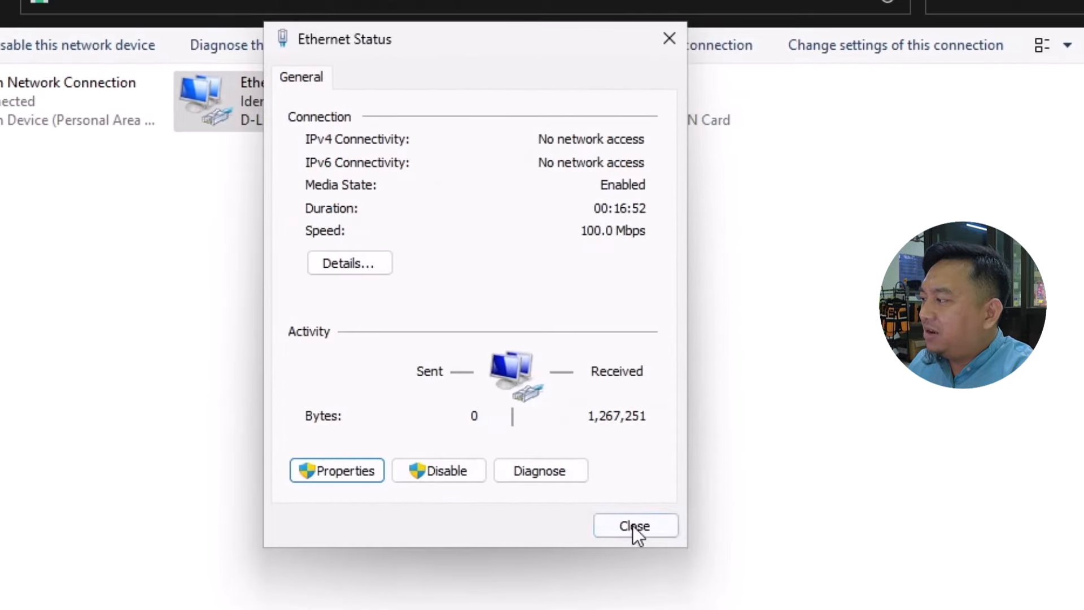
left_click(559, 481)
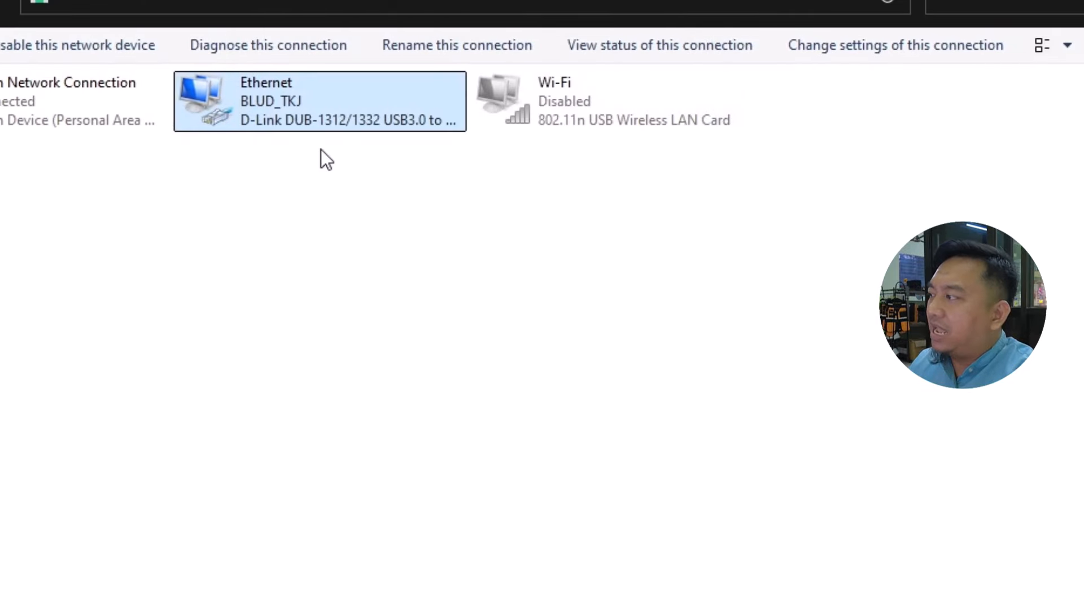
Inspect the Ethernet adapter's connection details, highlighting its IPv4 address
double_click(276, 94)
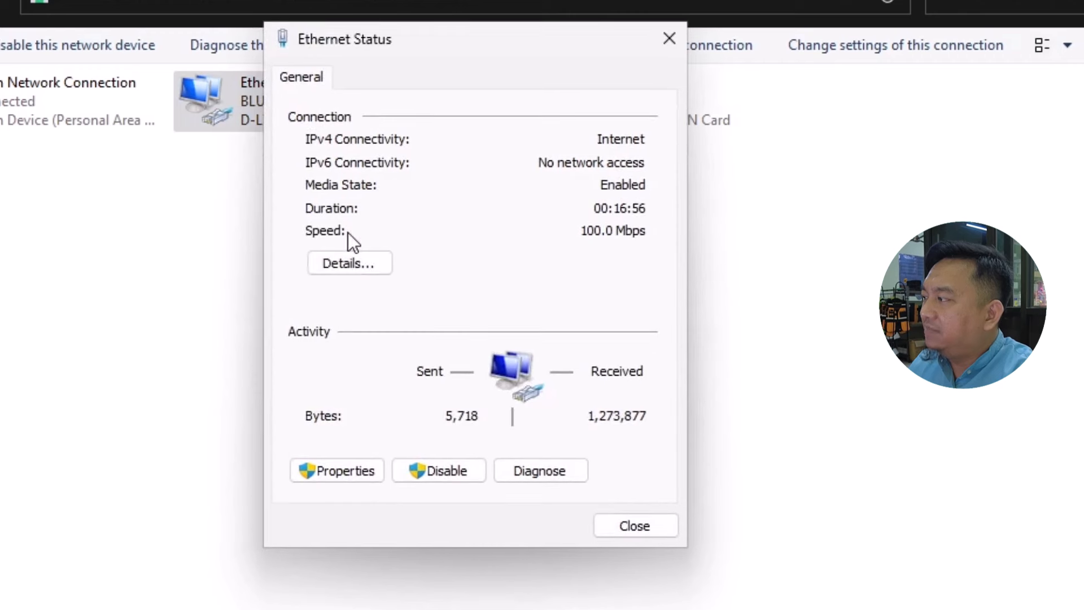
left_click(352, 267)
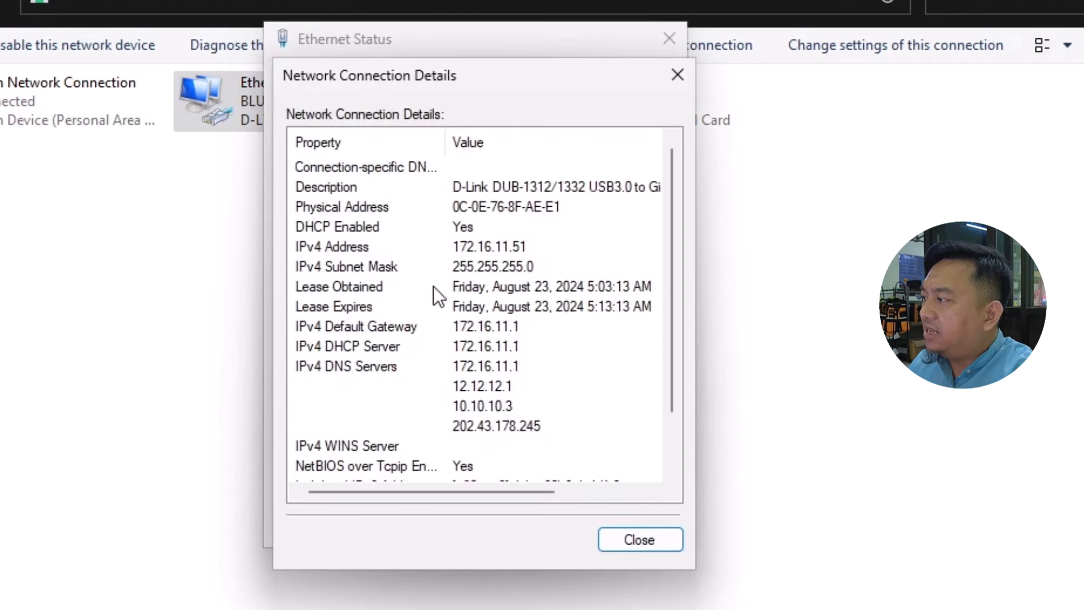
left_click(489, 248)
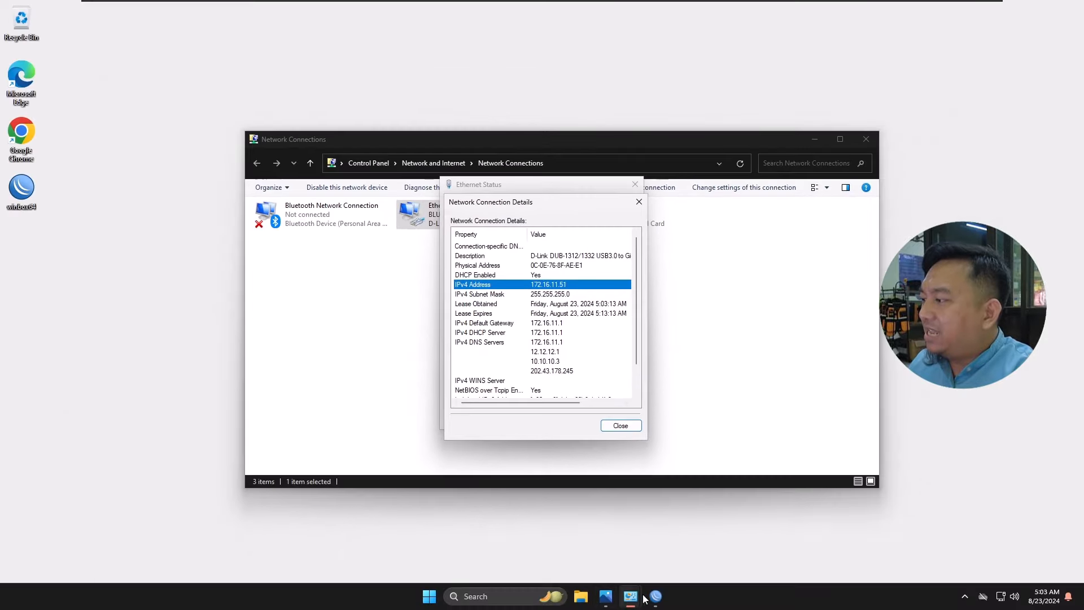
Switch to WinBox and check the int-brige address in the router's IP address list, closing the list after comparing
left_click(656, 602)
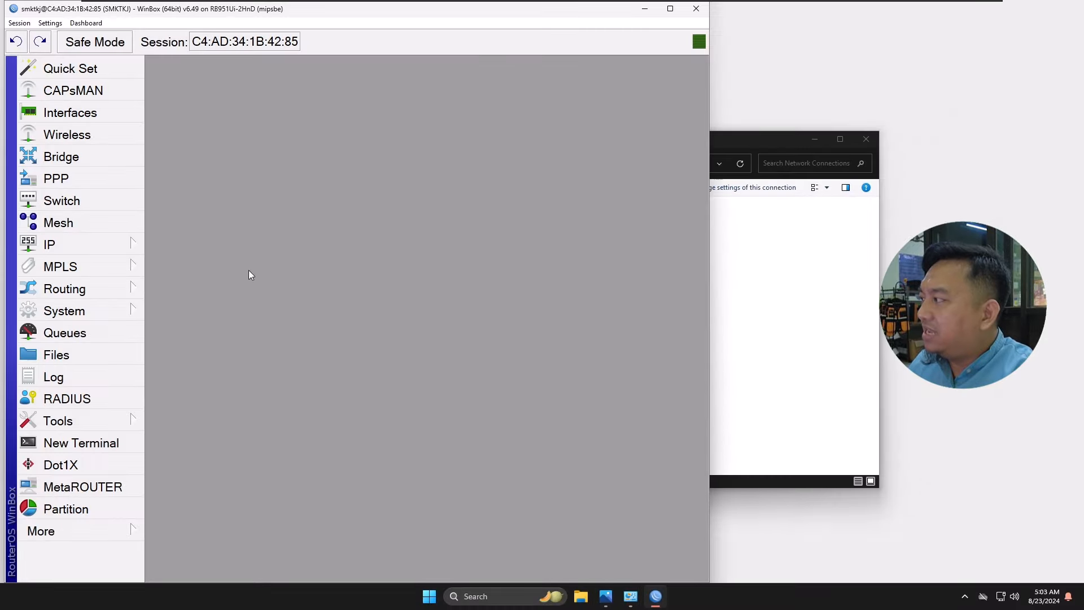
left_click(100, 246)
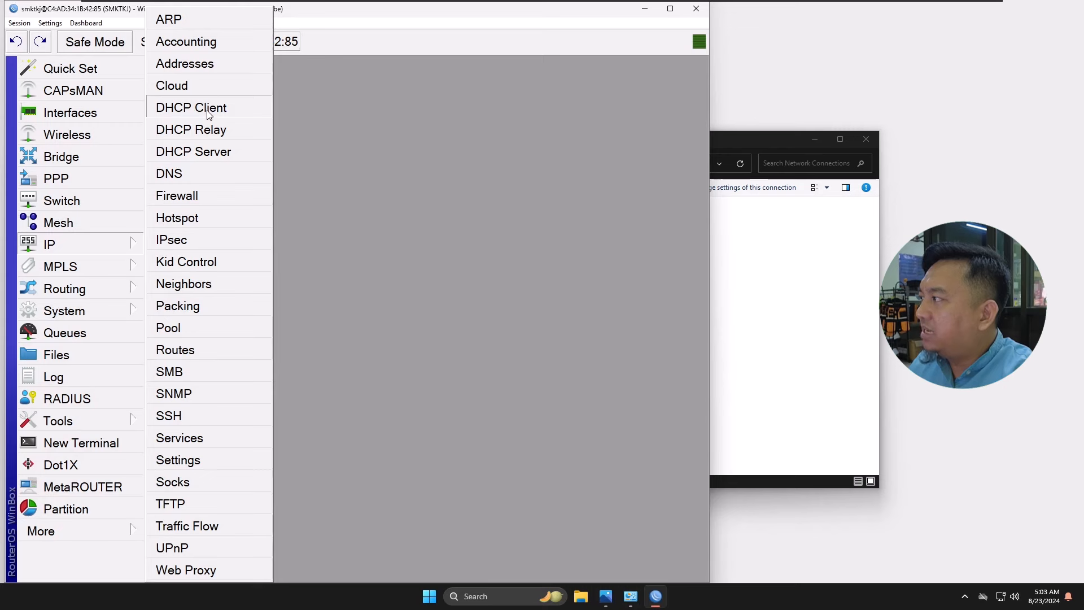
left_click(209, 64)
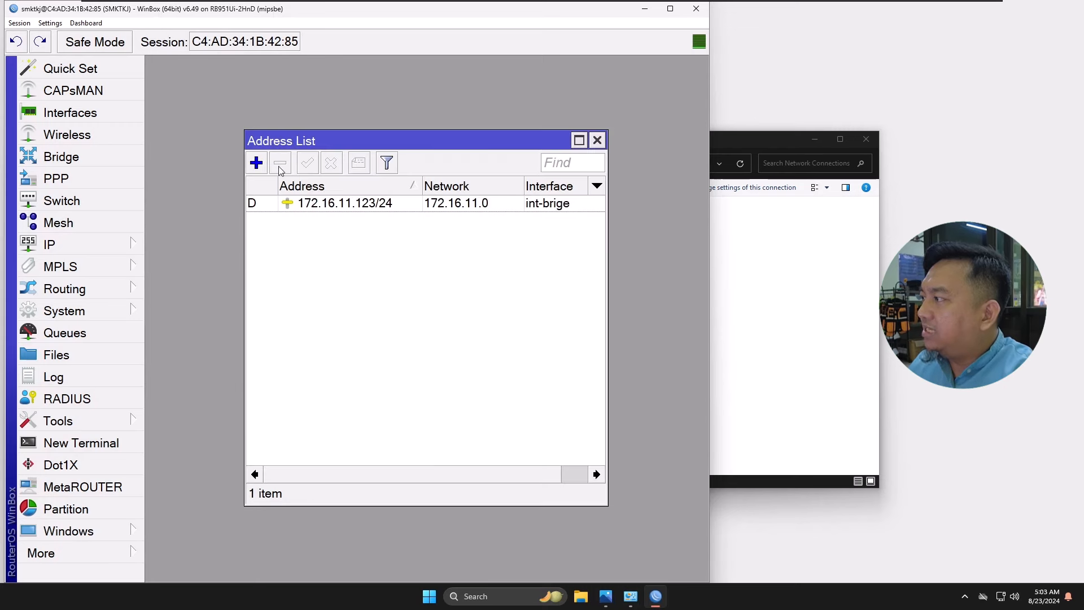
left_click(310, 210)
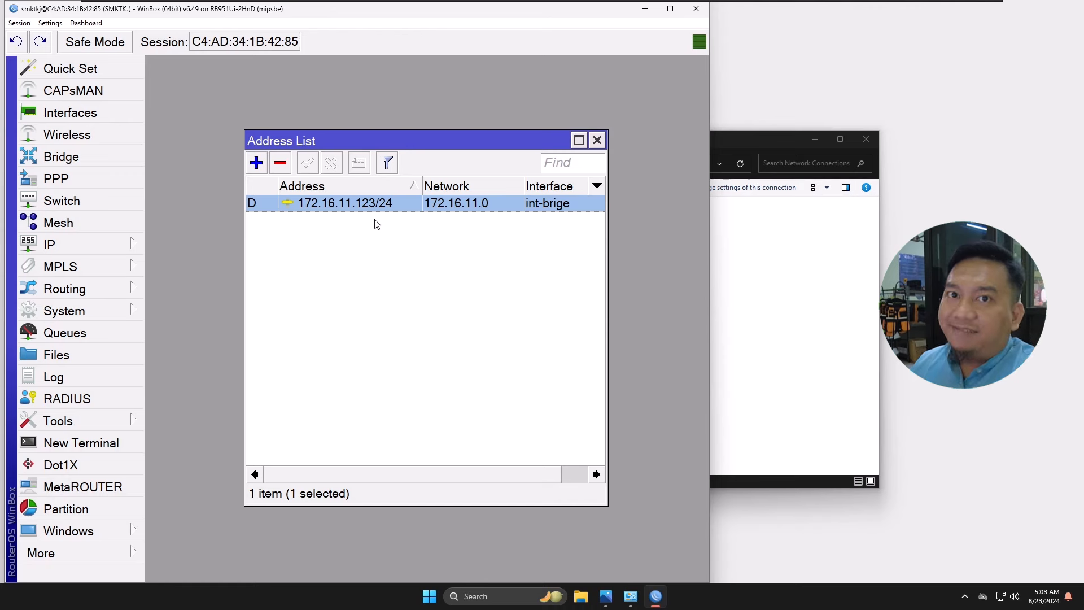
left_click(597, 140)
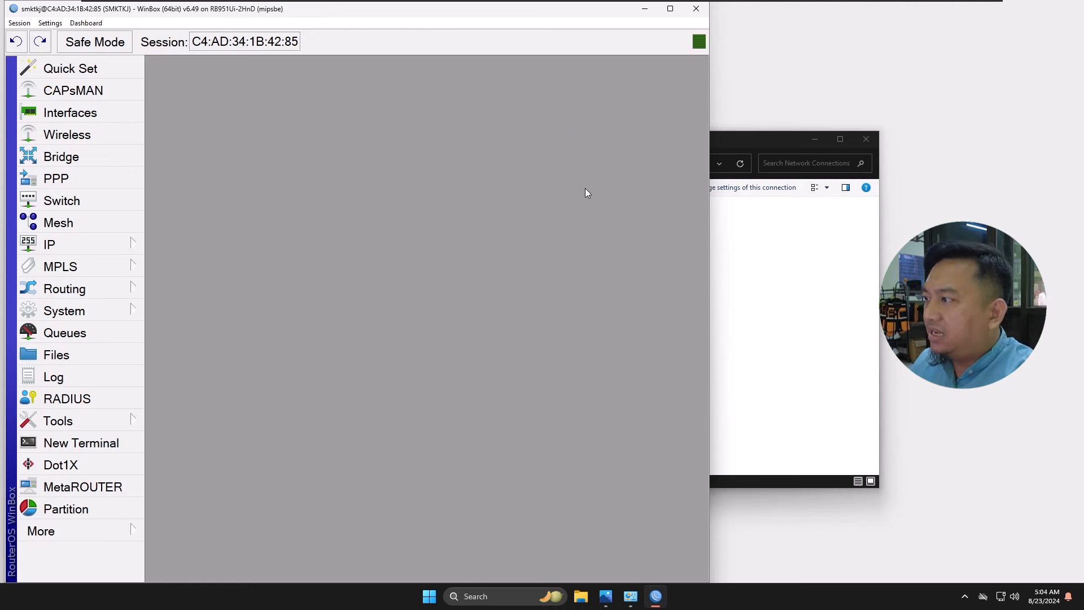
Close the Network Connections window, minimize WinBox, and close the Ethernet details and status dialogs
left_click(867, 144)
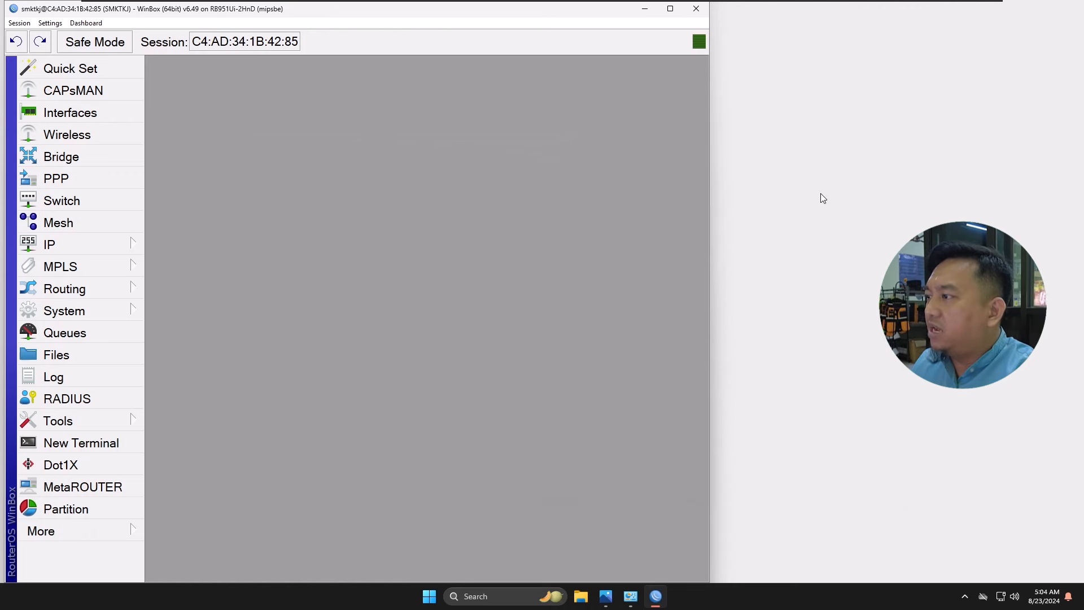
left_click(839, 230)
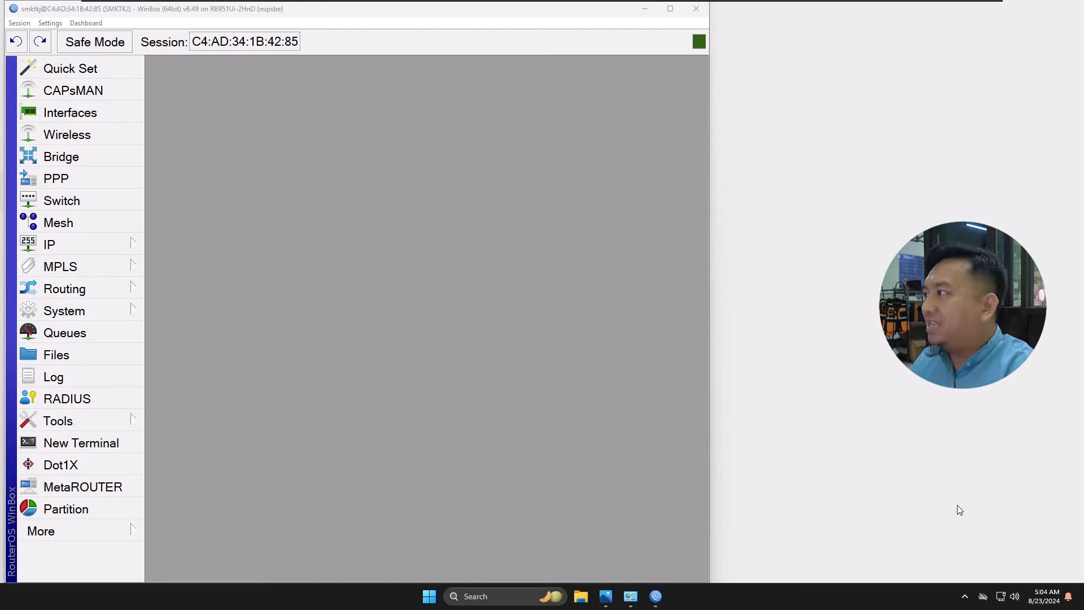
left_click(645, 9)
left_click(620, 426)
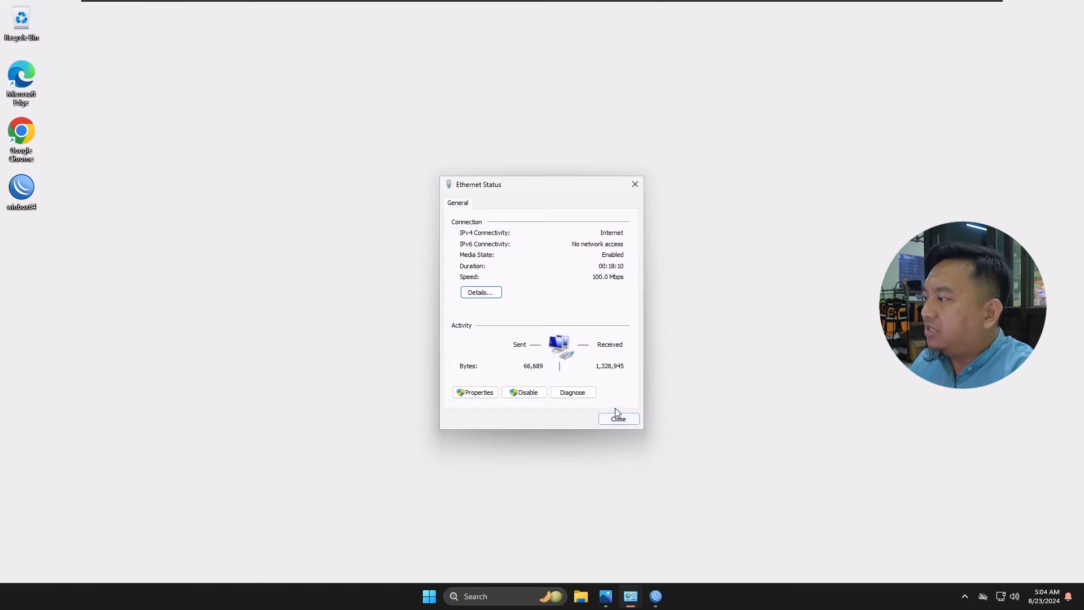
left_click(619, 416)
Open a Windows Command Prompt and move its window toward the middle of the desktop
left_click(429, 596)
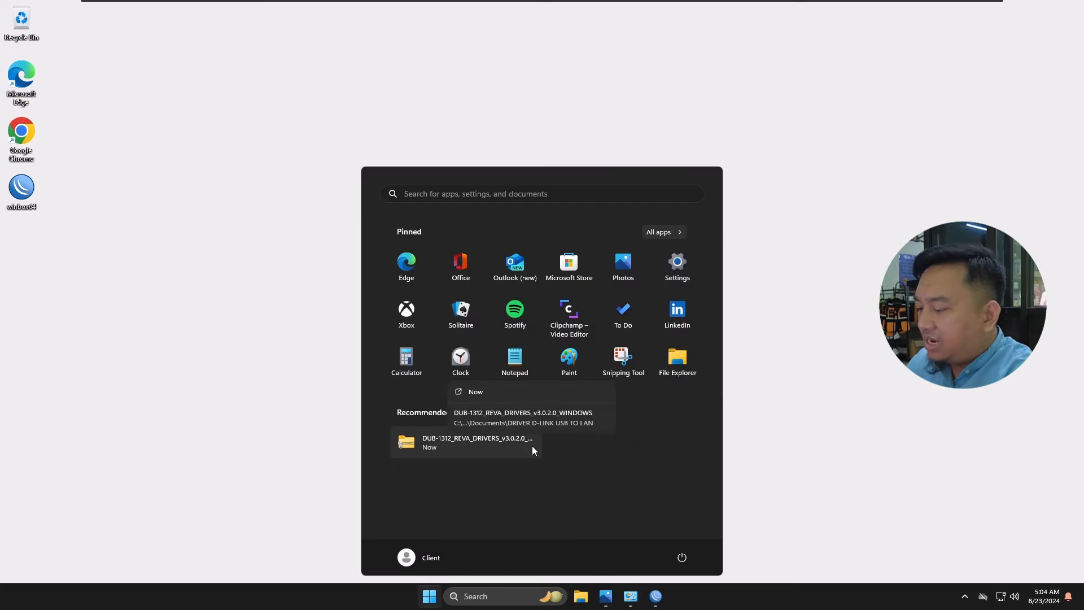
type("cmd")
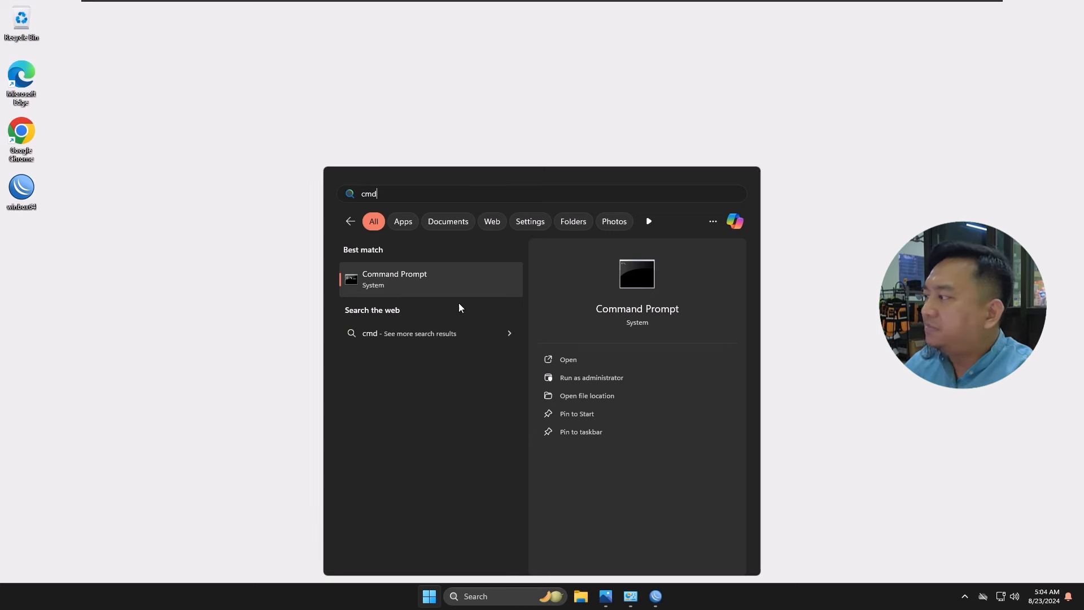
left_click(429, 281)
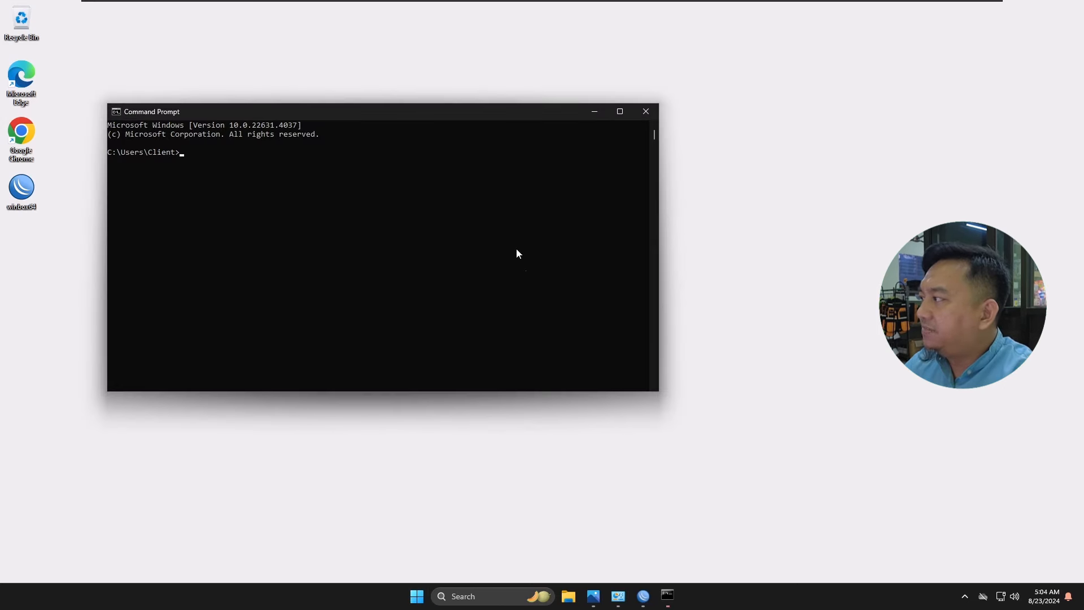
left_click_drag(398, 121, 517, 152)
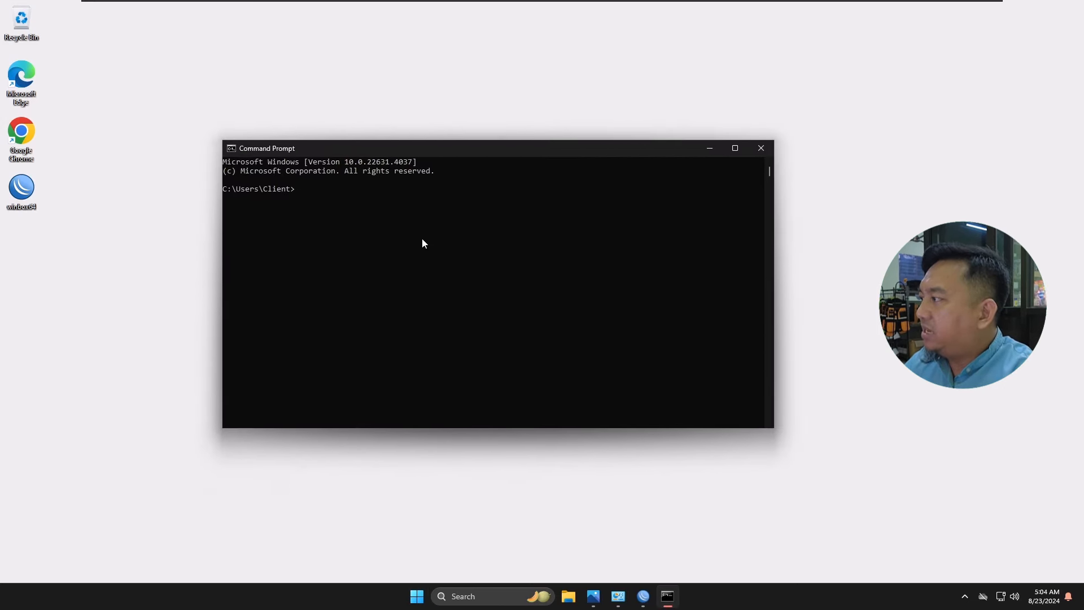
Set the Command Prompt font size to 36 and reposition the enlarged window so its contents fit on the desktop
right_click(455, 155)
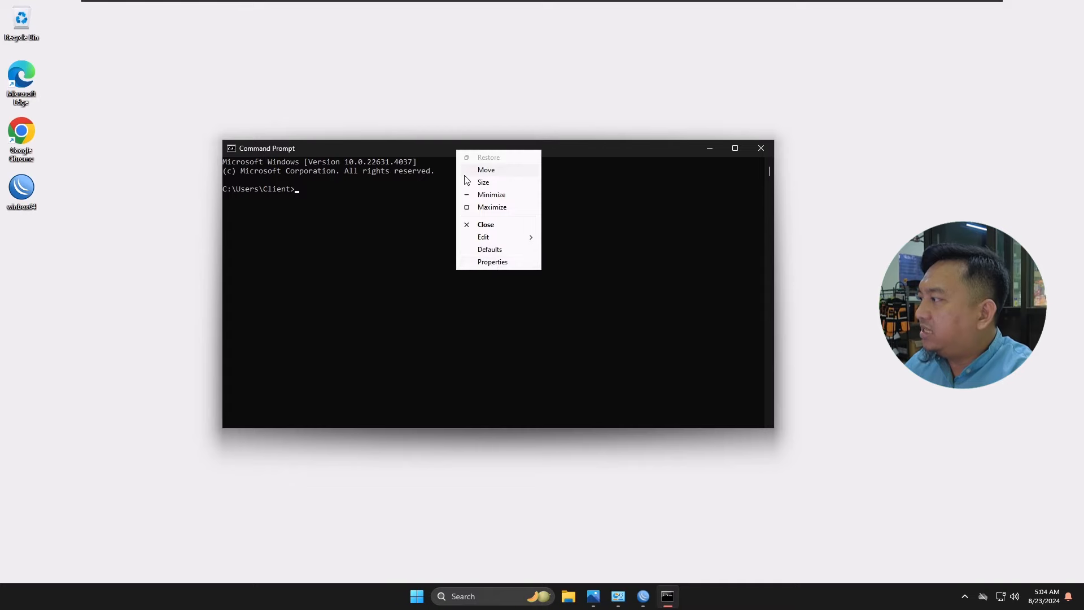
left_click(492, 262)
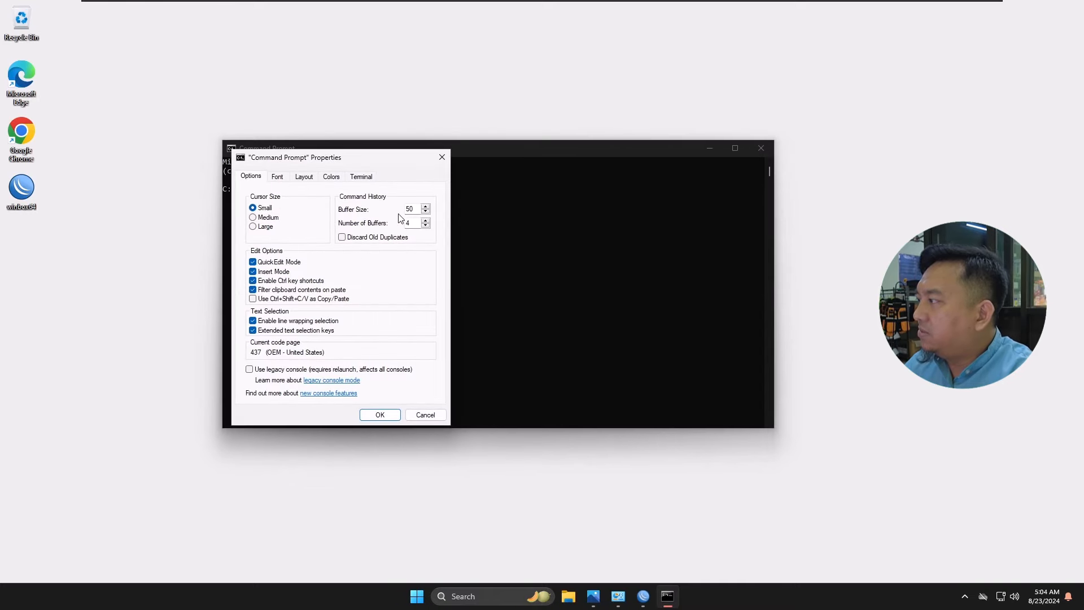
left_click(303, 178)
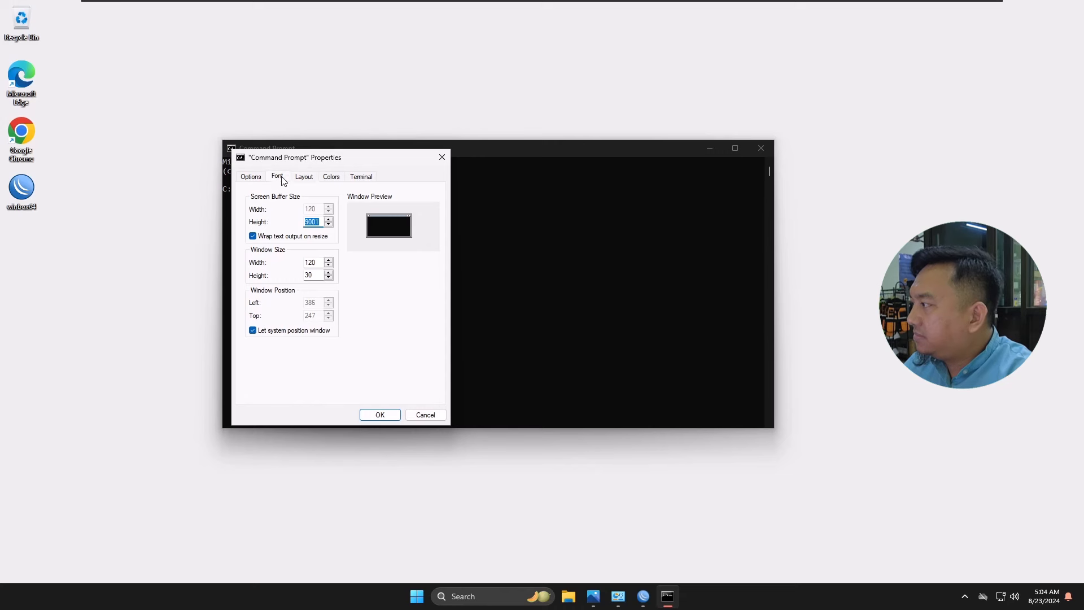
left_click(279, 178)
left_click(253, 237)
left_click(253, 259)
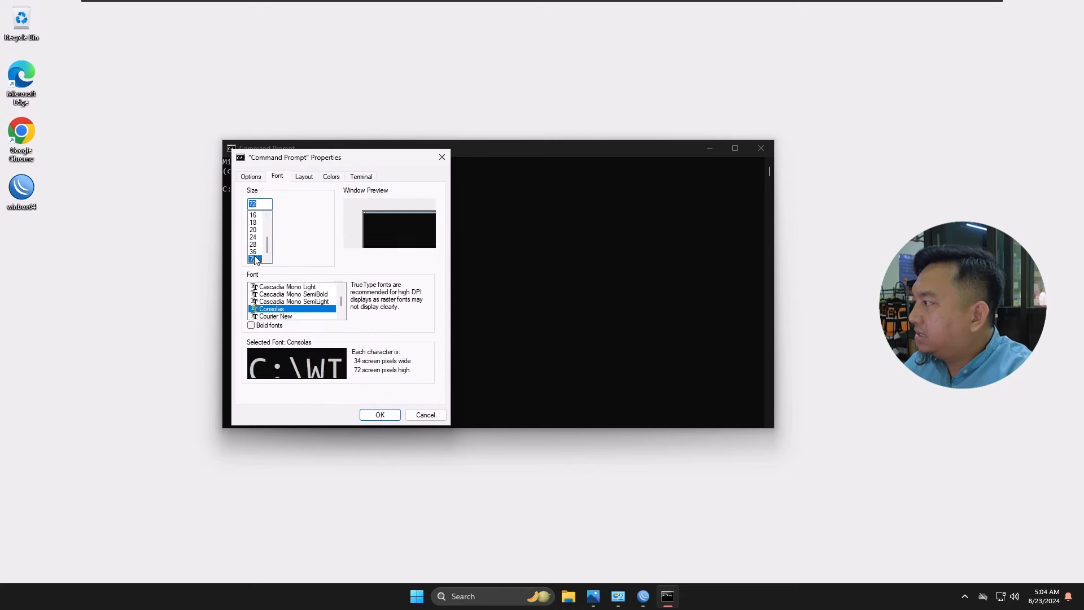
left_click(253, 251)
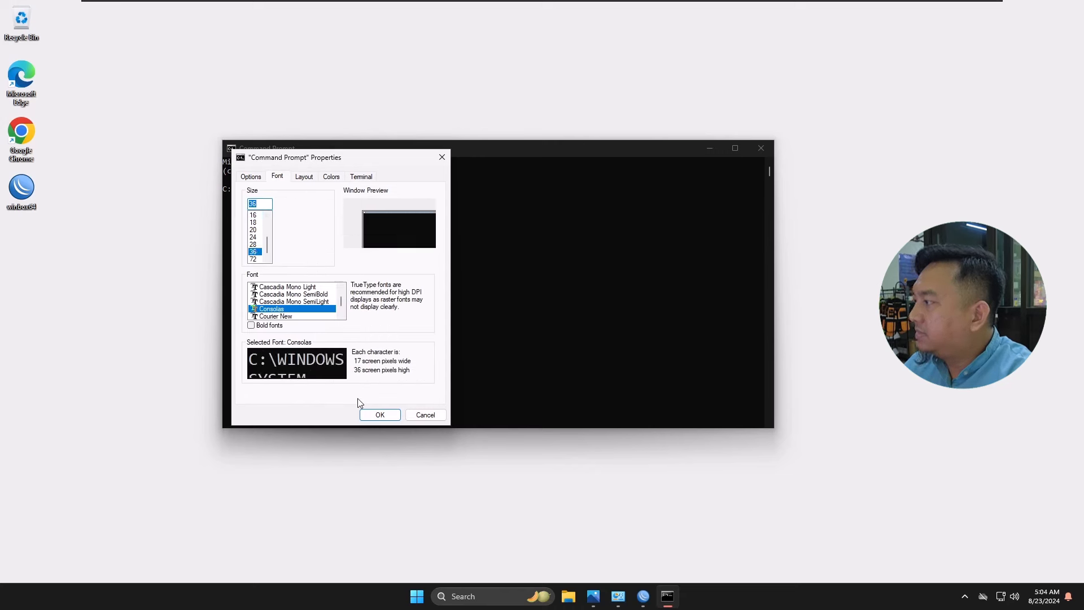
left_click(372, 415)
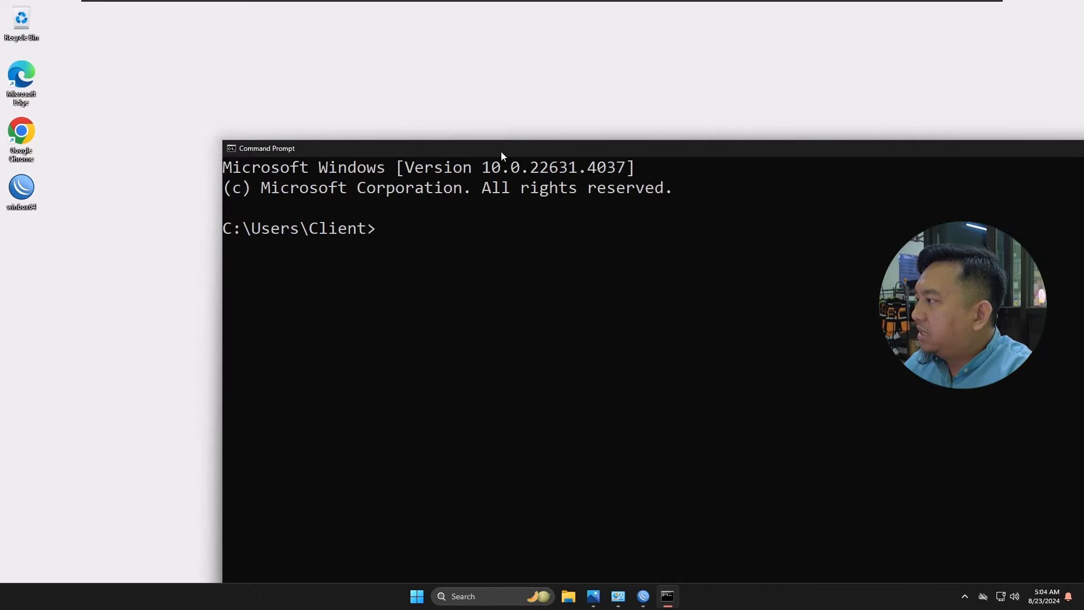
left_click_drag(500, 152, 286, 22)
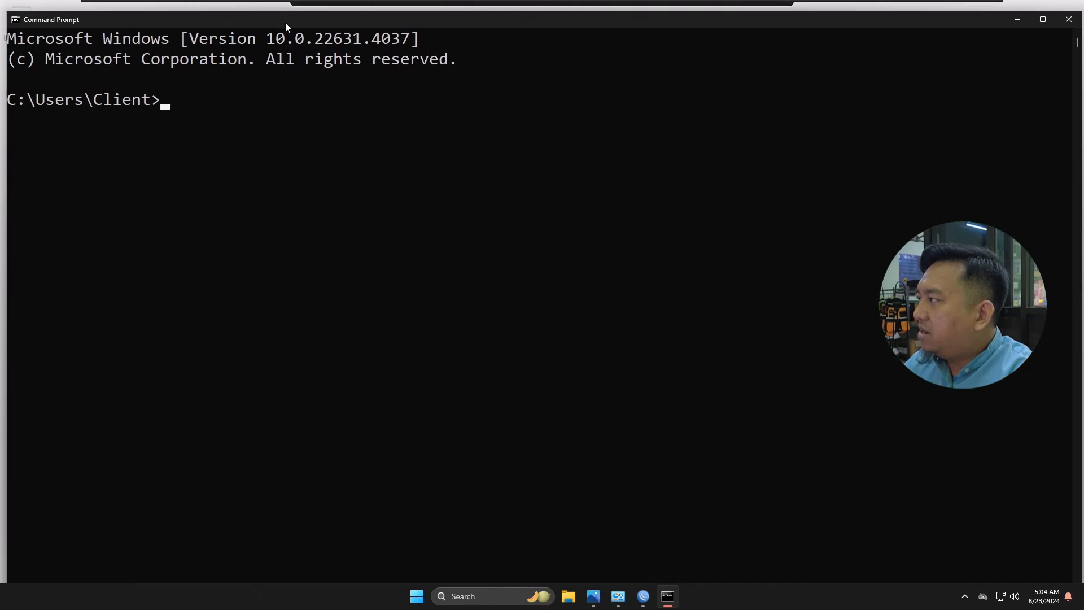
Ping google.com from the Windows client, closing the Command Prompt after reading the replies
left_click(309, 161)
type("ing")
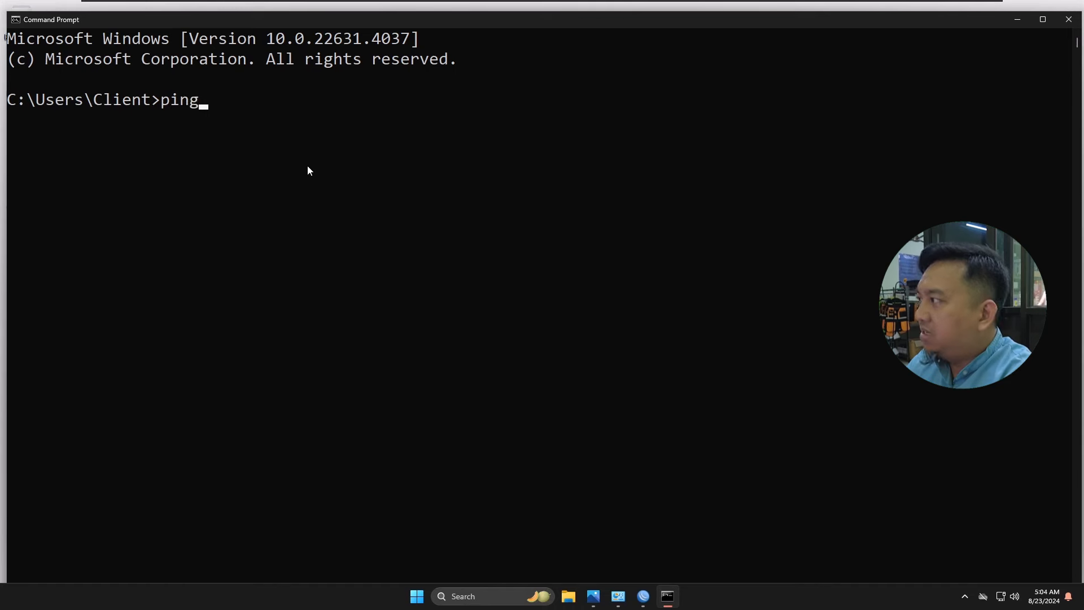
type(" google.com")
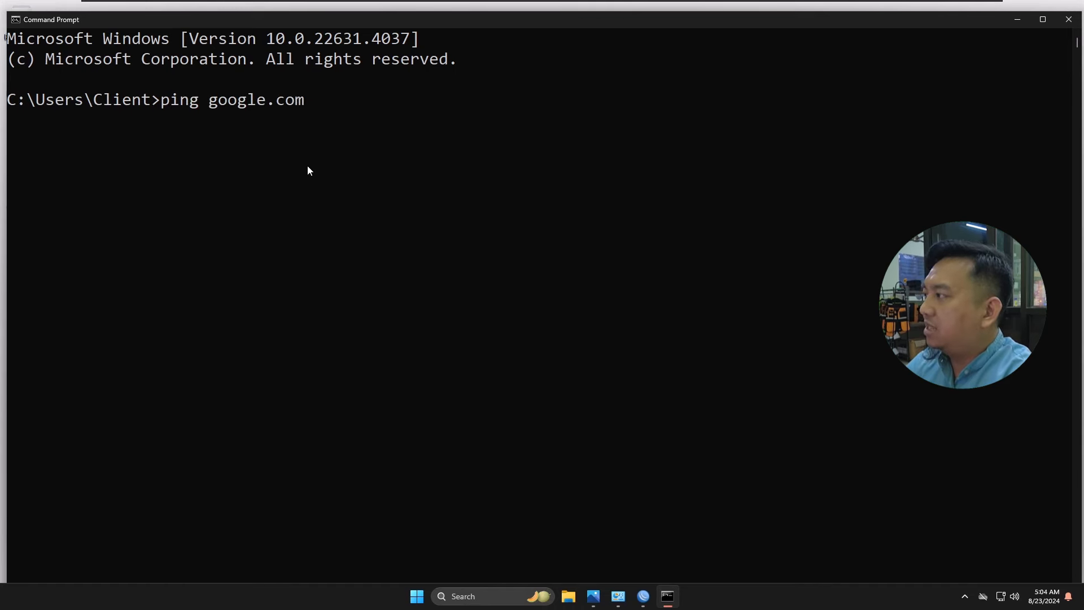
key("Return")
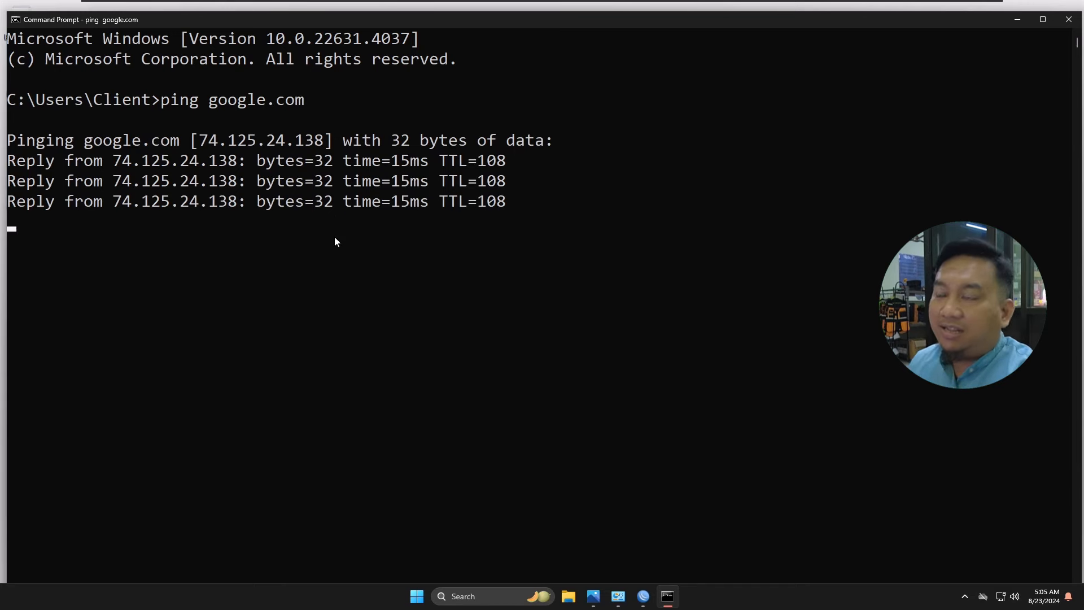
left_click(1068, 20)
Open Google Chrome, load youtube.com to test web access, and close the browser
double_click(21, 135)
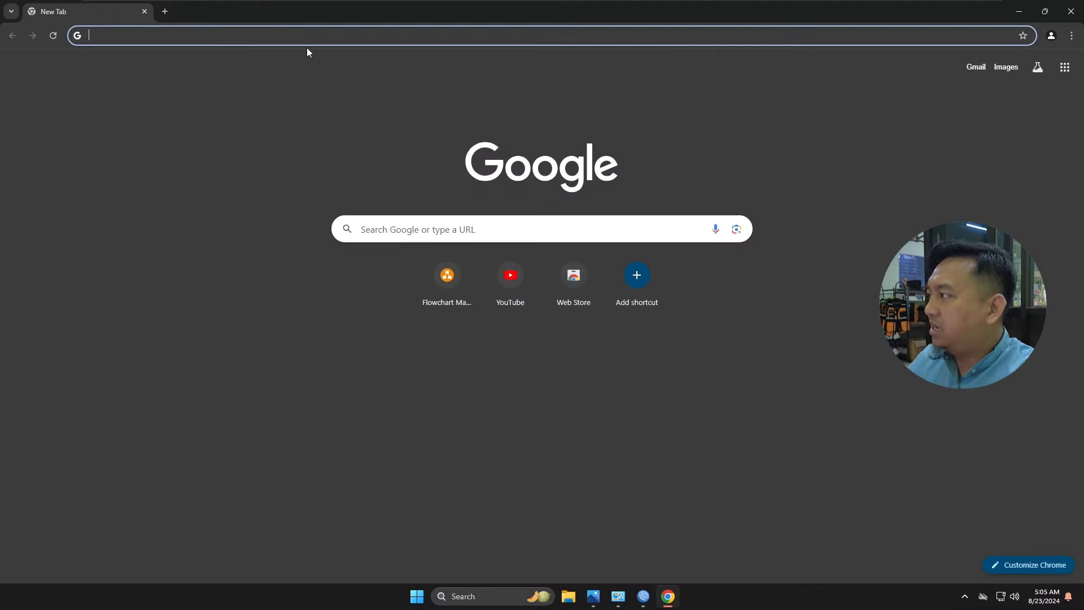
type("you")
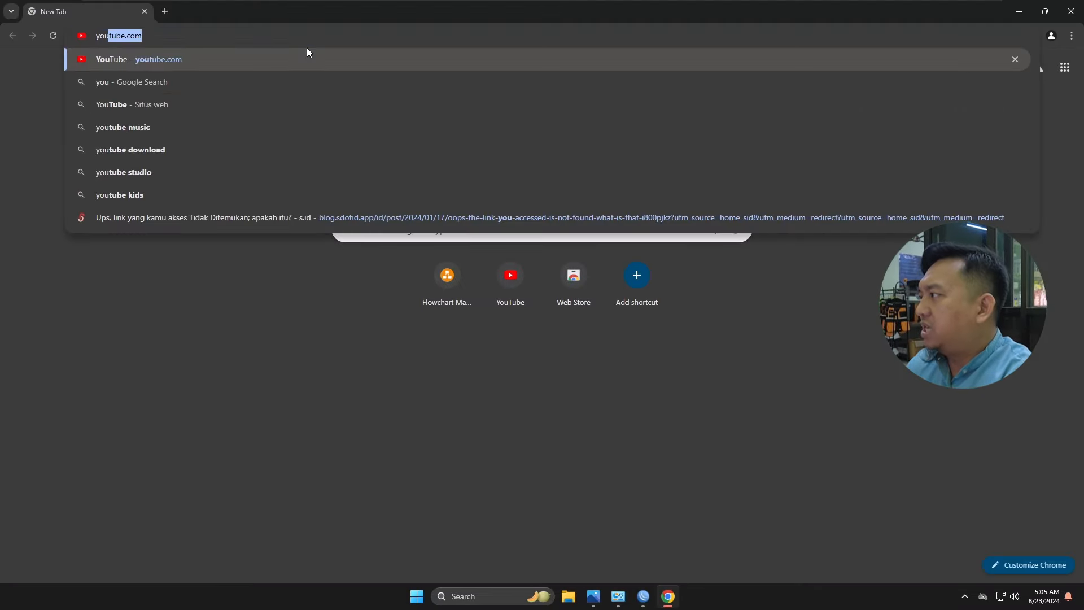
key("Return")
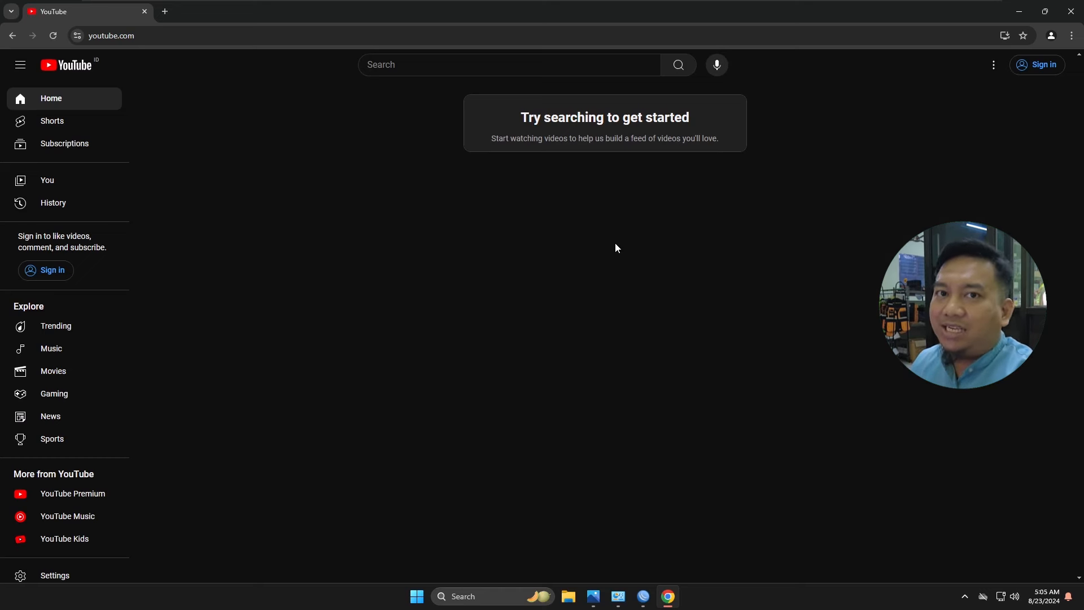
left_click(1071, 12)
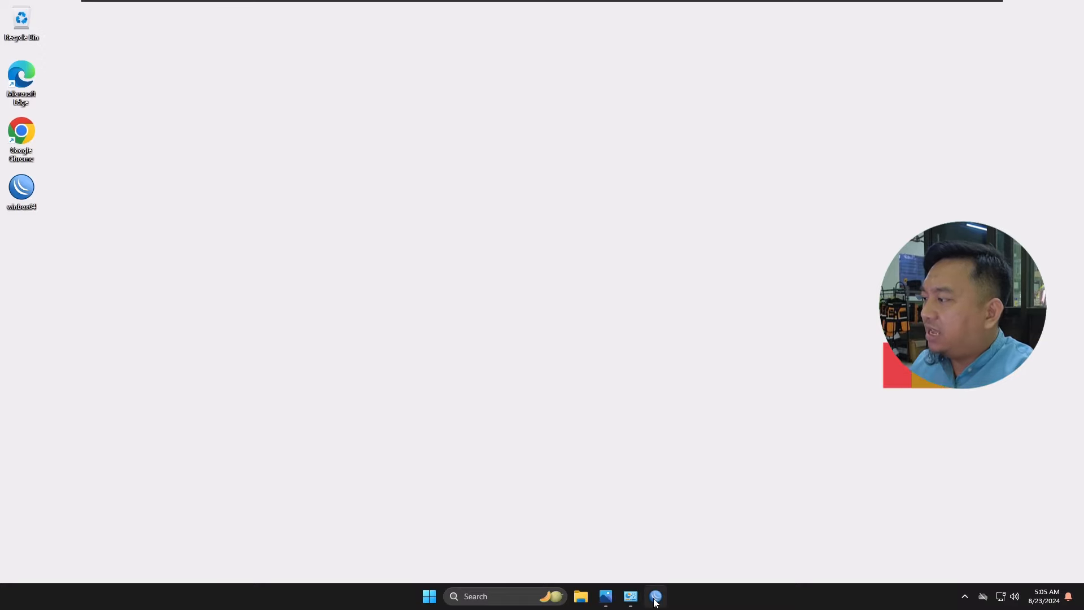
Switch to WinBox and enable the wlan1 interface in the wireless tables
left_click(656, 596)
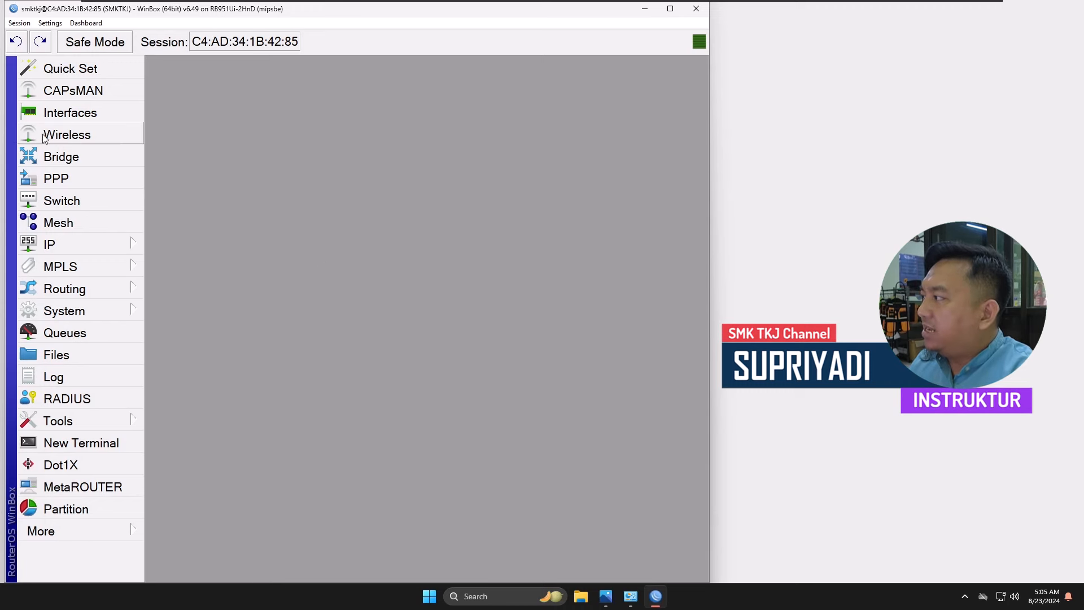
left_click(83, 140)
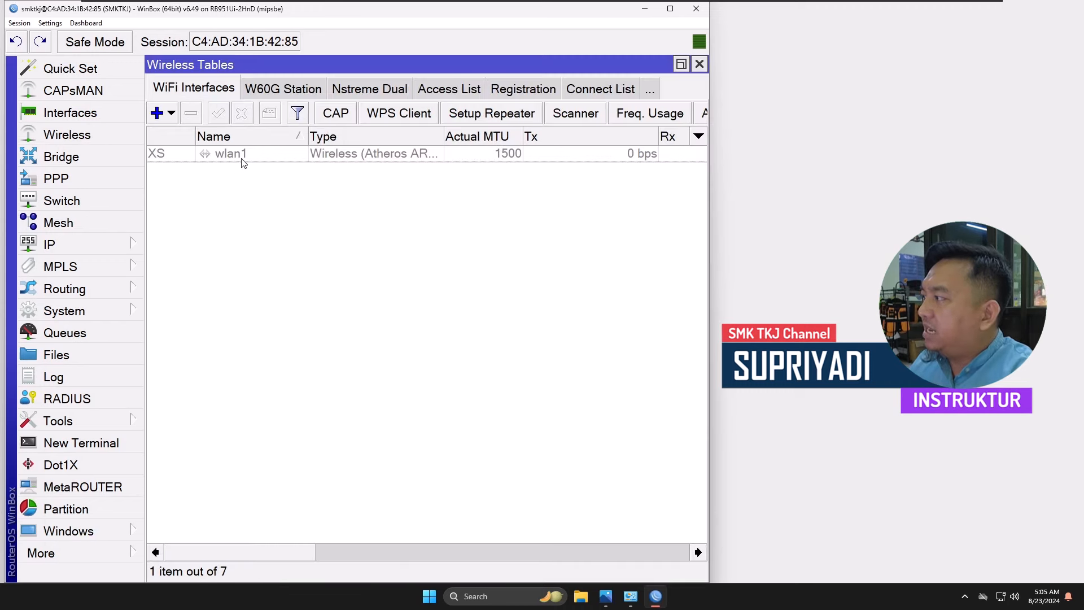
left_click(258, 156)
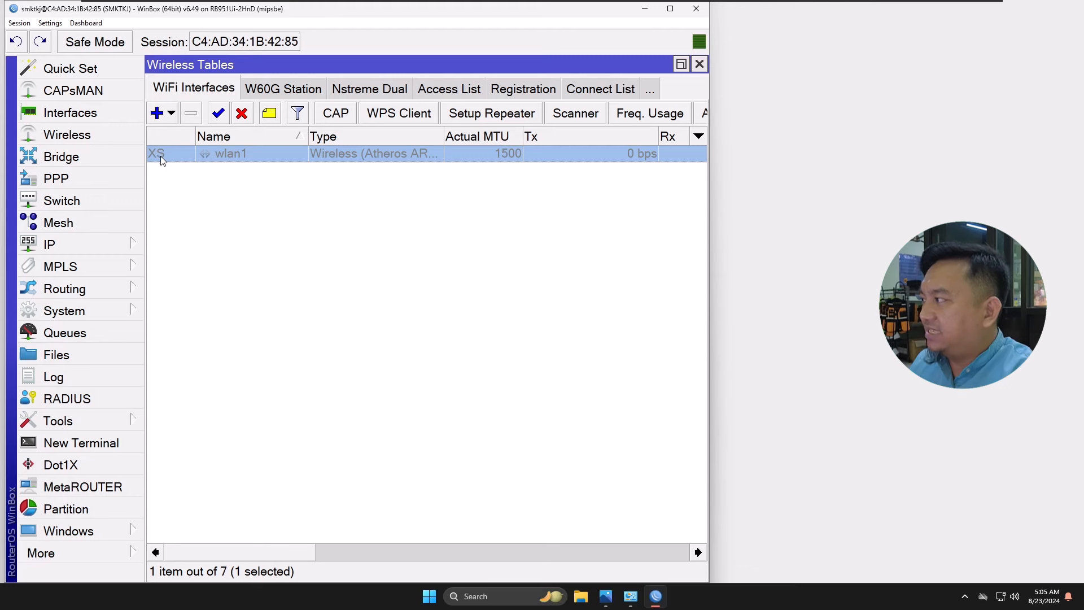
mouse_move(154, 156)
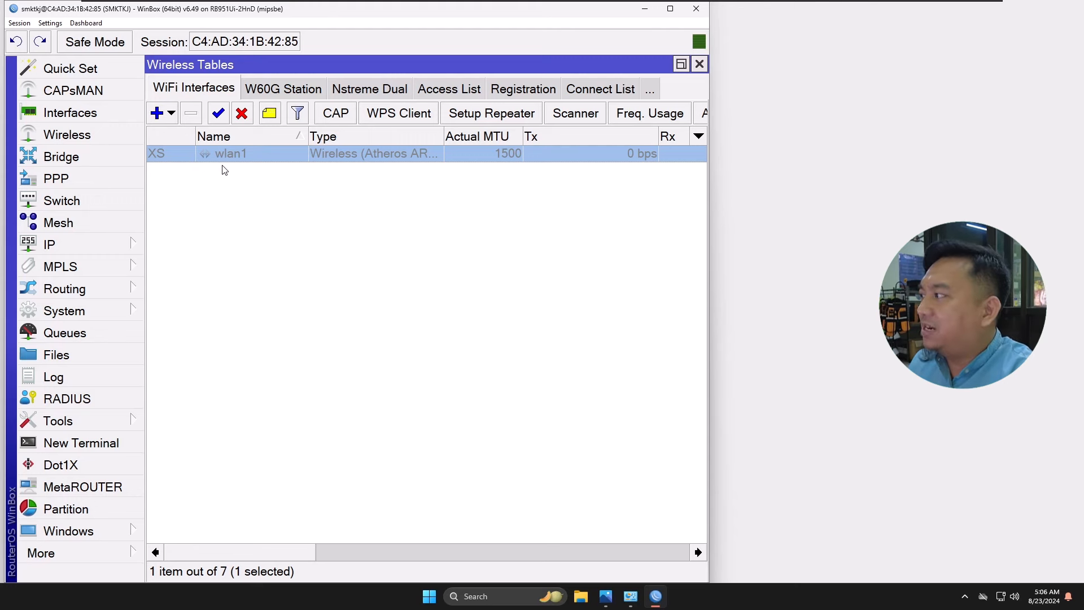
left_click(218, 115)
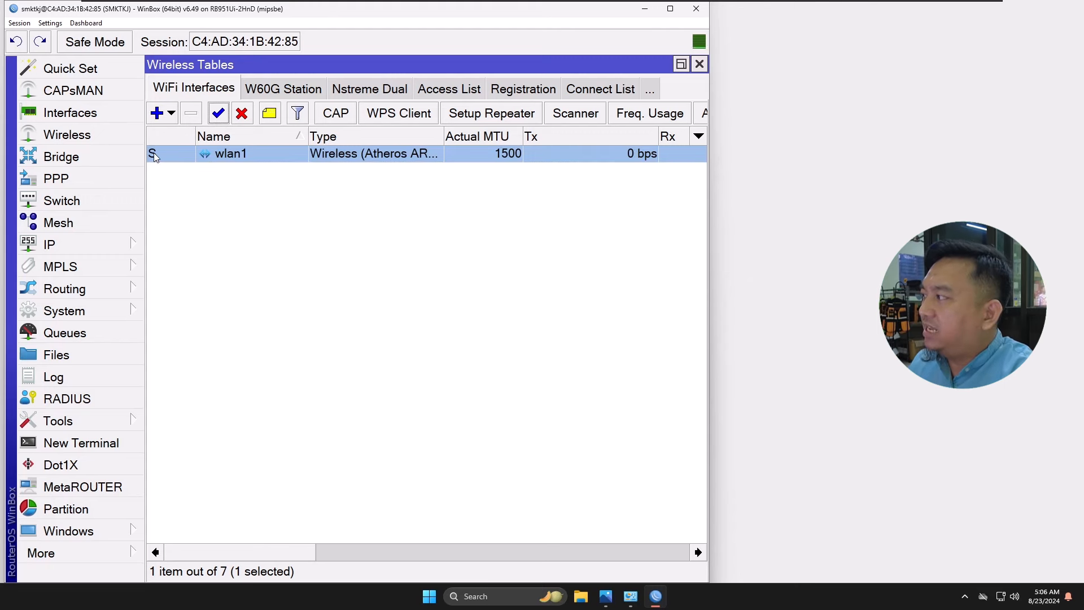
Set wlan1's wireless mode to ap bridge and its band to 2GHz-B/G/N
double_click(243, 152)
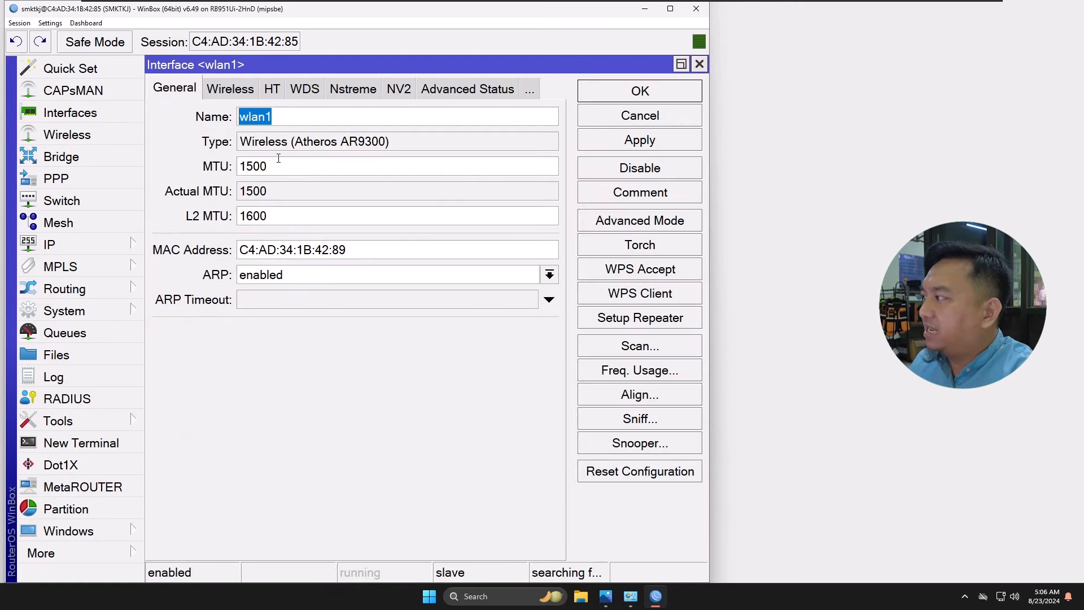
left_click(225, 92)
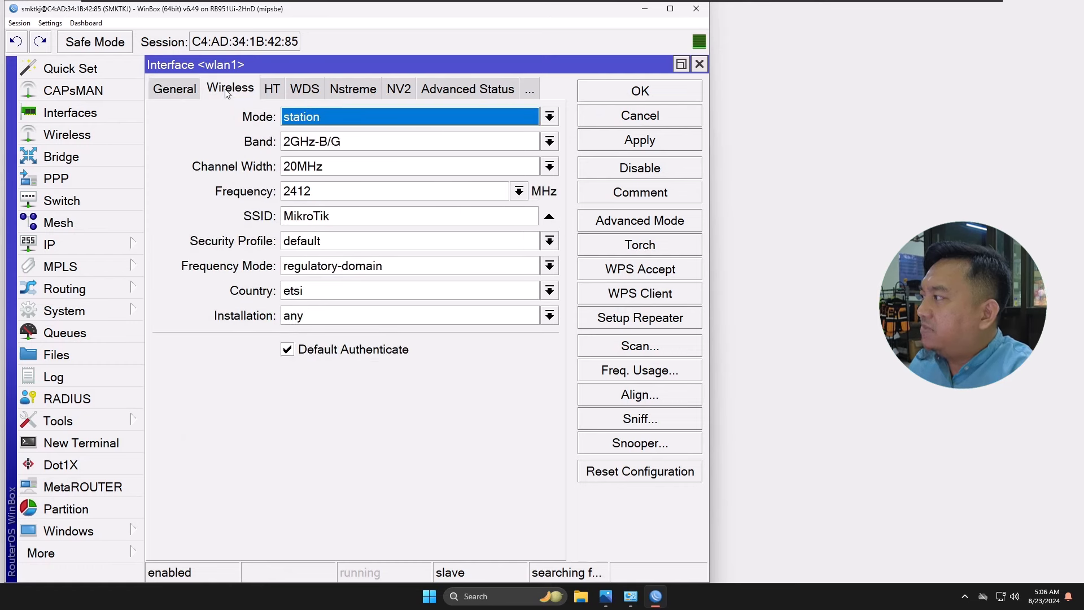
left_click(336, 117)
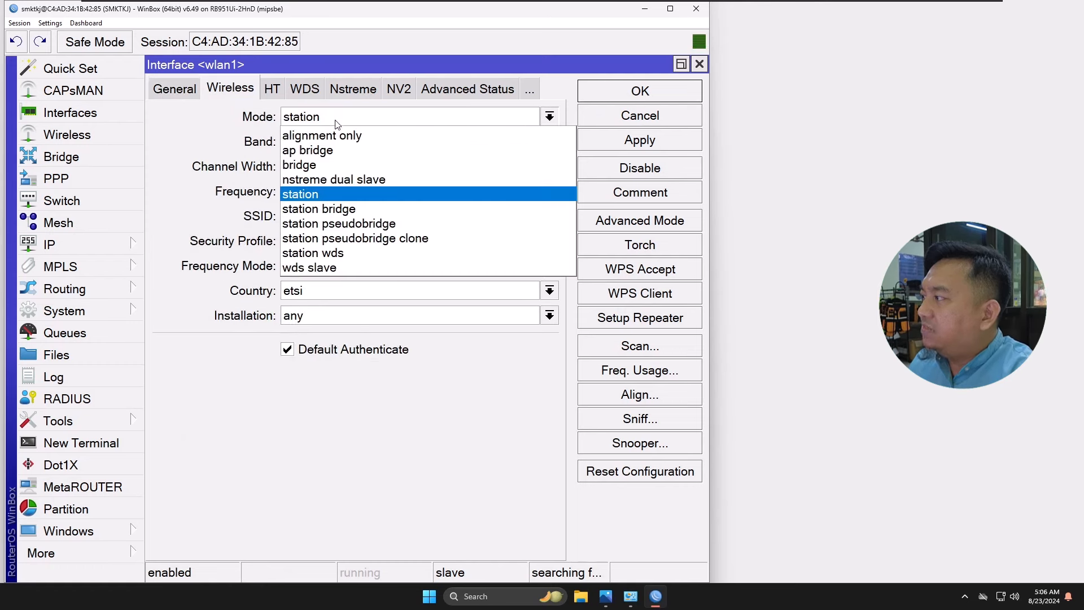
left_click(339, 152)
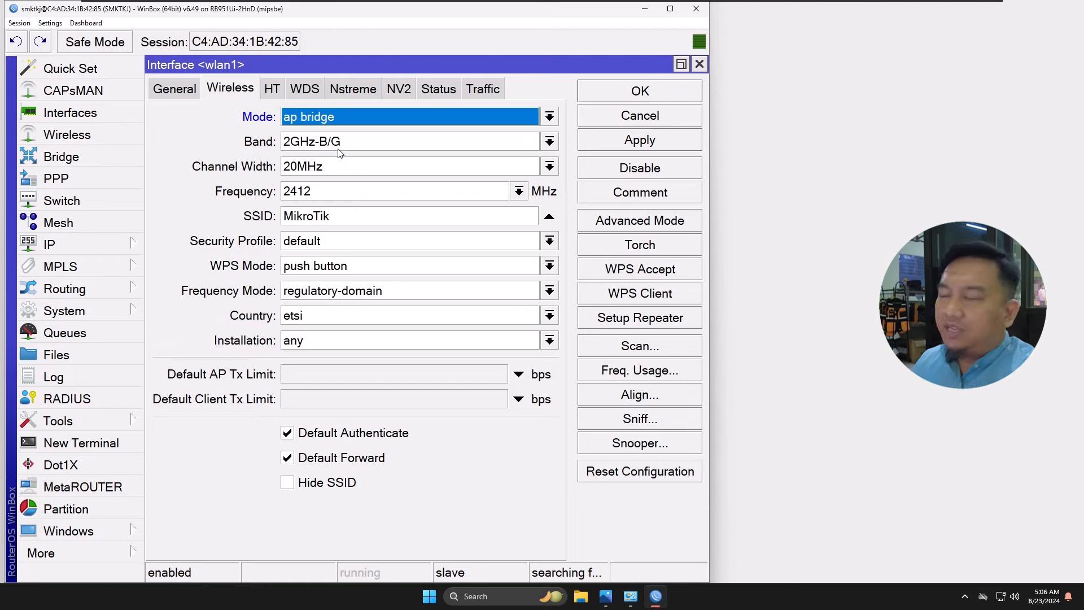
left_click(346, 148)
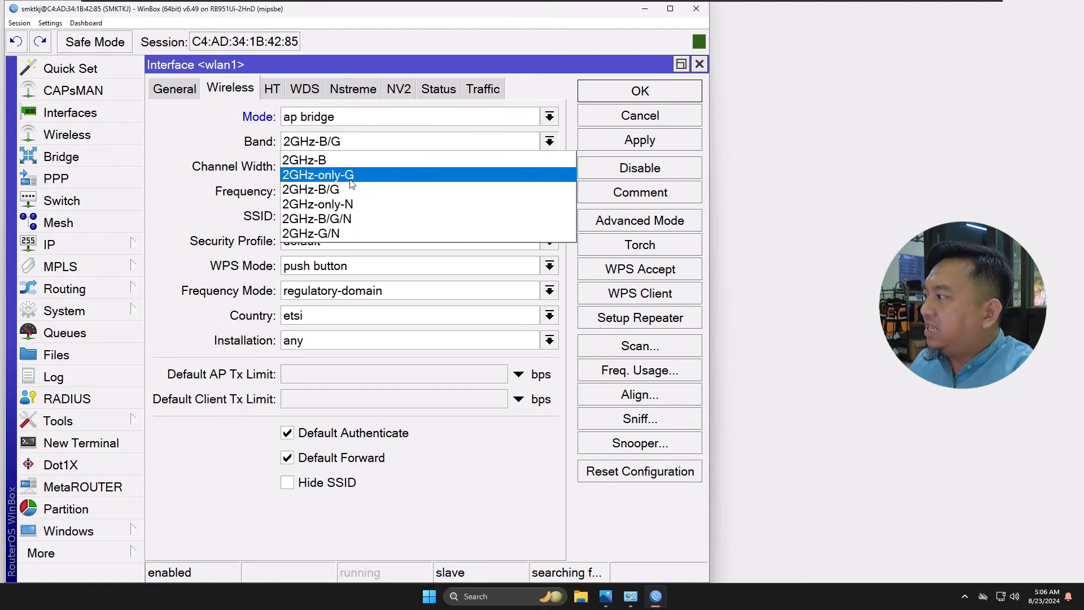
left_click(364, 218)
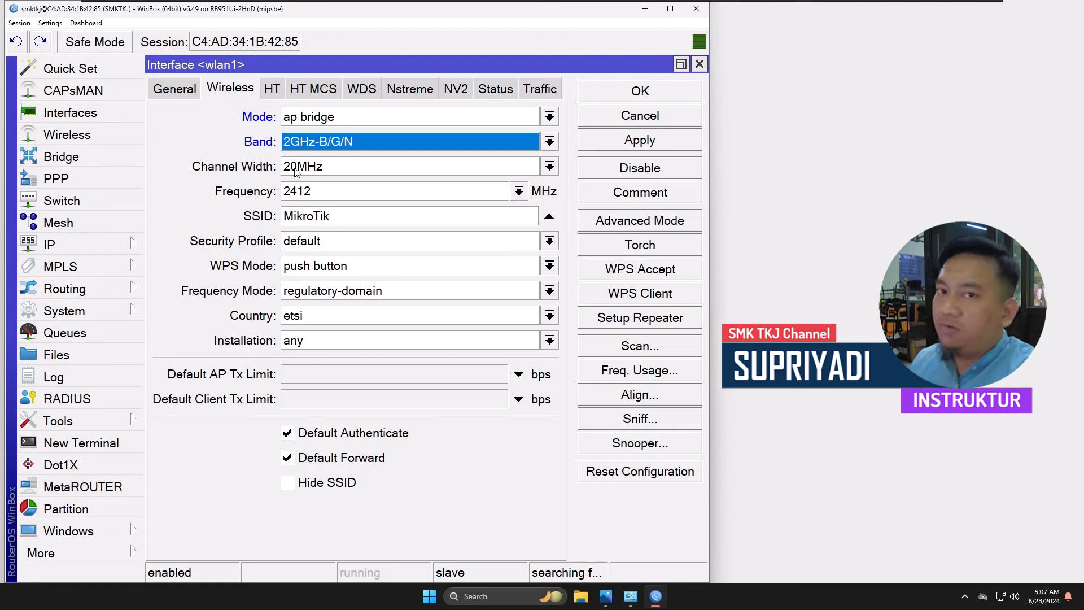
Start a wireless scan on wlan1 and widen the channel and signal strength columns of the results
double_click(287, 192)
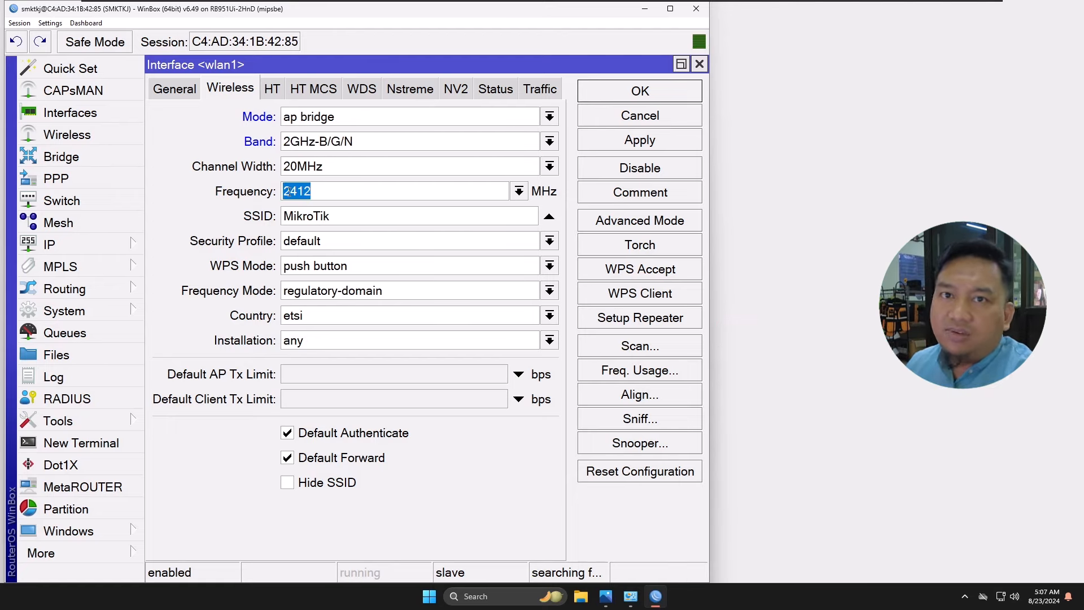
left_click(642, 350)
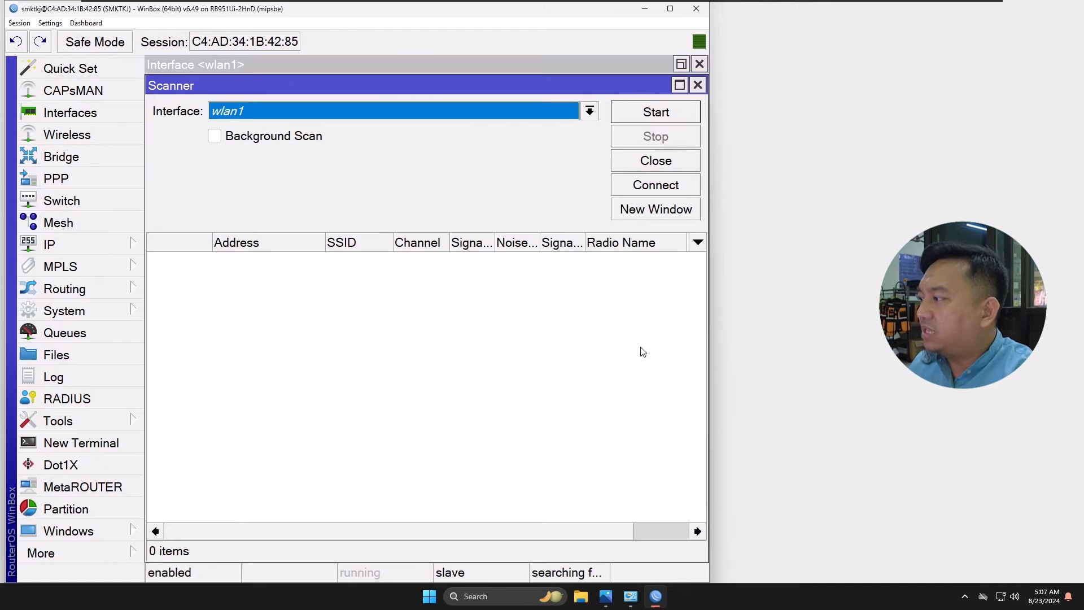
left_click(656, 112)
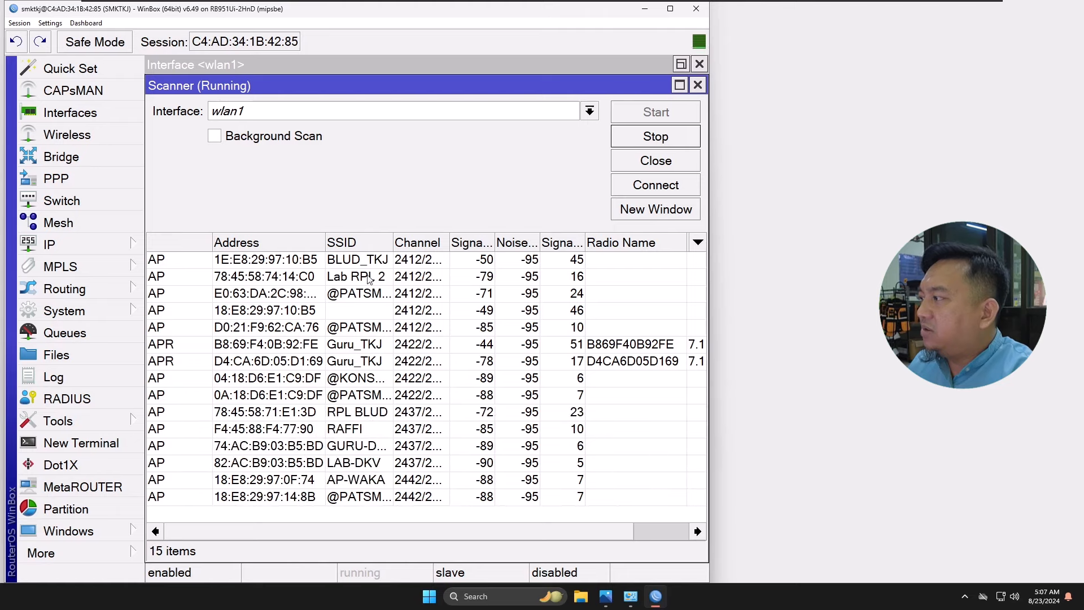
left_click(412, 264)
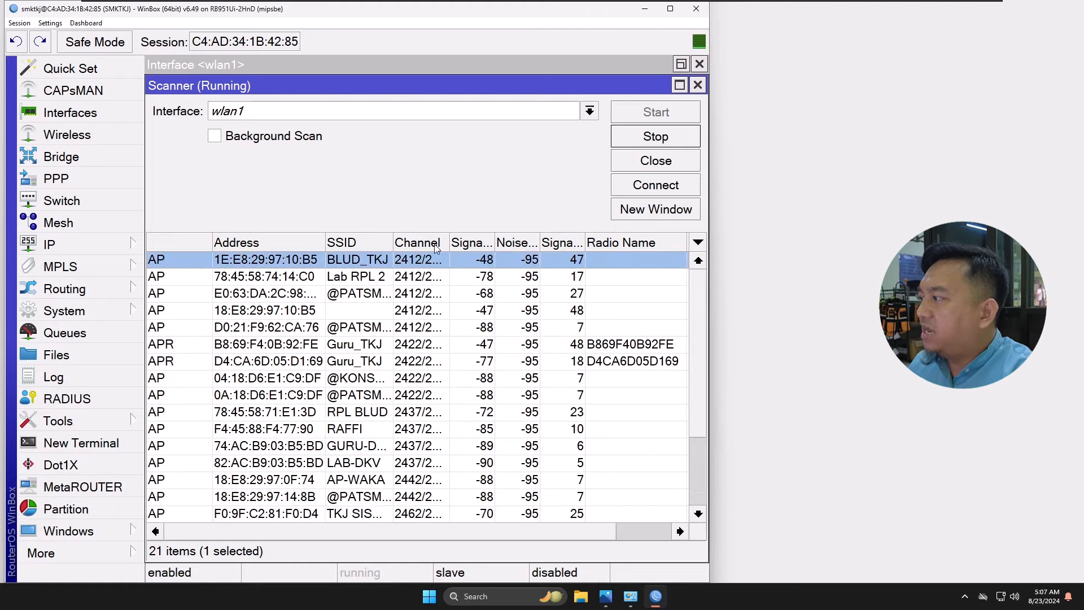
left_click_drag(450, 242, 479, 242)
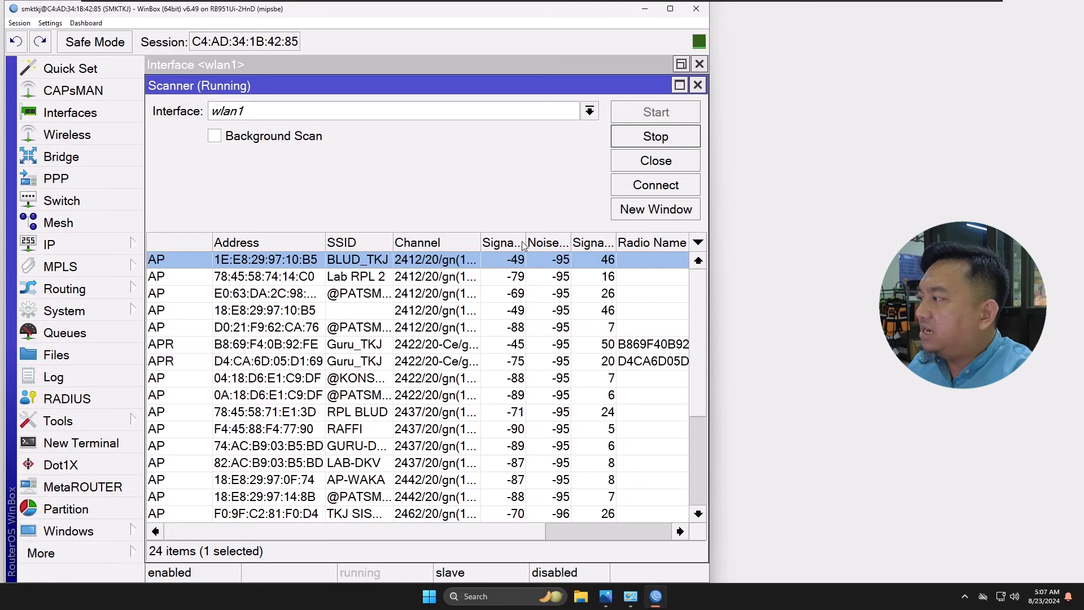
left_click_drag(525, 242, 559, 241)
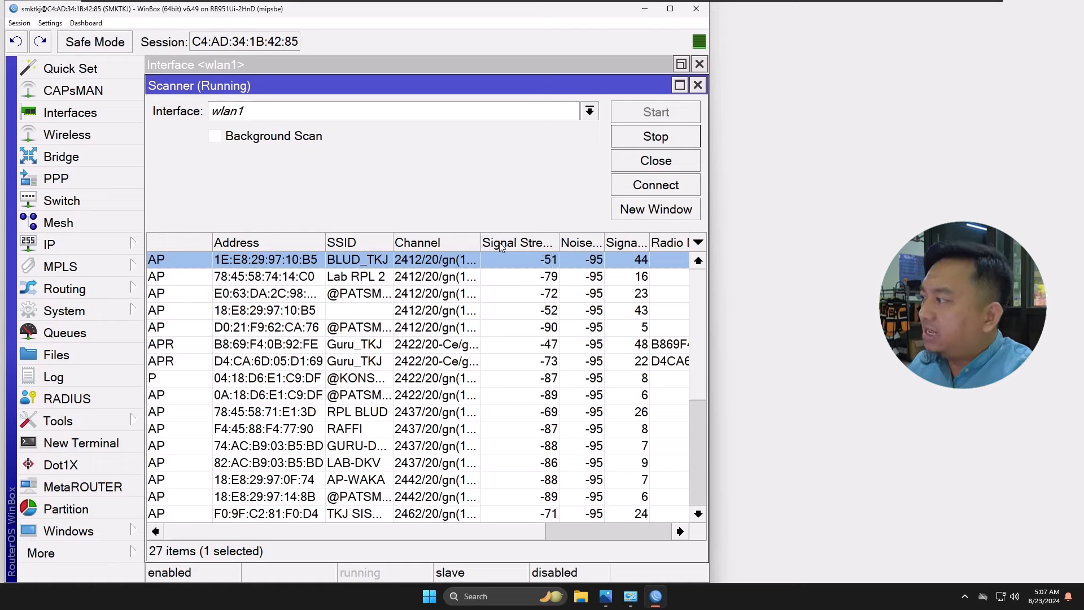
Sort the scan results by signal strength and examine the channels used by nearby access points
left_click(524, 244)
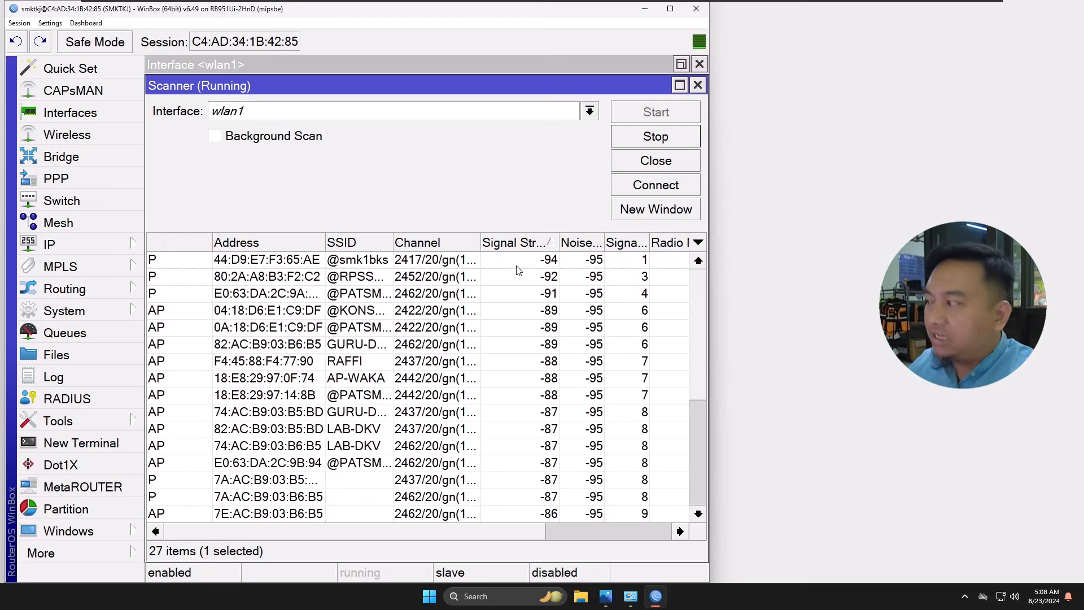
left_click(425, 261)
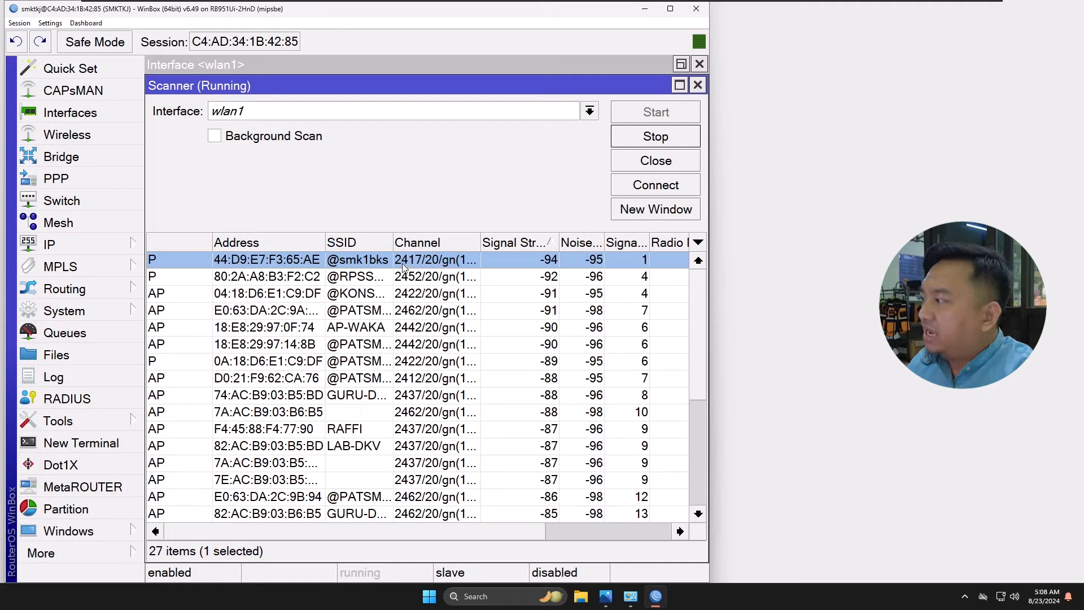
scroll(410, 293, "down", 5)
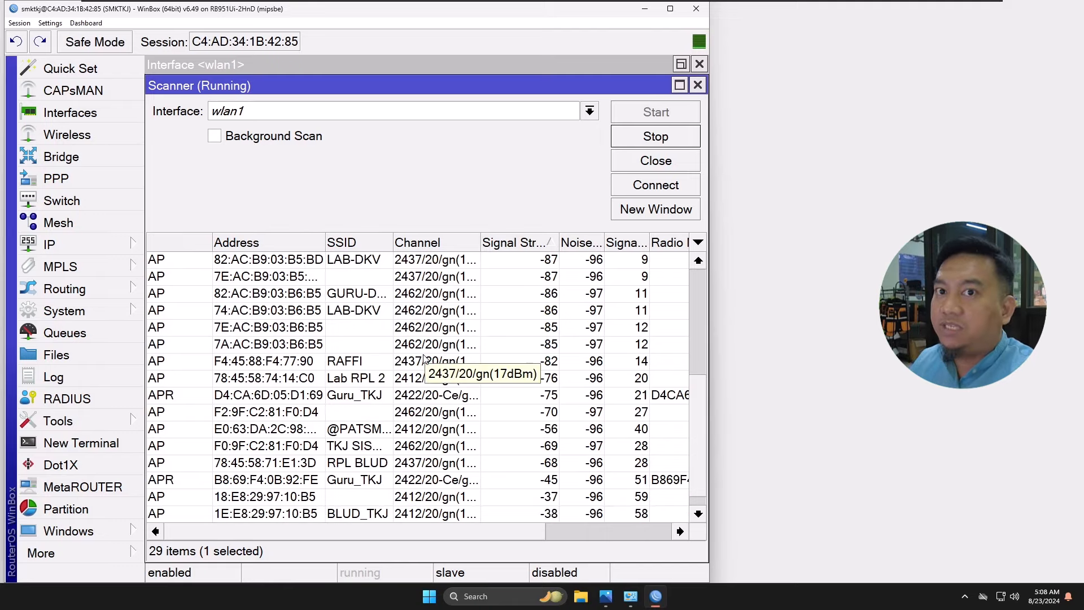
scroll(423, 359, "up", 2)
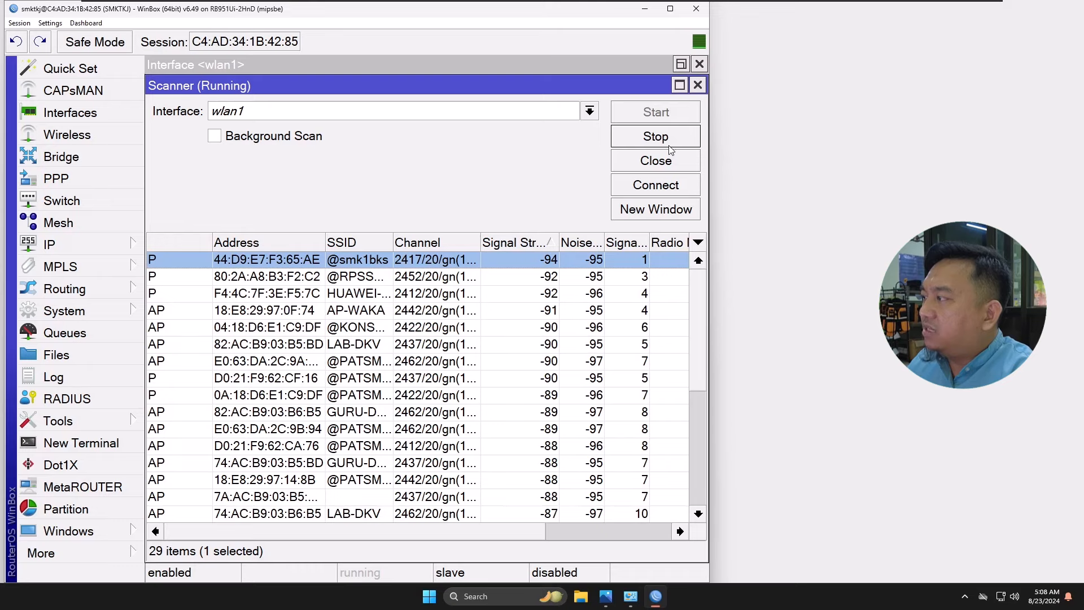
Close the wireless scanner and set wlan1's frequency to 2417 MHz and its SSID to AP-SMKTKJ
left_click(658, 162)
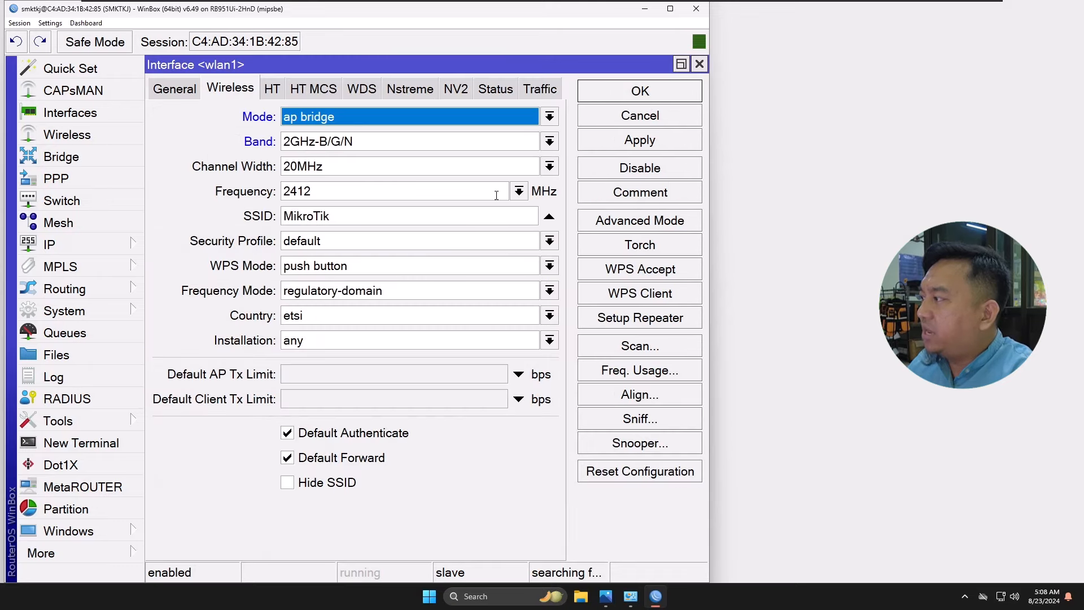
left_click(518, 192)
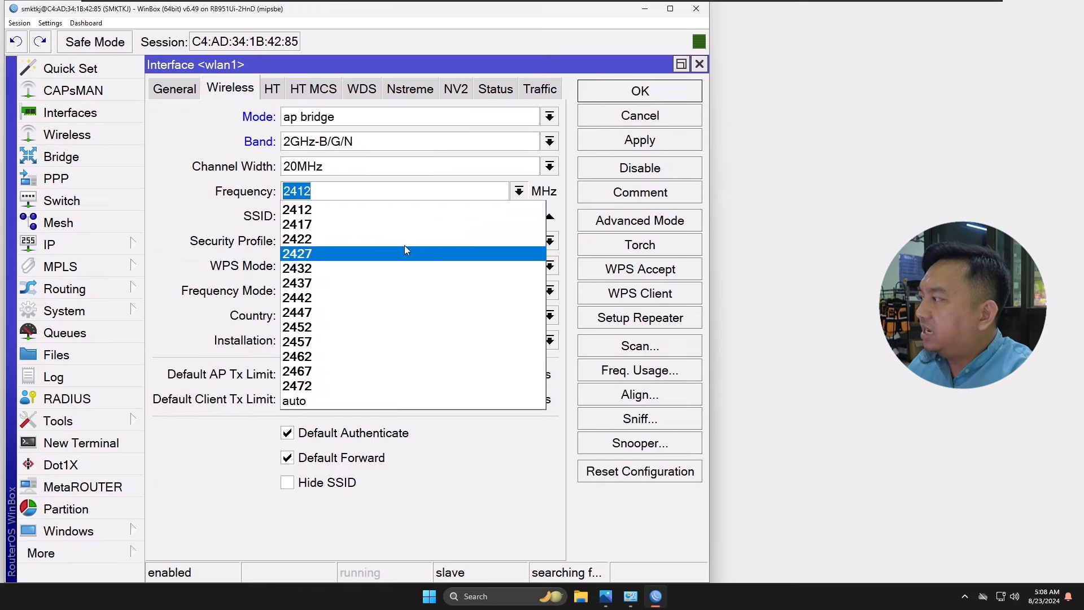
left_click(384, 225)
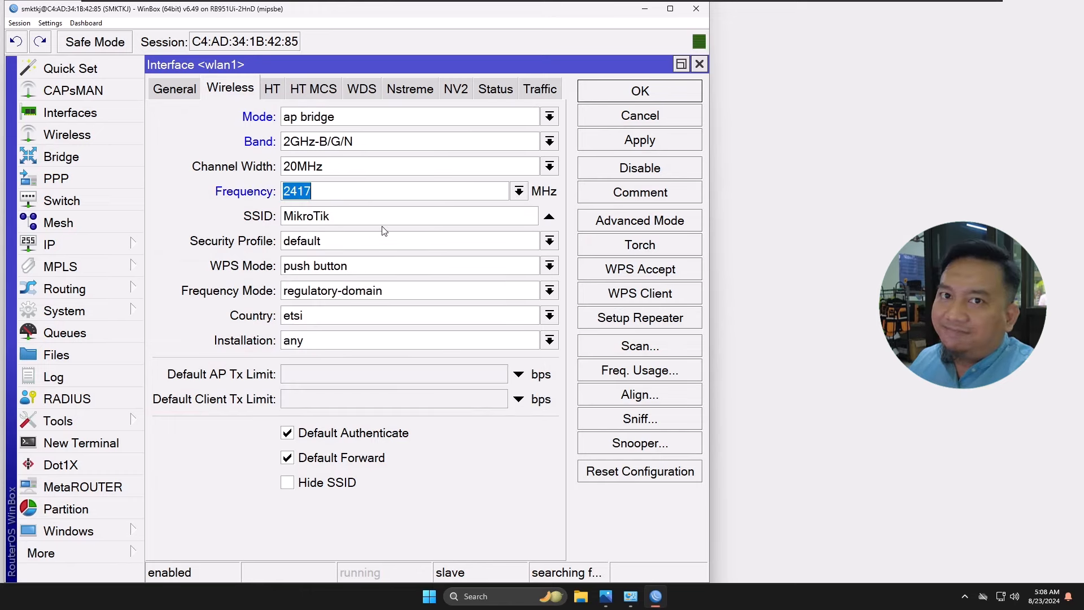
double_click(343, 215)
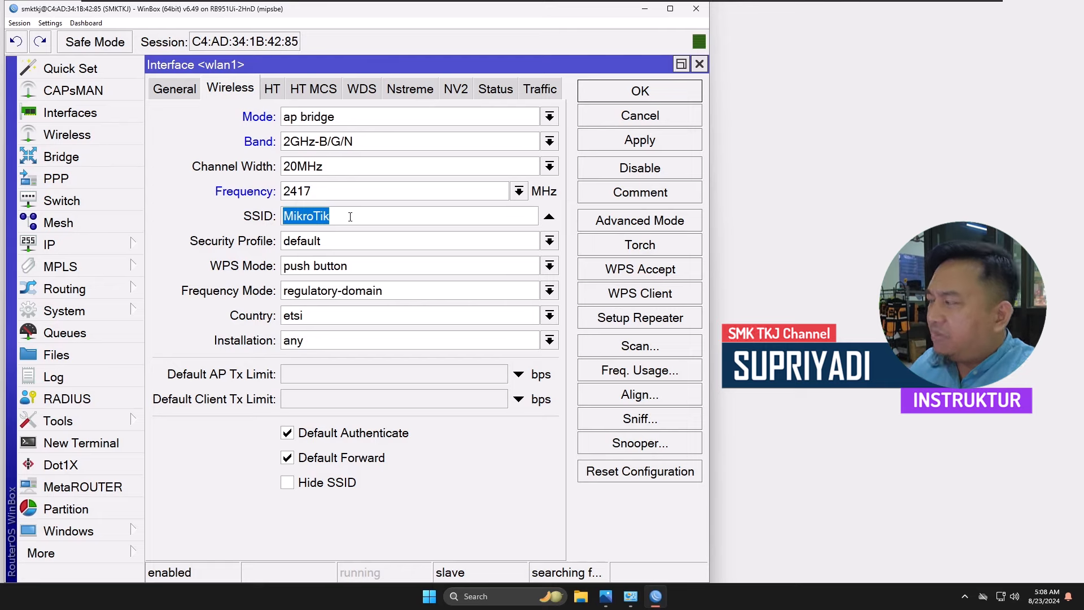
type("AP-SMKTKJ")
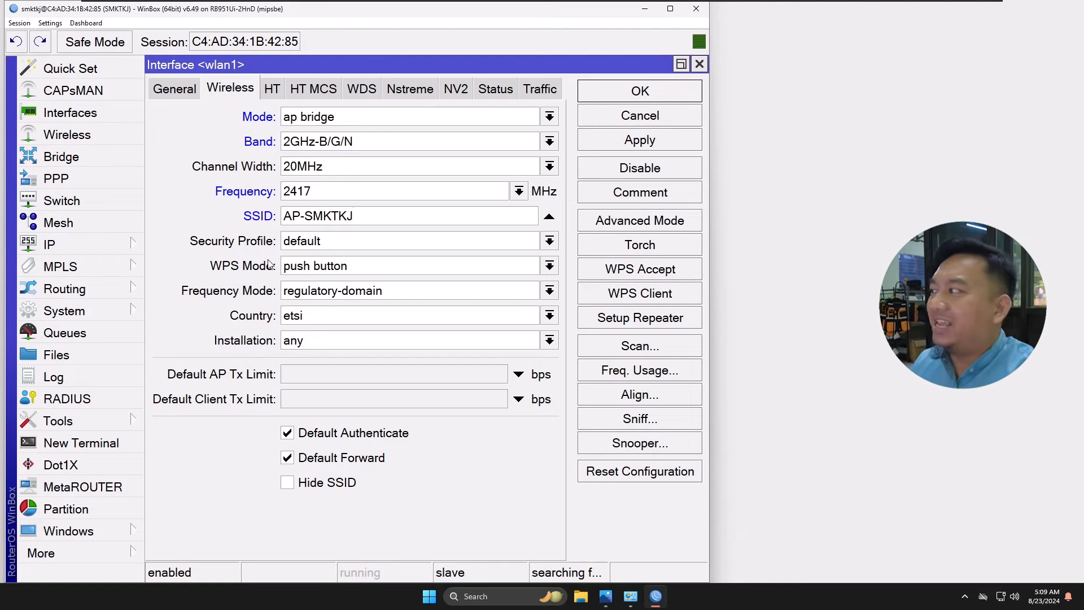
Set wlan1's WPS mode to disabled and choose regulatory-domain as its frequency mode
left_click(344, 267)
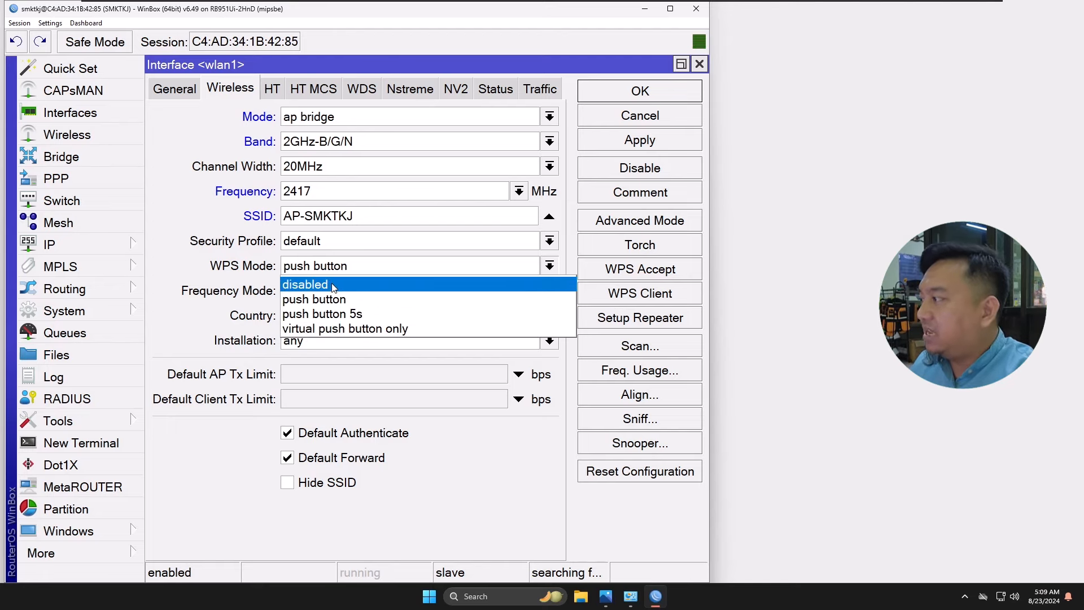
left_click(333, 287)
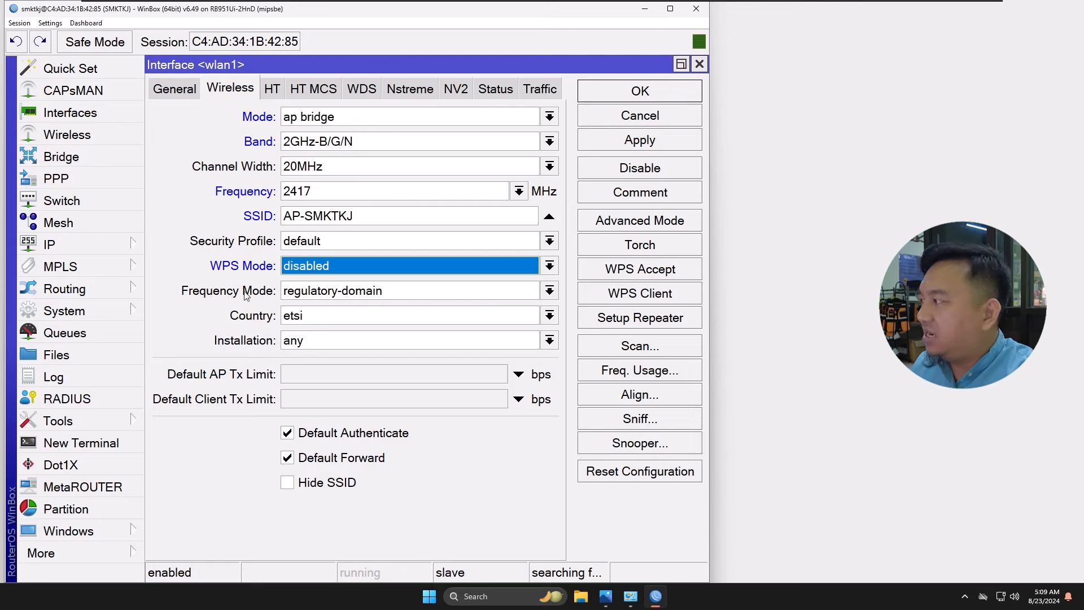
left_click(329, 297)
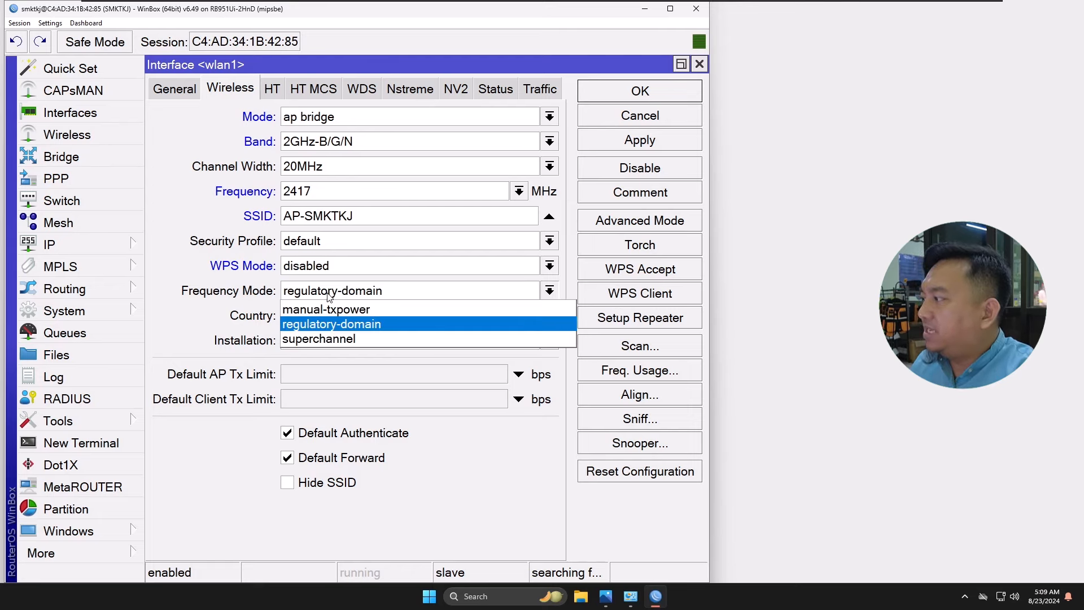
left_click(308, 328)
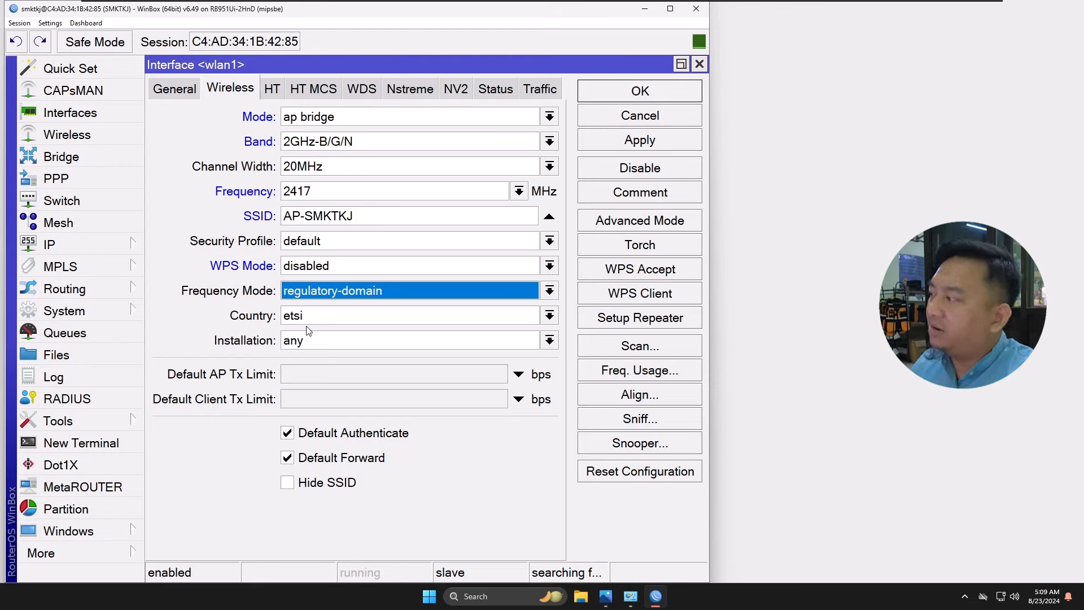
Set the regulatory country of wlan1 to indonesia
left_click(317, 320)
scroll(354, 185, "down", 1)
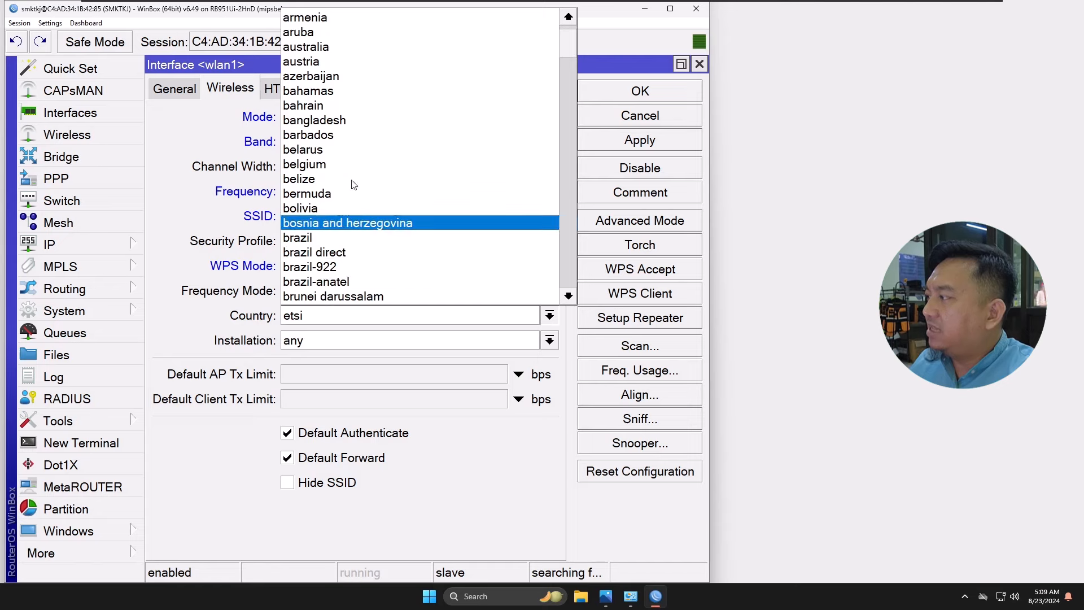
scroll(354, 226, "down", 10)
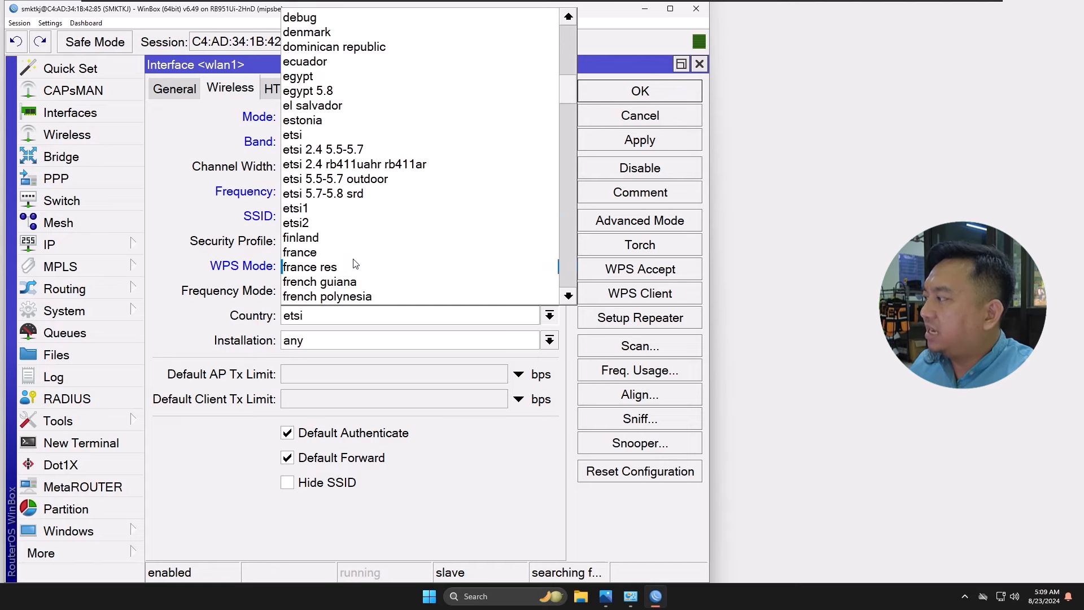
scroll(355, 264, "down", 10)
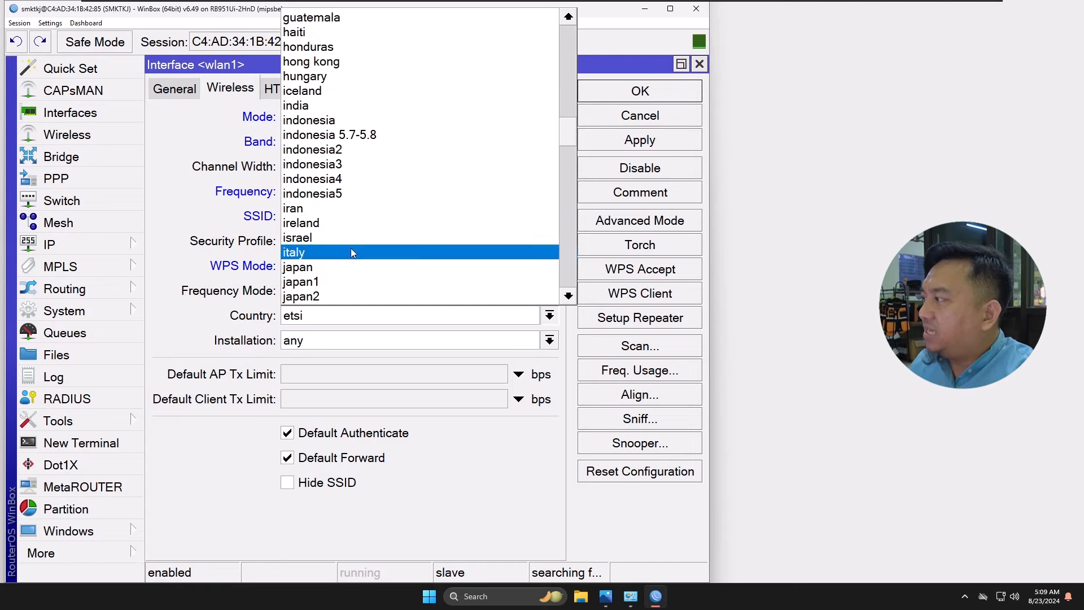
scroll(355, 225, "up", 1)
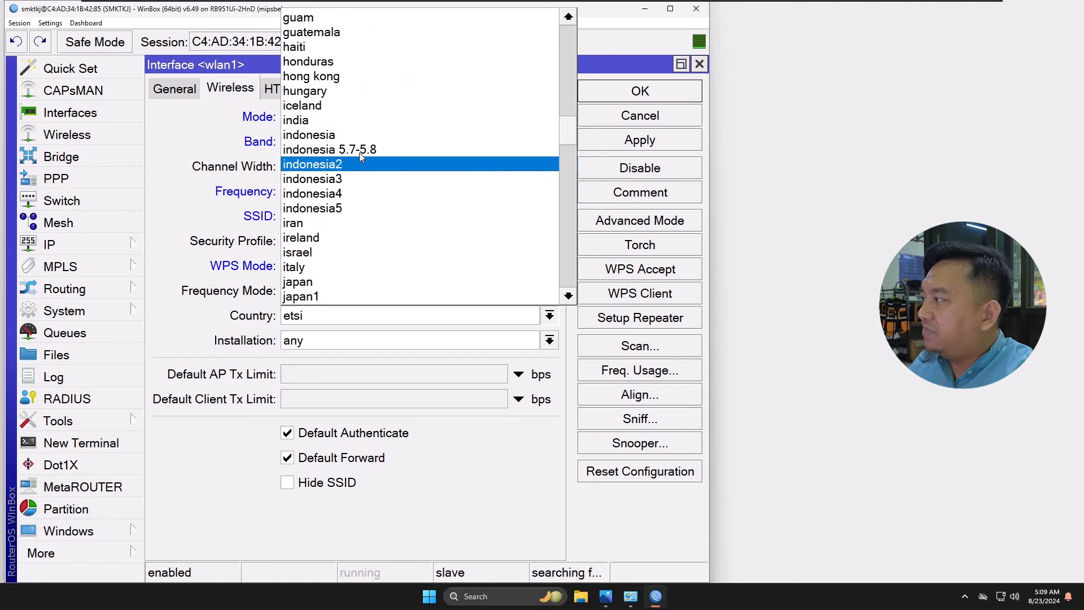
left_click(363, 134)
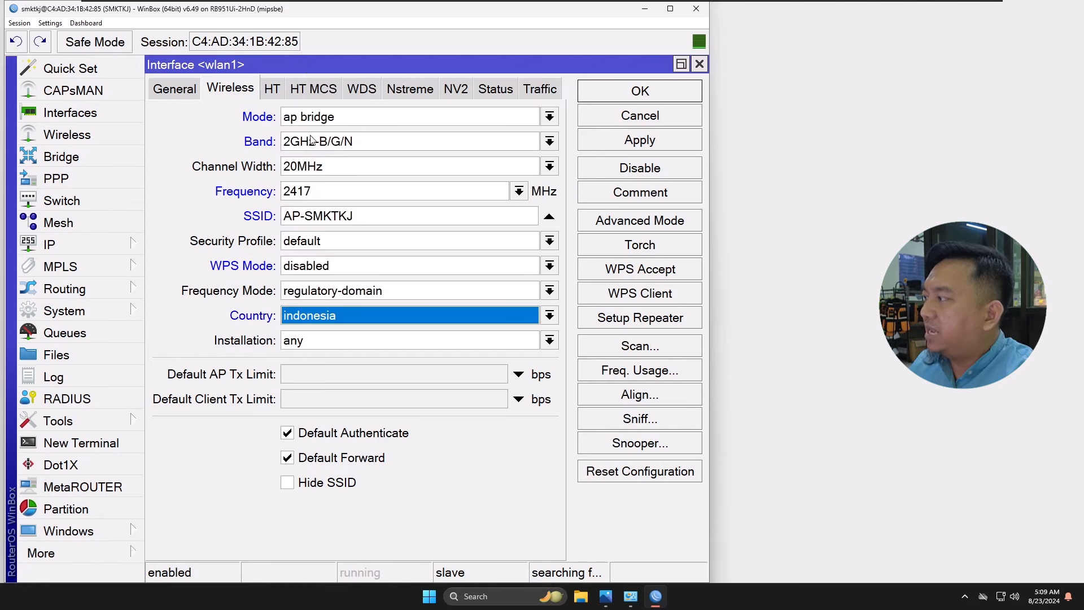
Set wlan1's installation type to indoor and apply the wireless settings
left_click(346, 341)
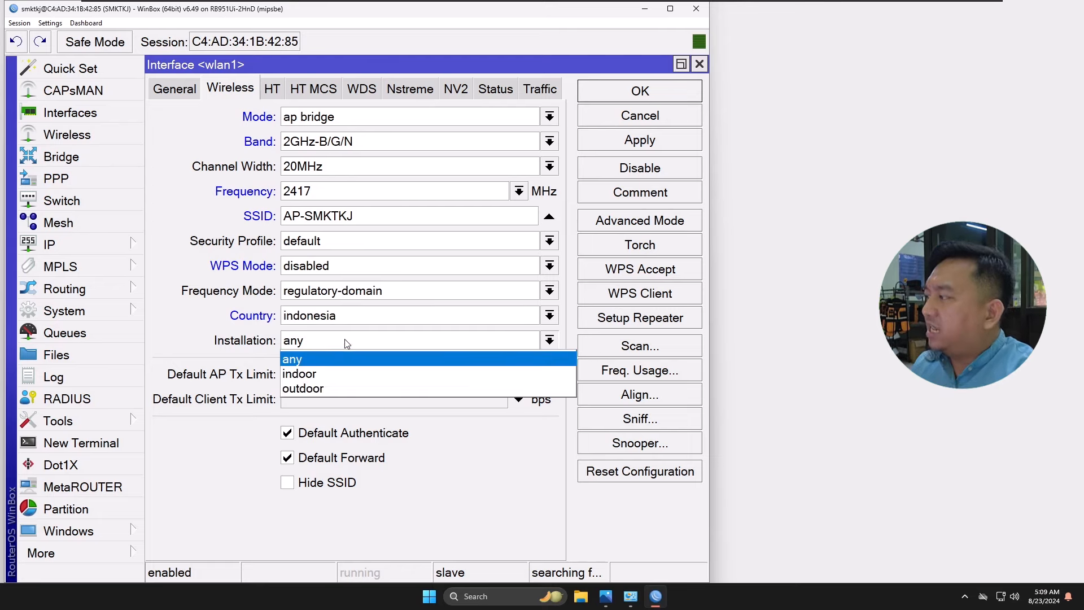
left_click(348, 376)
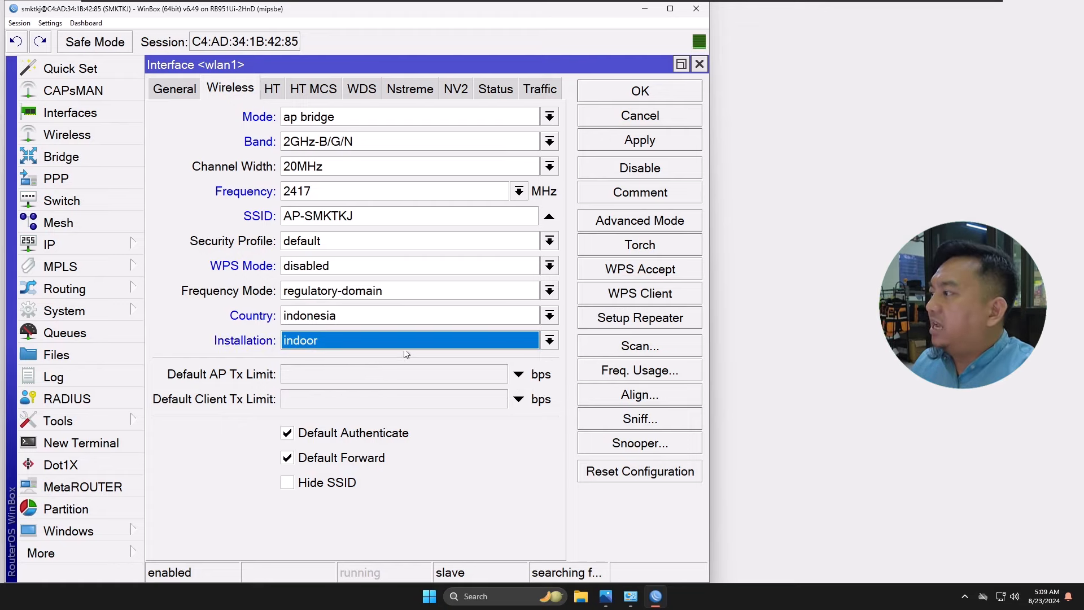
left_click(622, 145)
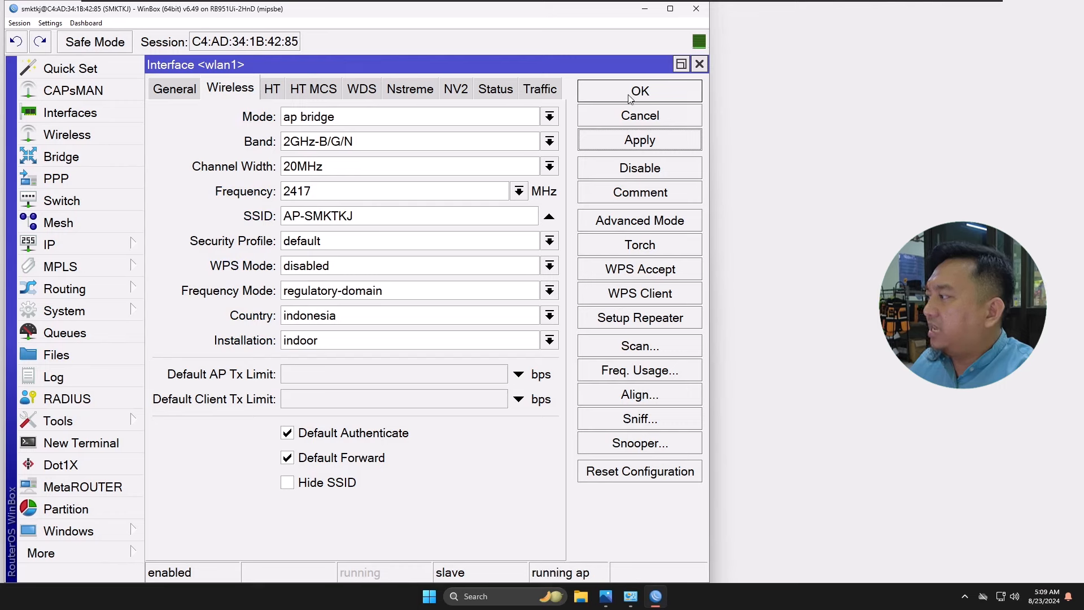